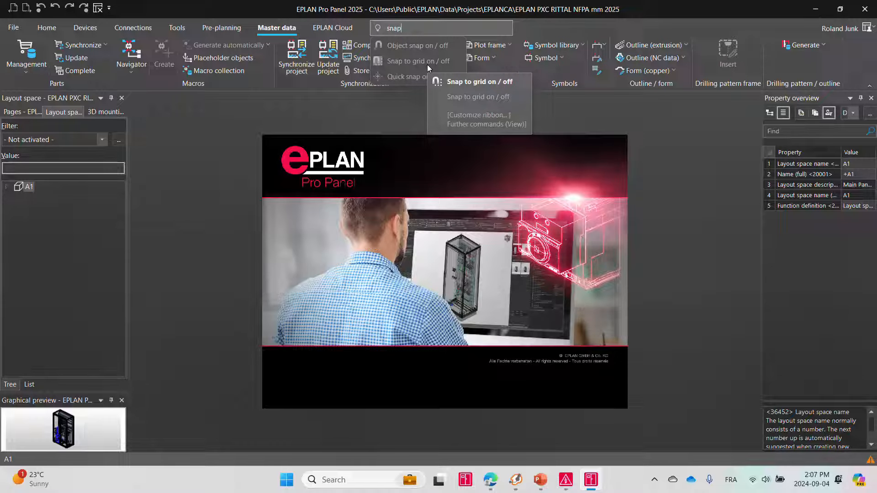
- Show the project's page structure and open page 10 Distribution under E (Engineering, schematics), A1 (850: Main Panel)
left_click(18, 113)
left_click(78, 187)
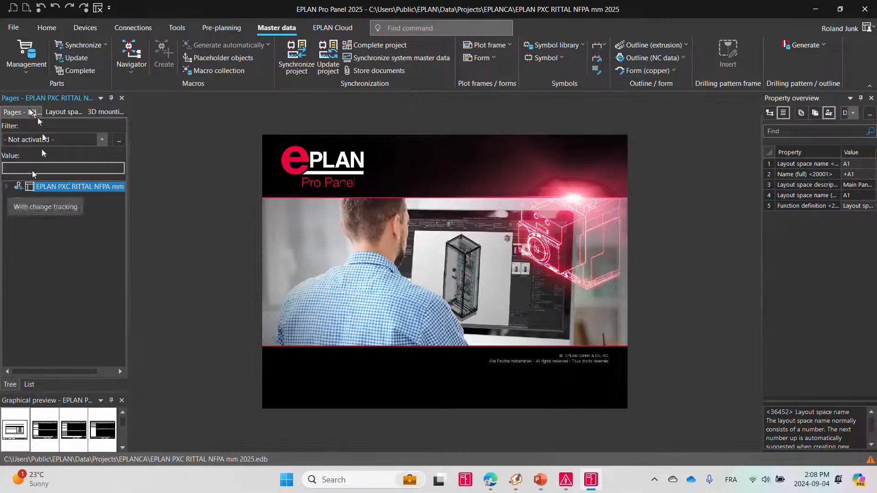
left_click(7, 187)
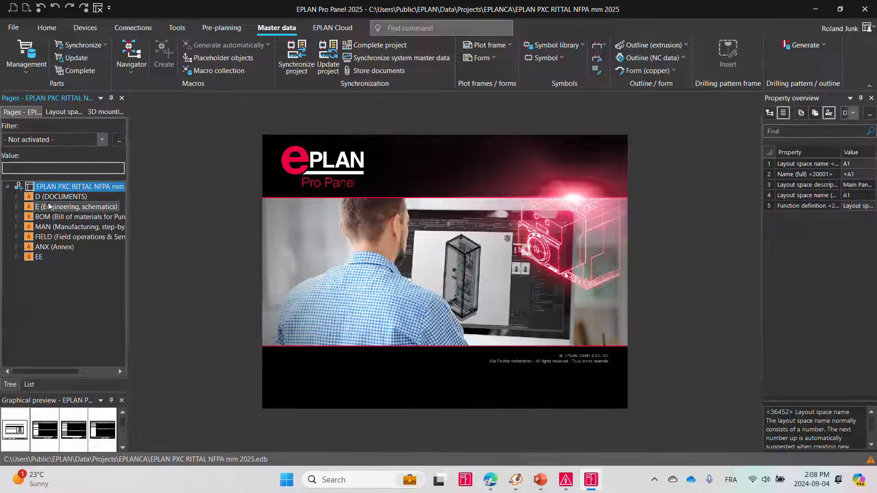
left_click(50, 207)
left_click(17, 206)
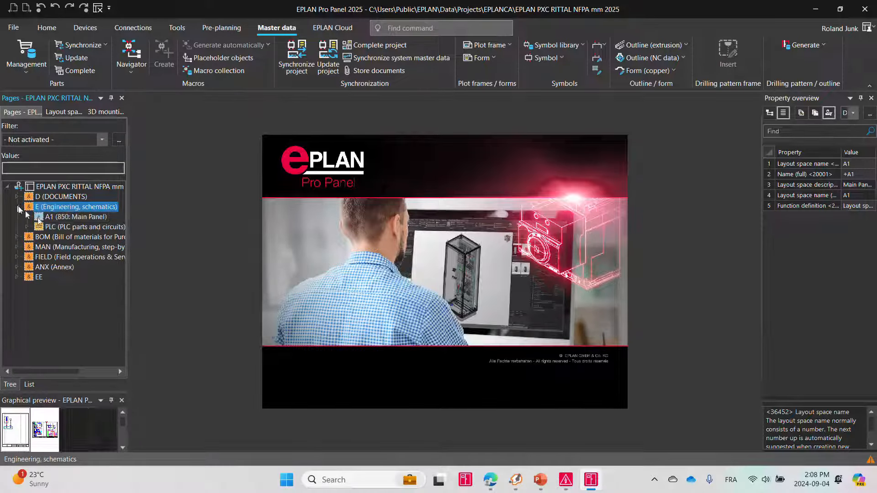
double_click(57, 217)
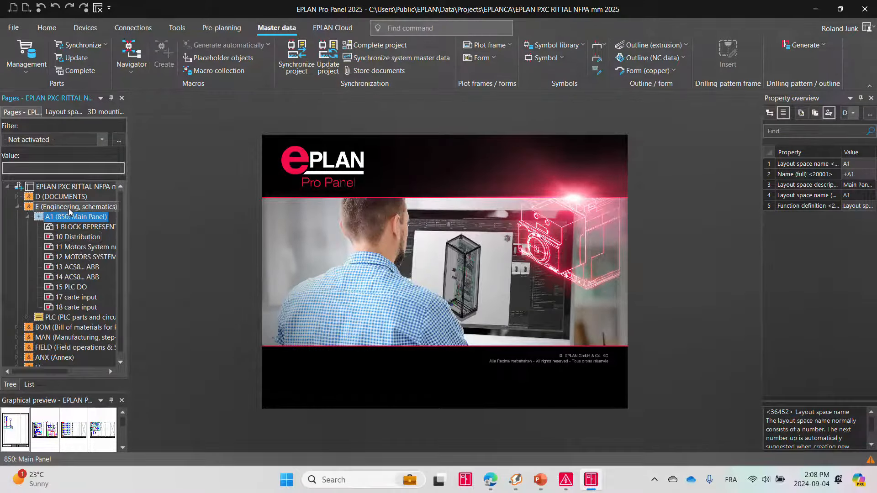
left_click(70, 237)
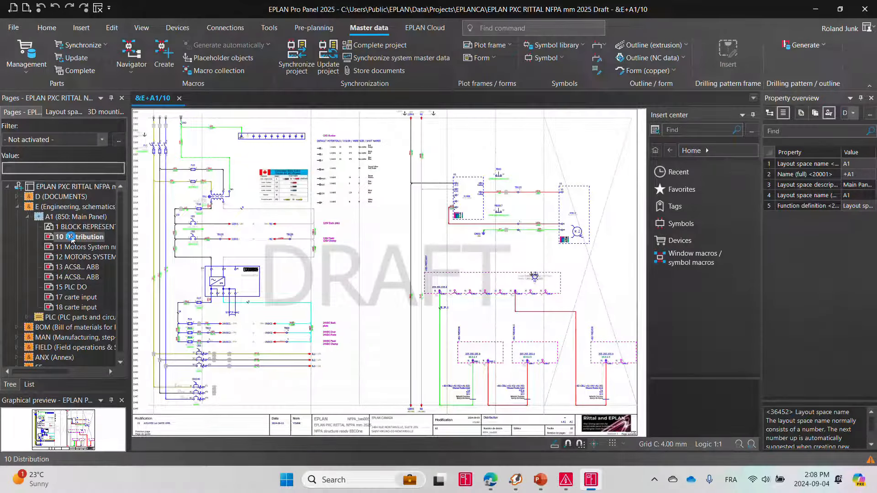
- View schematic page 13 ACS8... ABB, and return to page 10 Distribution
left_click(72, 265)
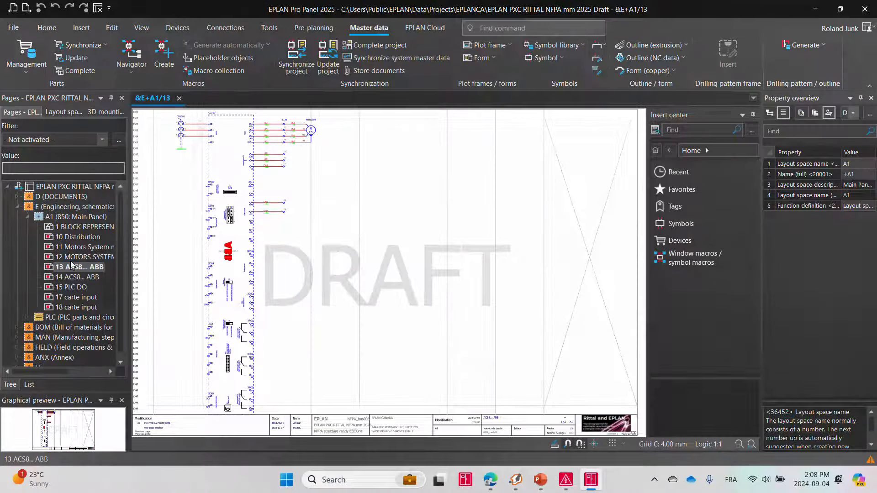
left_click(76, 227)
left_click(75, 237)
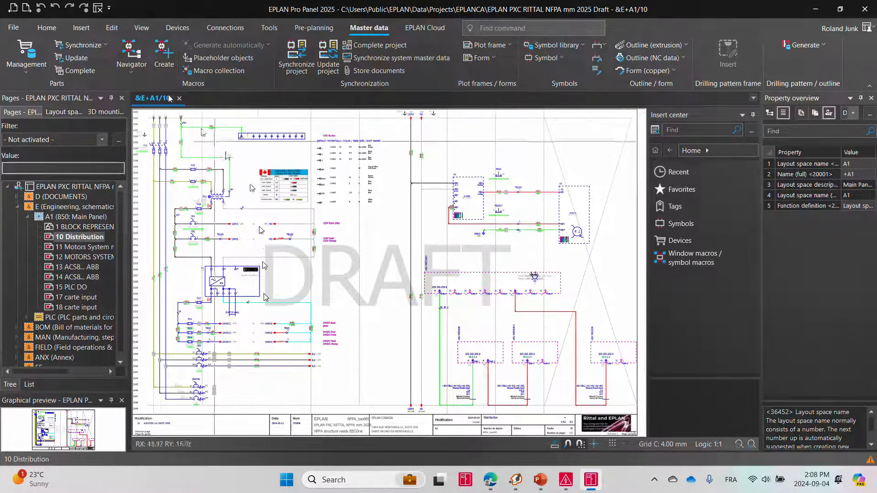
- Page forward through the schematics from page 10 to page 15, and go back one page
left_click(26, 8)
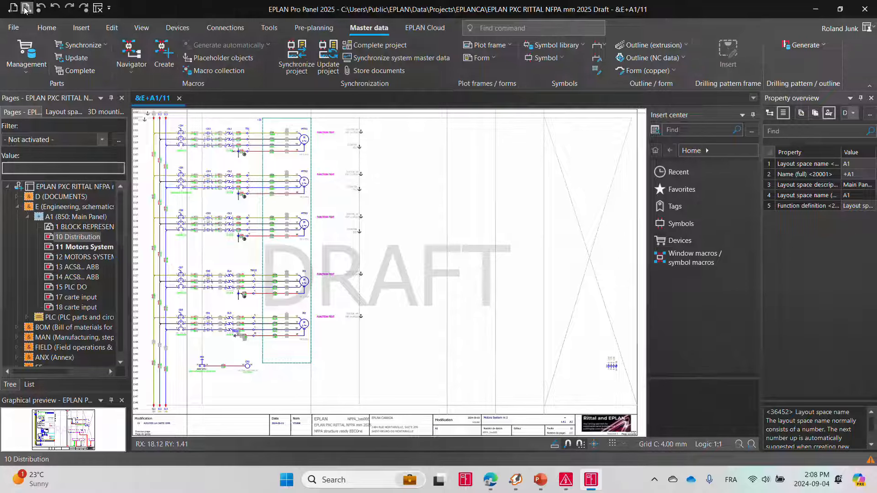
left_click(25, 8)
left_click(25, 8)
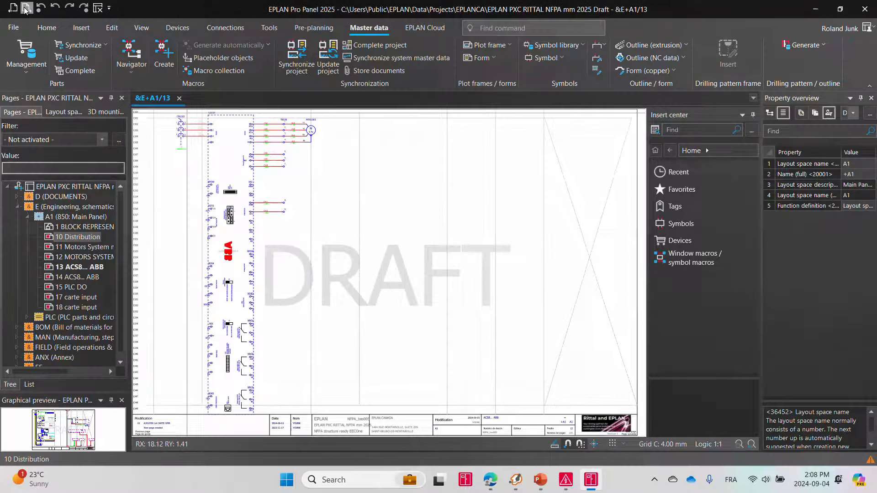
left_click(25, 8)
left_click(25, 7)
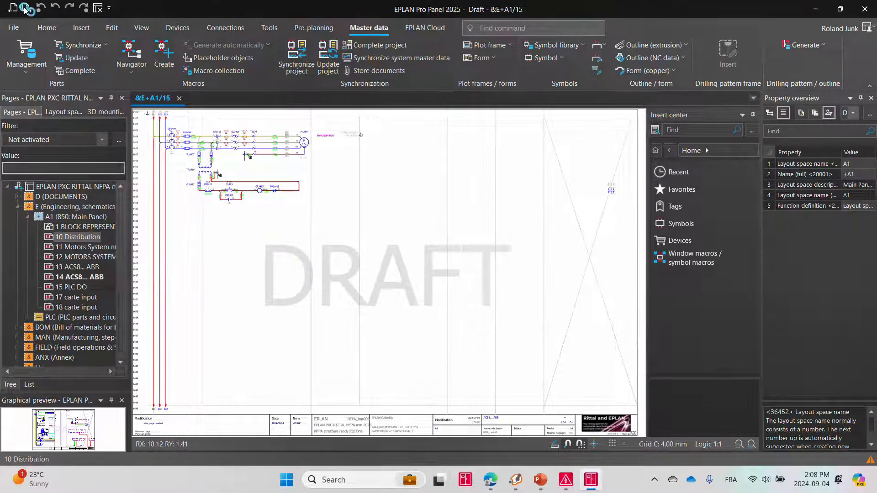
left_click(12, 8)
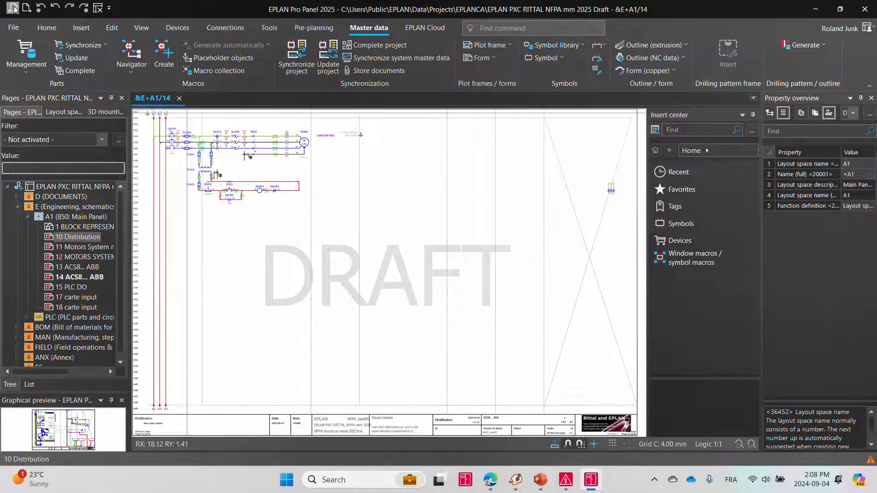
- Open page 17 carte input in a new window and compare it with page 14
left_click(73, 298)
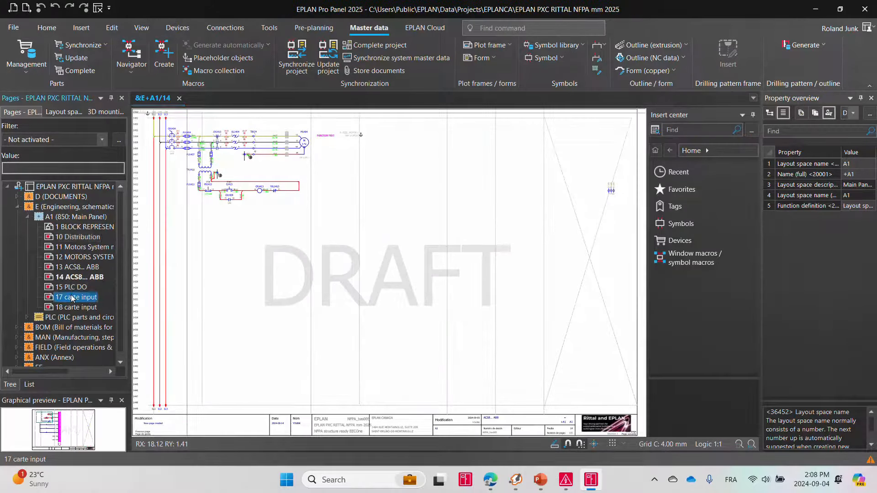
right_click(72, 298)
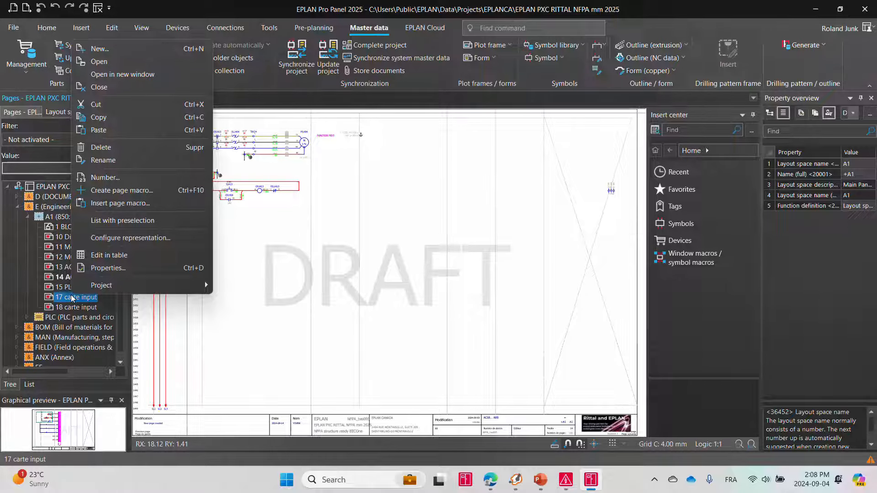
left_click(139, 77)
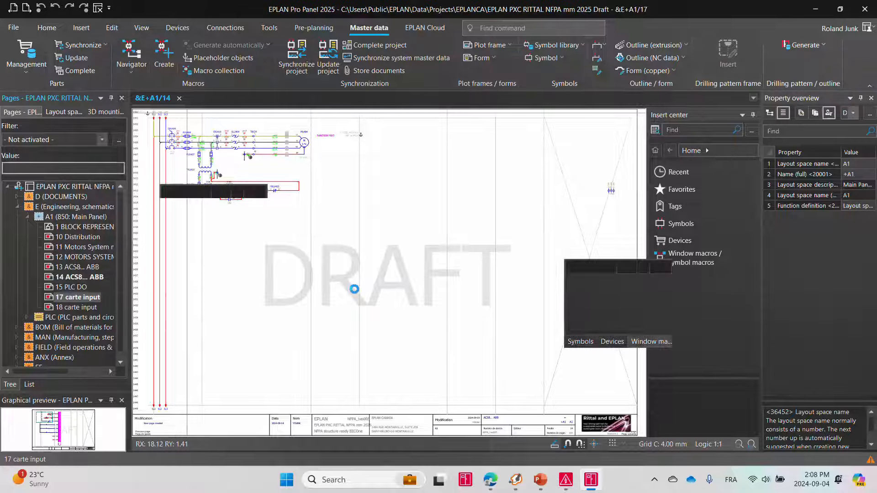
left_click(151, 98)
left_click(211, 99)
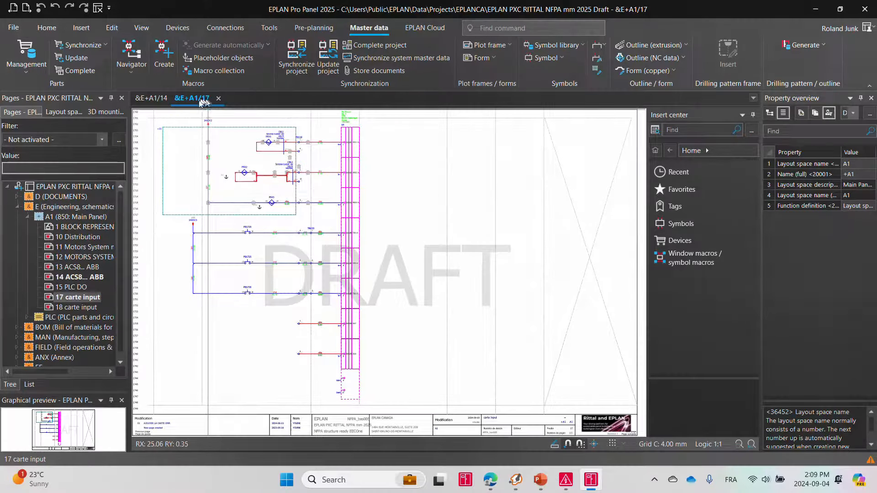
- Close the second page window and display page 10 Distribution in the remaining one
left_click(66, 237)
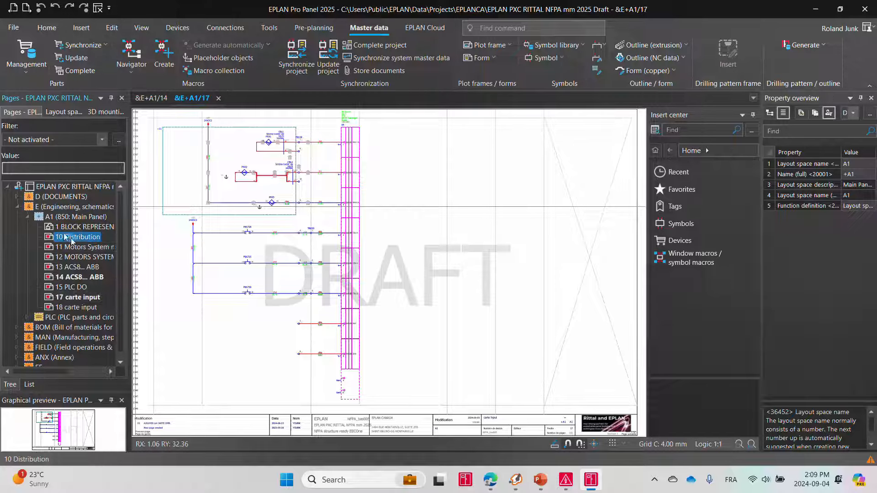
double_click(67, 237)
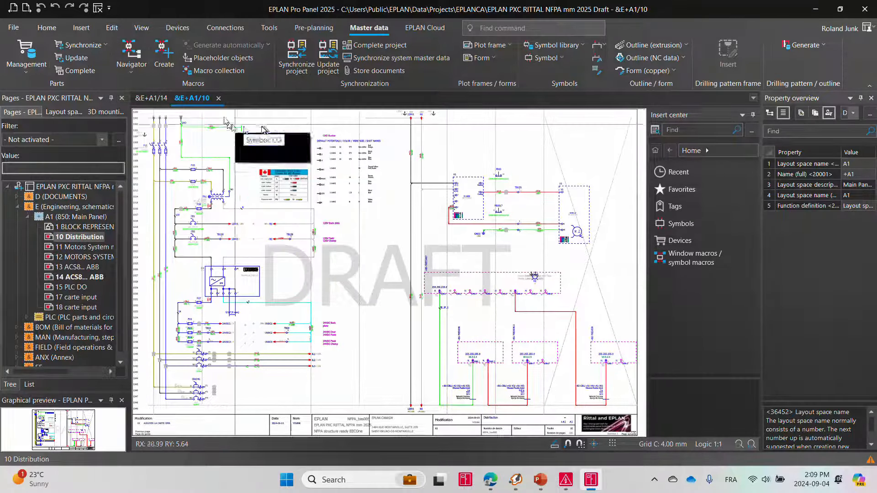
left_click(219, 99)
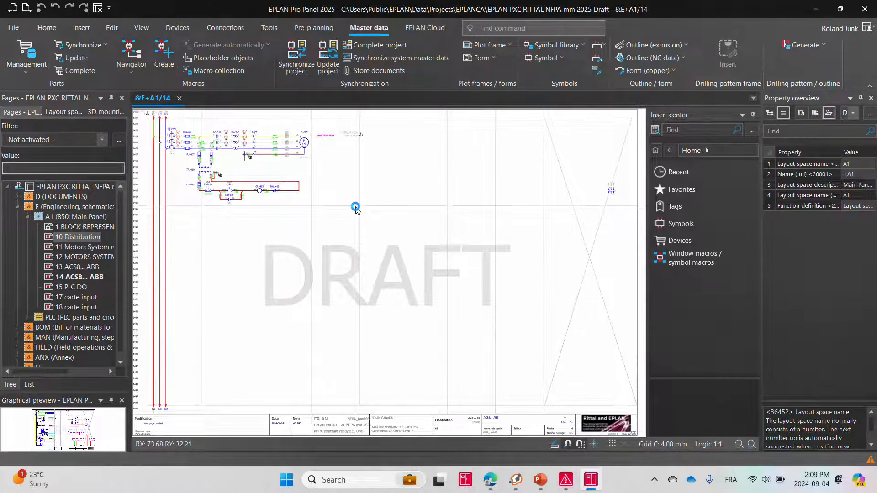
left_click(84, 236)
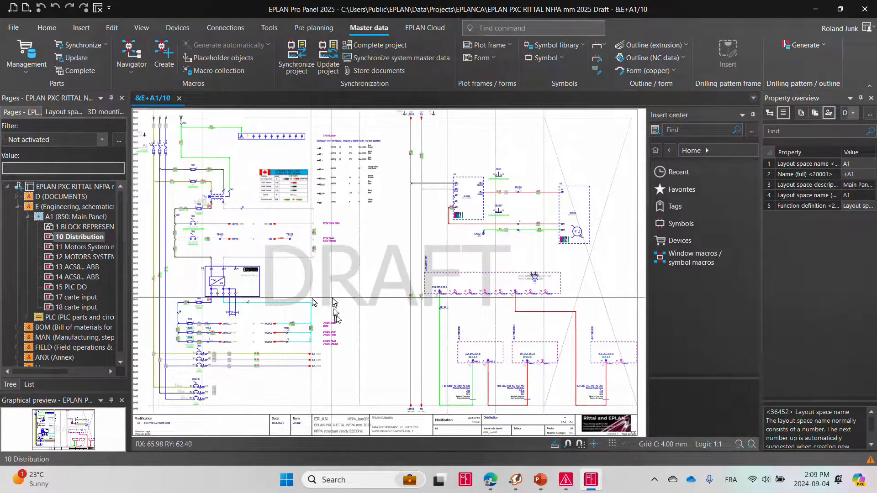
- Open layout space A1 and isolate the front of the mounting panel inside S1:Enclosure
left_click(71, 113)
left_click(24, 187)
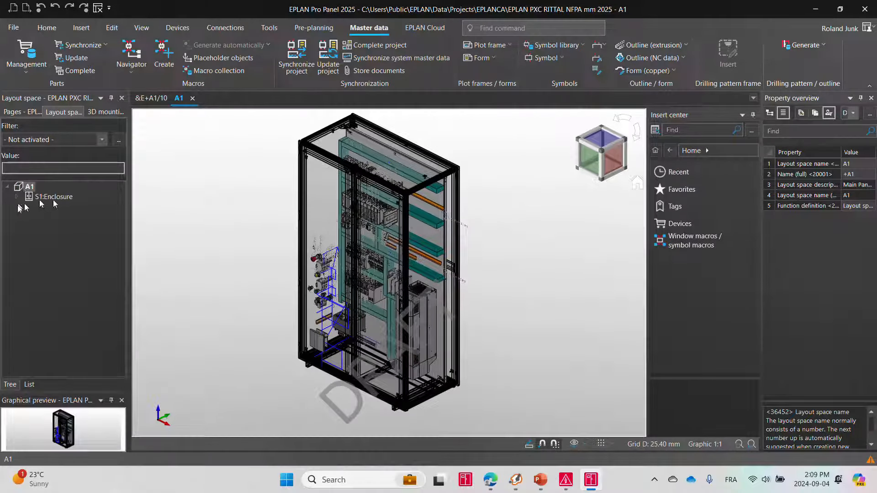
double_click(51, 197)
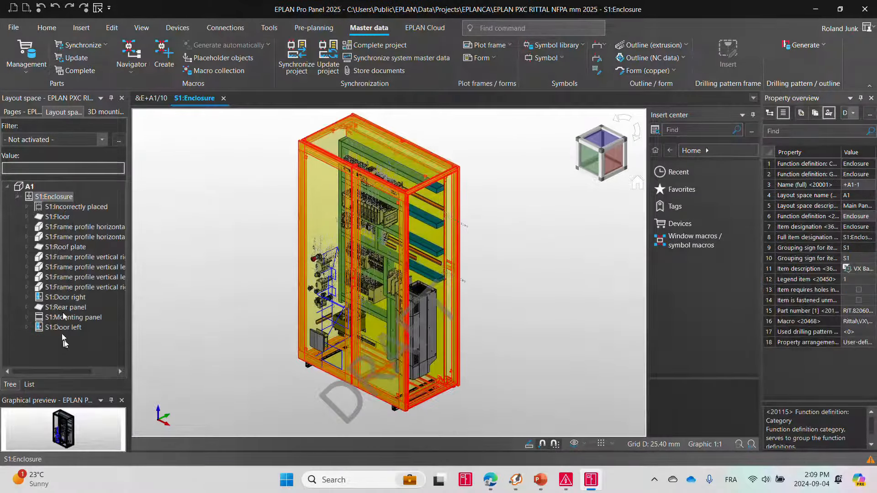
double_click(87, 318)
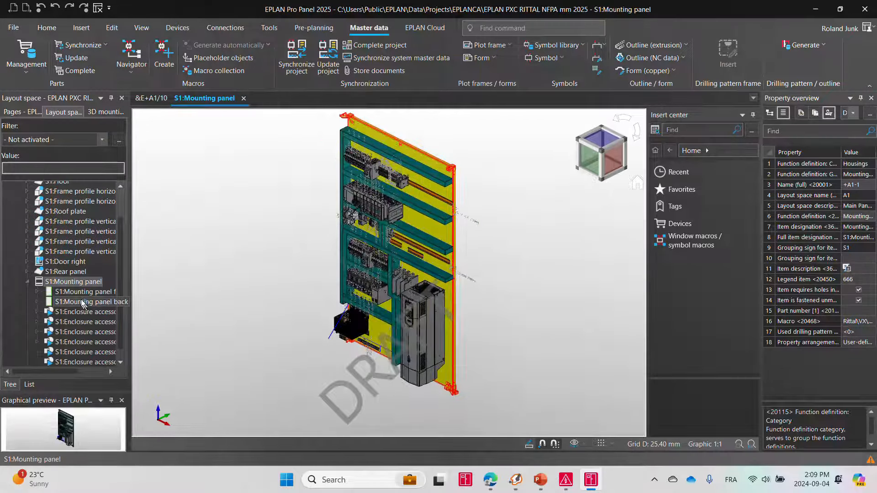
double_click(84, 292)
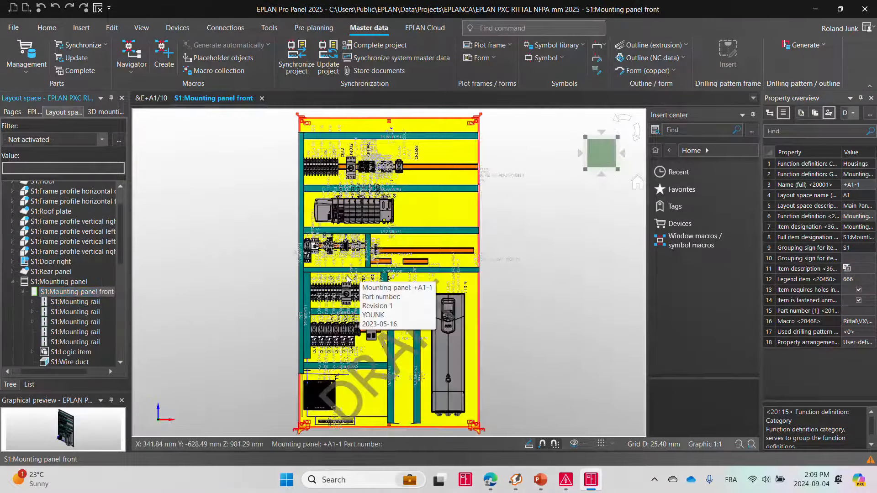
- Examine the devices on the mounting panel front up close, switching briefly to schematic page 10 for comparison
left_click(143, 30)
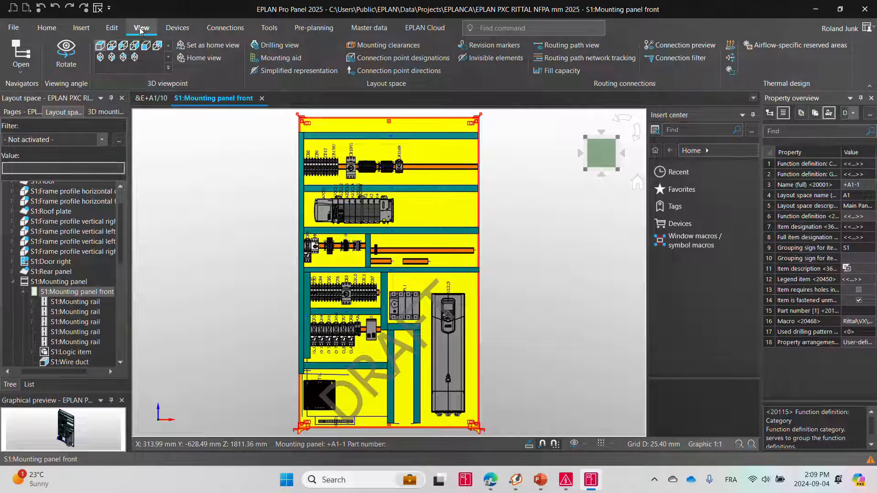
left_click(44, 29)
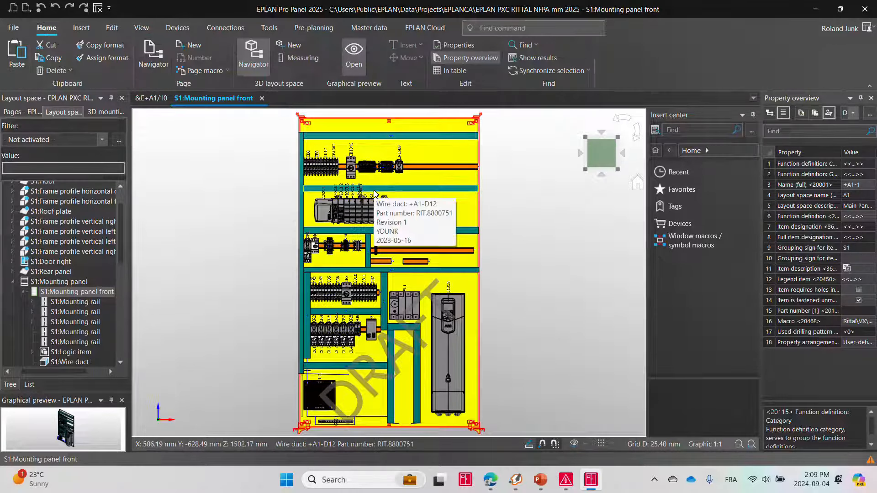
scroll(299, 139, "up", 5)
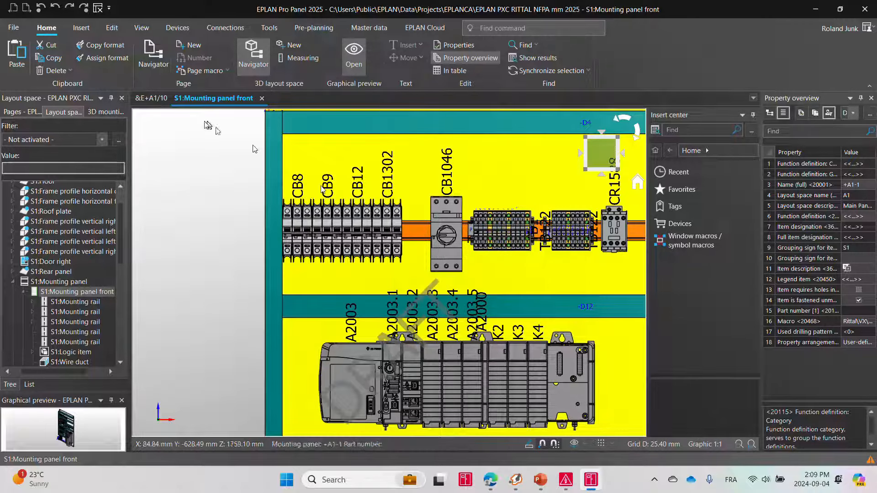
left_click(150, 98)
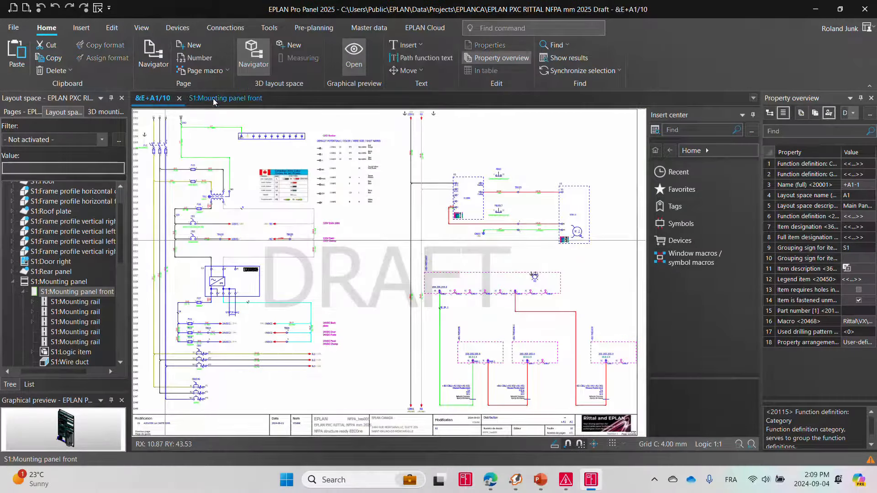
left_click(214, 99)
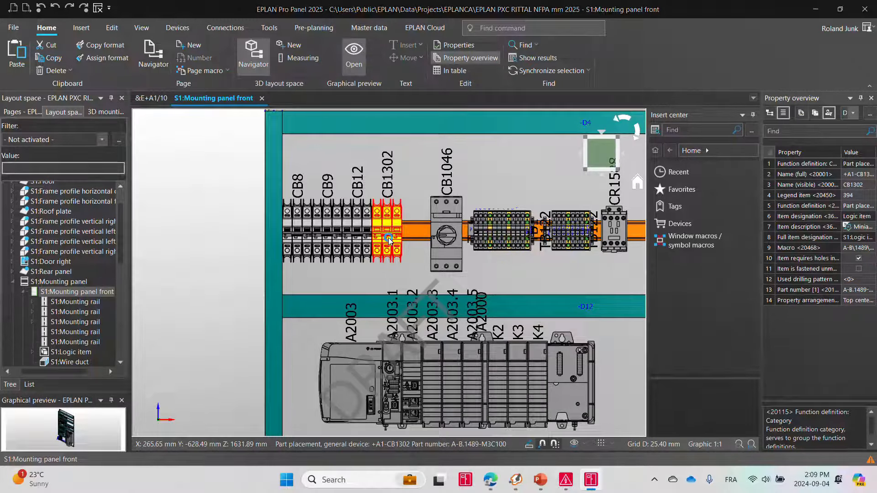
- Review the part placement properties of circuit breaker CB1302 on the mounting panel, and close them
double_click(389, 238)
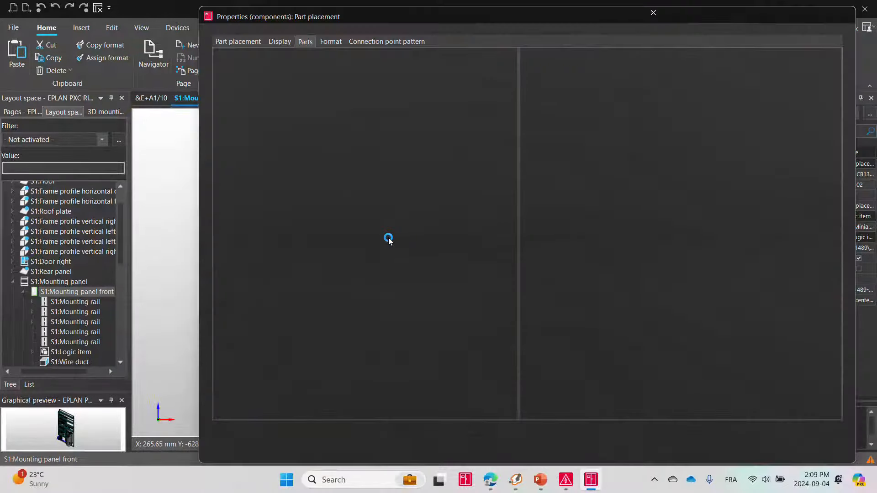
left_click(239, 42)
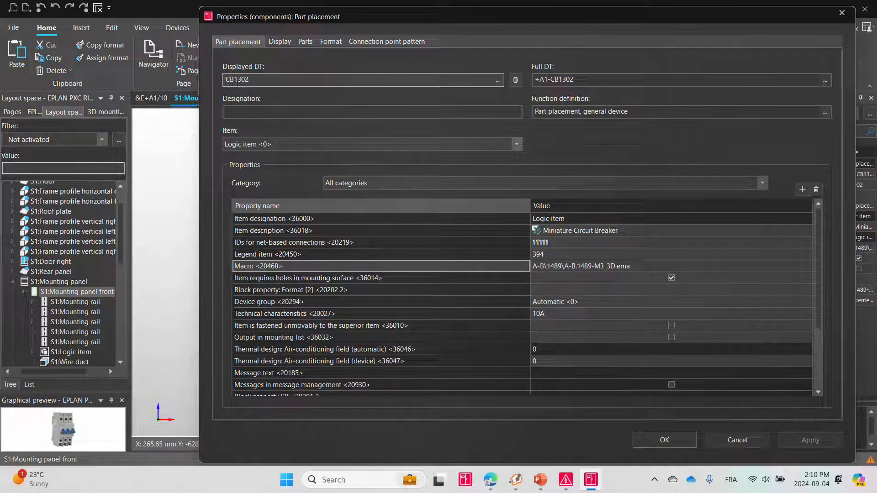
left_click(669, 441)
- Go from circuit breaker CB1302 on the mounting panel to its schematic counterpart and examine it up close
right_click(384, 220)
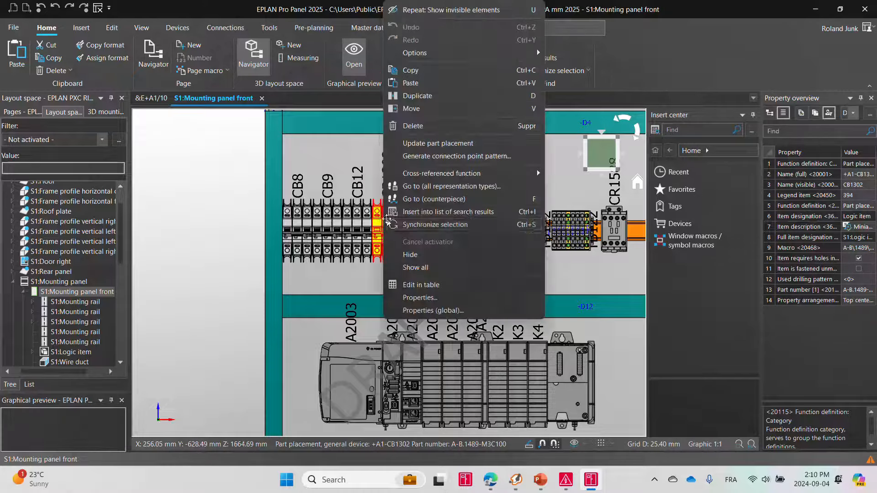
left_click(429, 201)
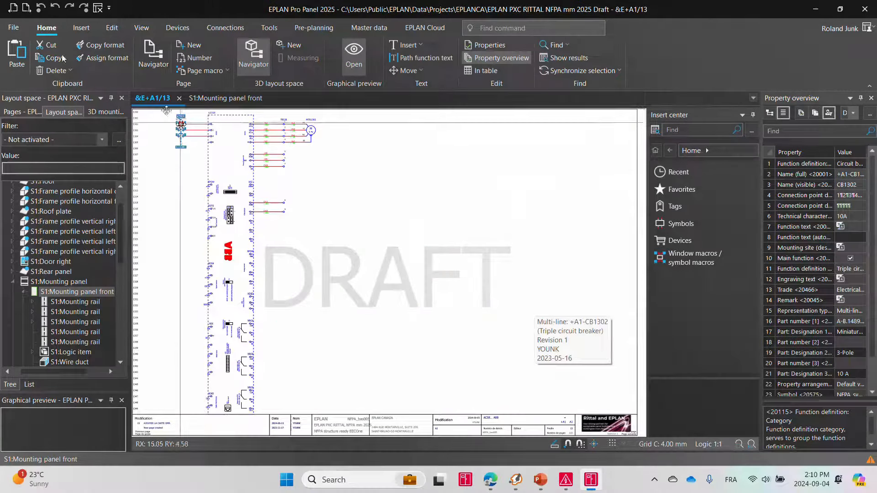
scroll(160, 112, "up", 8)
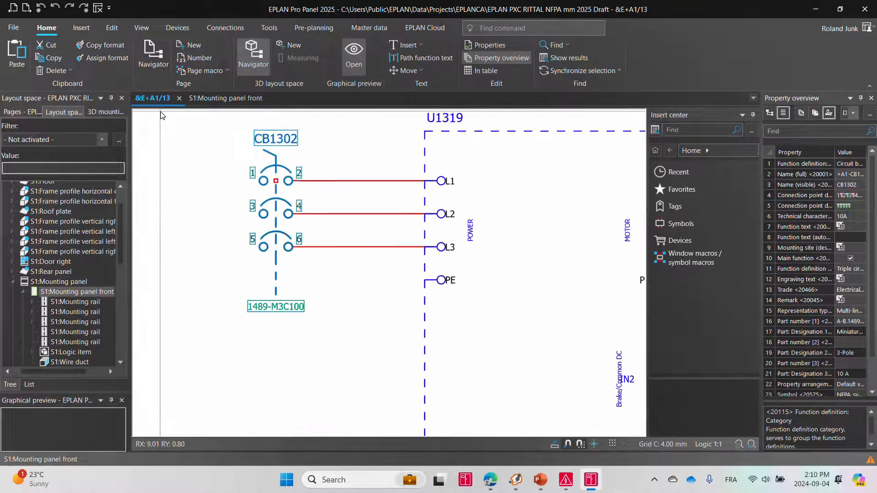
scroll(327, 141, "down", 2)
middle_click_drag(231, 139, 272, 144)
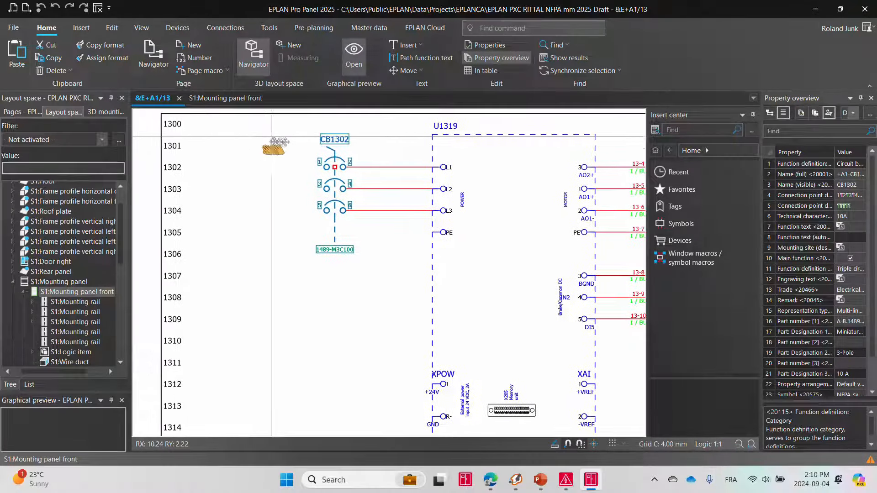
- Review the parts data and part reference data of schematic circuit breaker CB1302, including its entry in the part selection
double_click(335, 177)
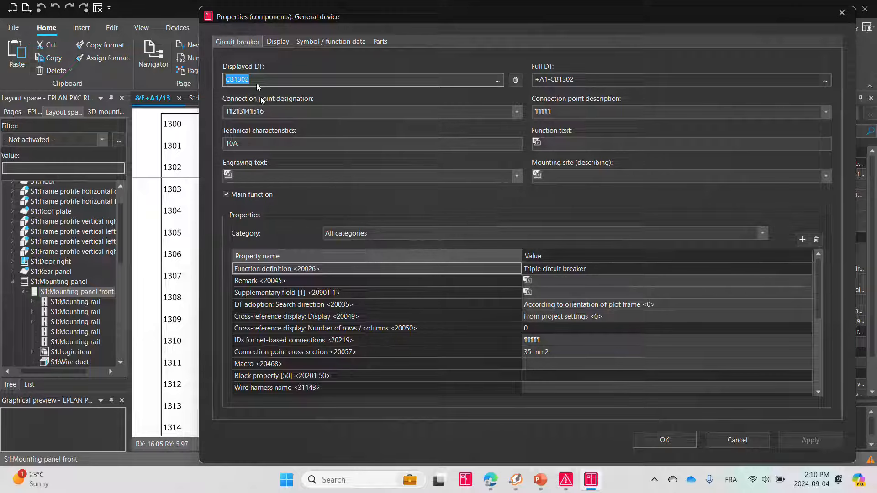
left_click(385, 42)
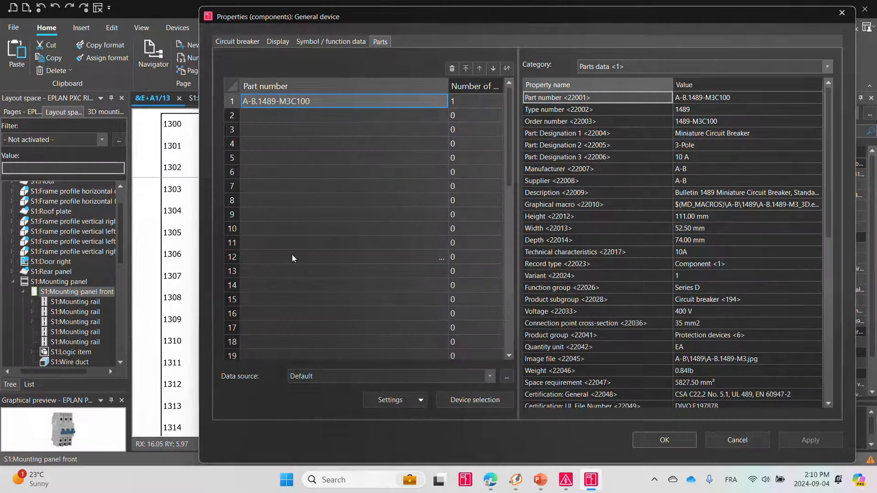
left_click(618, 68)
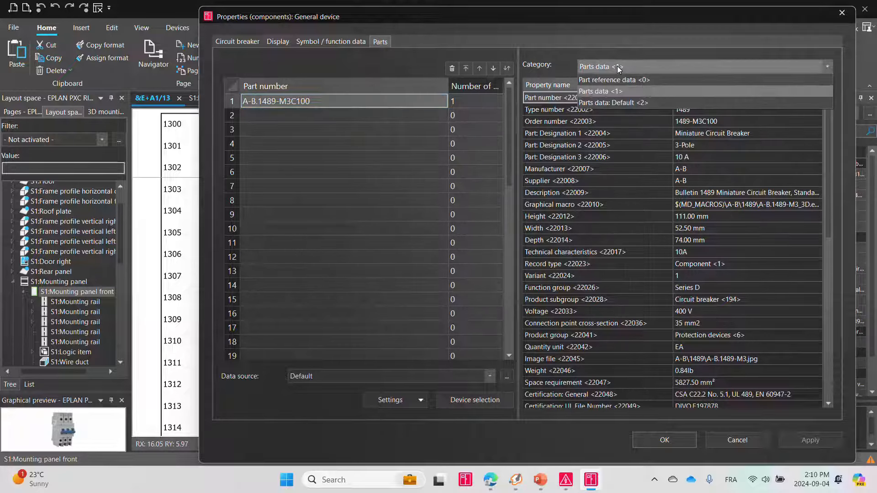
left_click(626, 81)
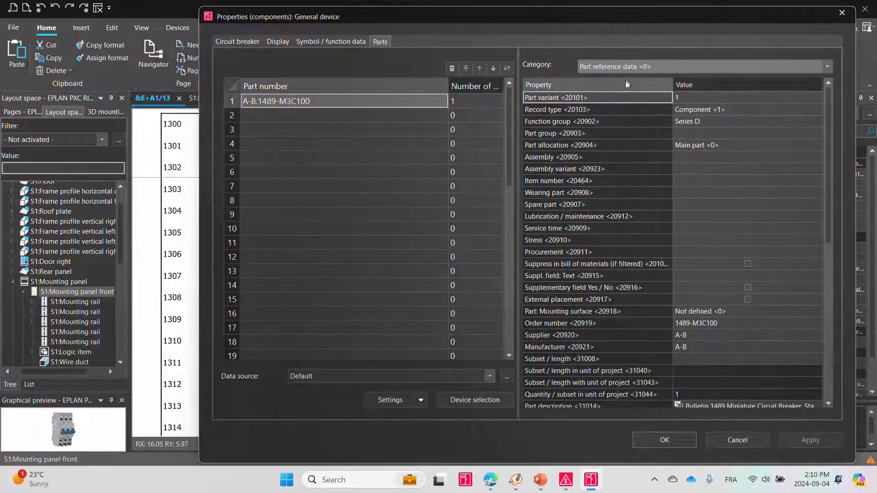
left_click(622, 71)
left_click(620, 89)
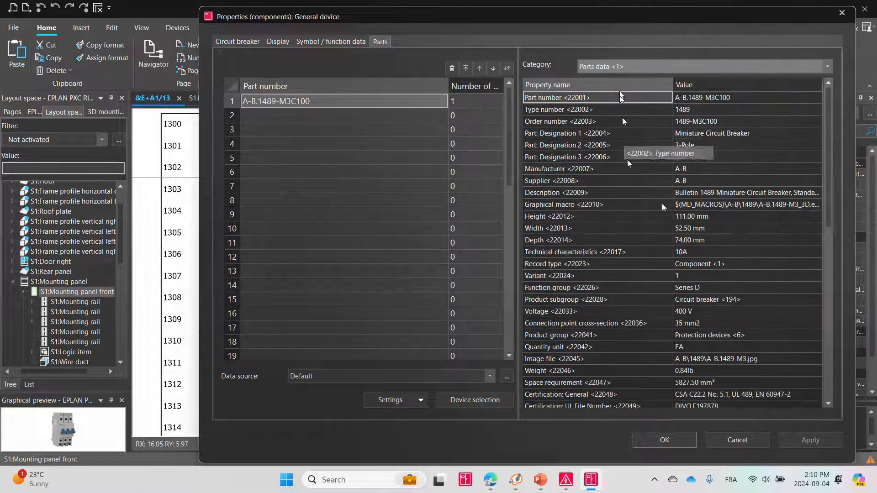
left_click(440, 102)
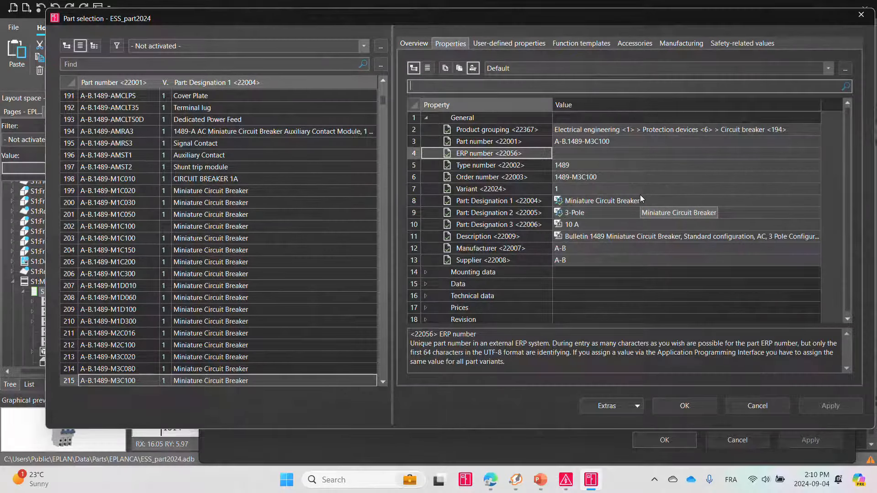
key("Return")
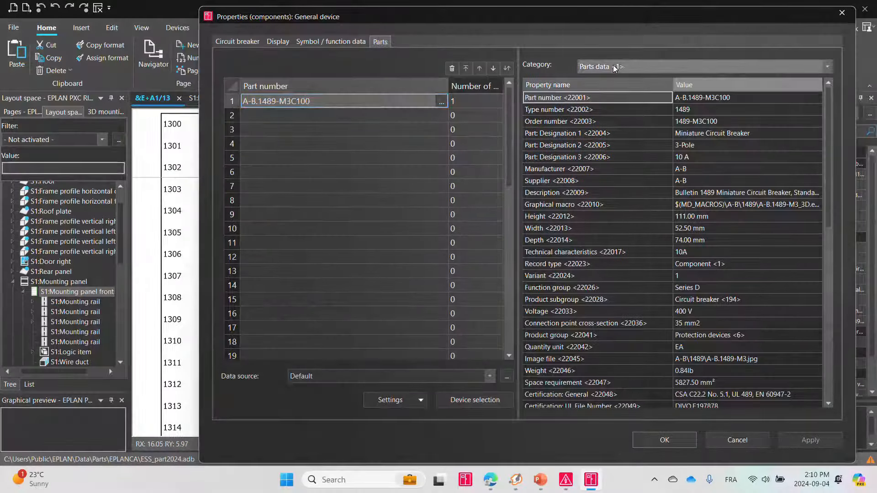
- In the part reference data of CB1302, enable Suppress in bill of materials (if filtered) for its part, and close the properties
left_click(615, 68)
left_click(619, 80)
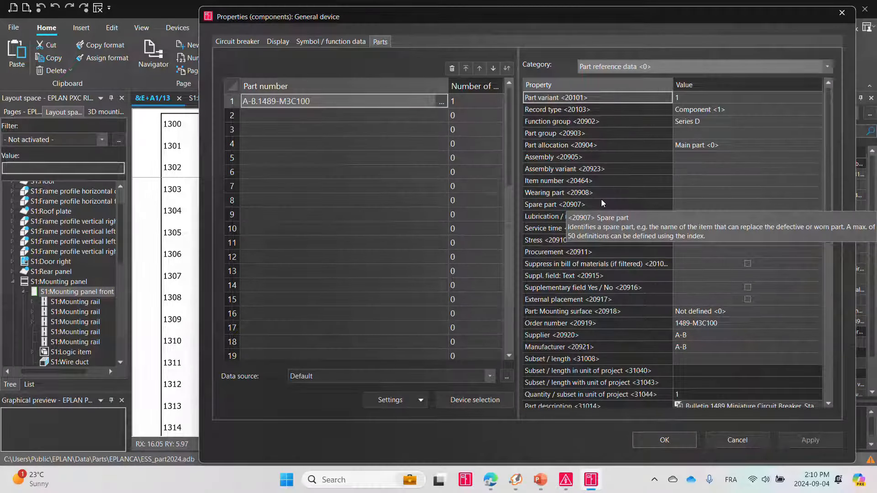
left_click(686, 217)
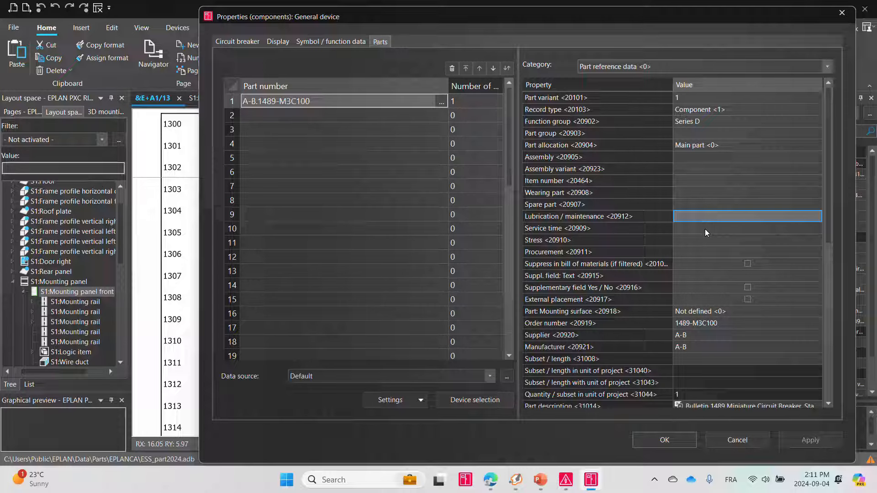
left_click(707, 252)
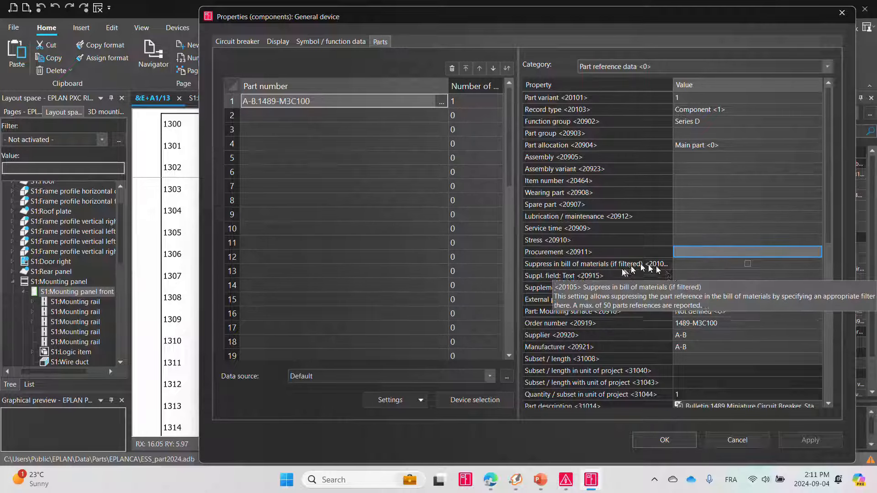
left_click(689, 265)
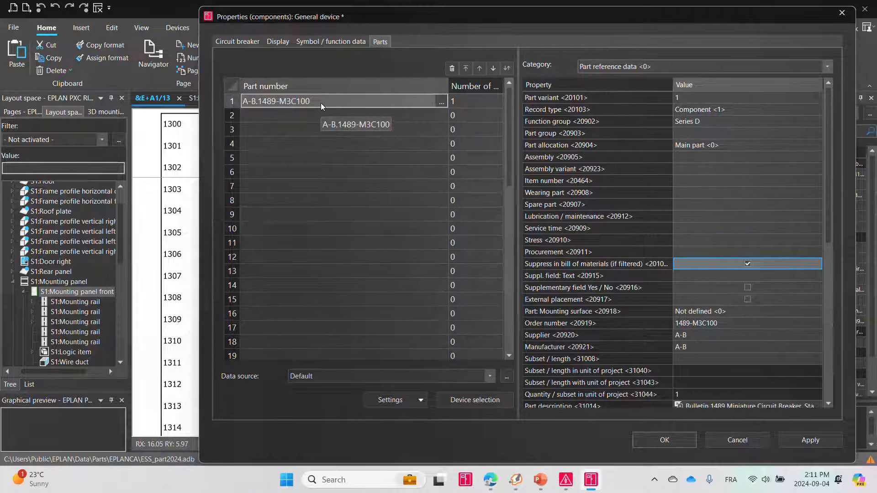
key("Return")
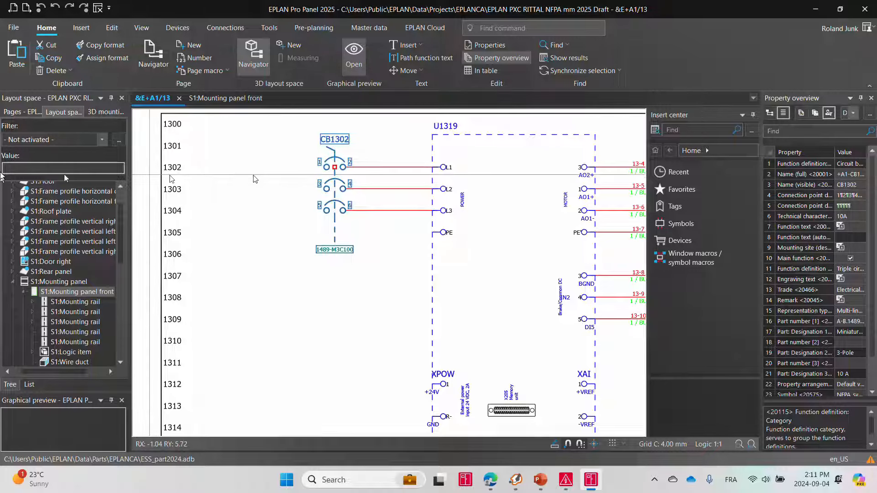
- Dock the page navigator across the area above the schematic editor and show its pages as a list
left_click(12, 113)
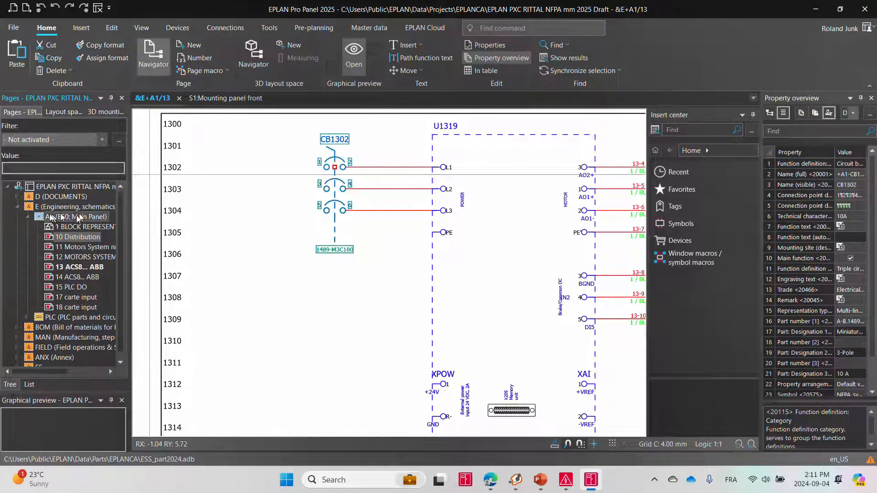
left_click(27, 384)
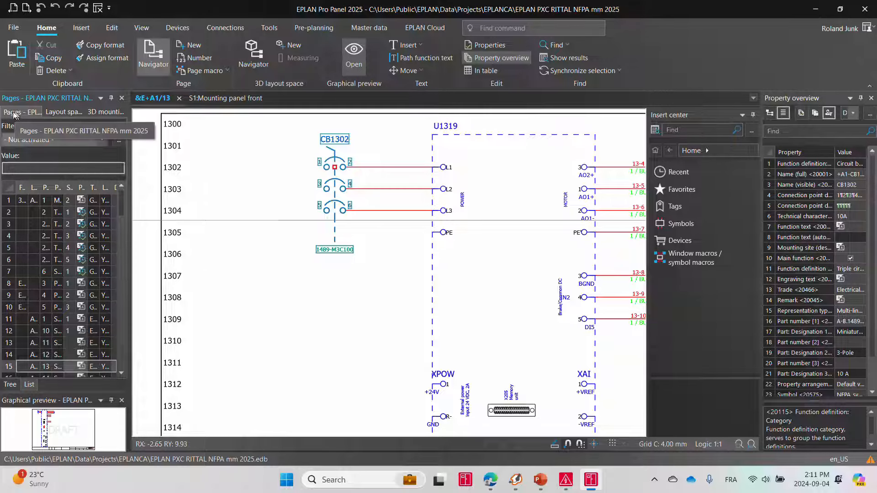
left_click_drag(13, 114, 436, 120)
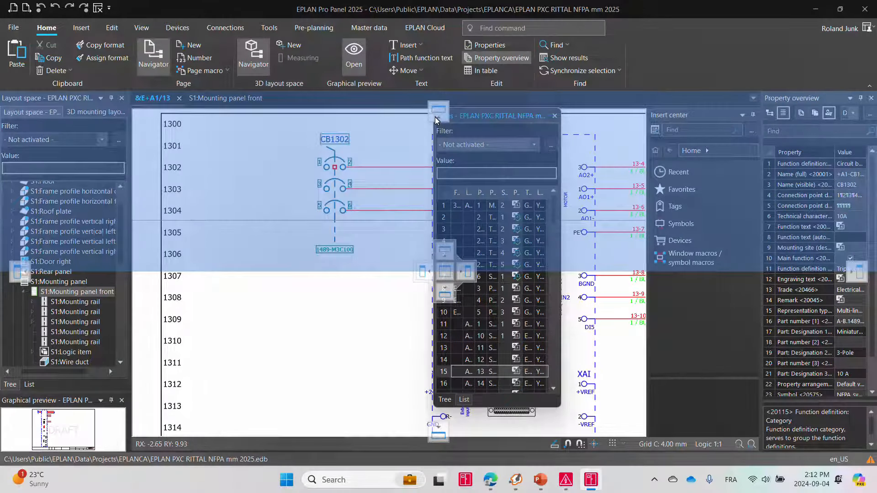
left_click_drag(437, 120, 446, 249)
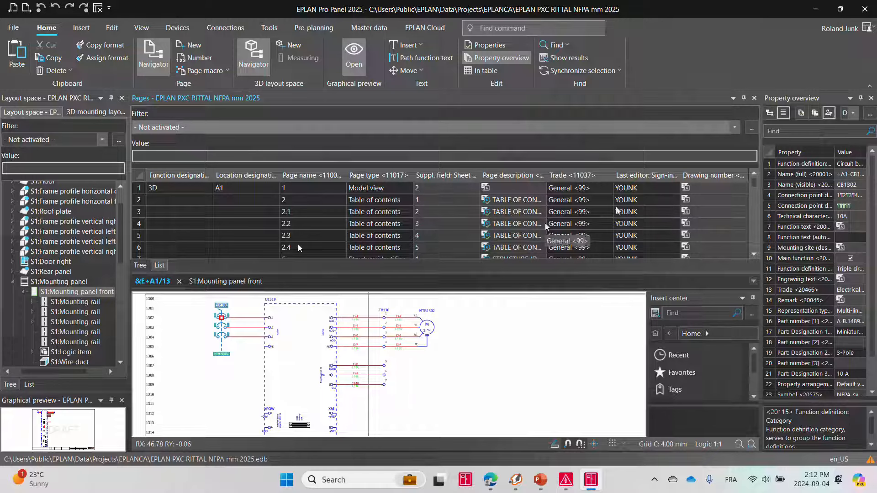
left_click(140, 266)
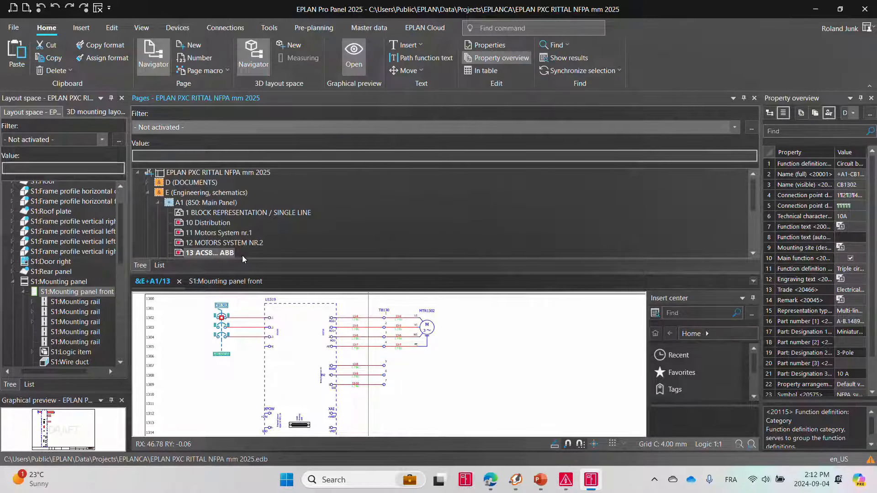
left_click(159, 268)
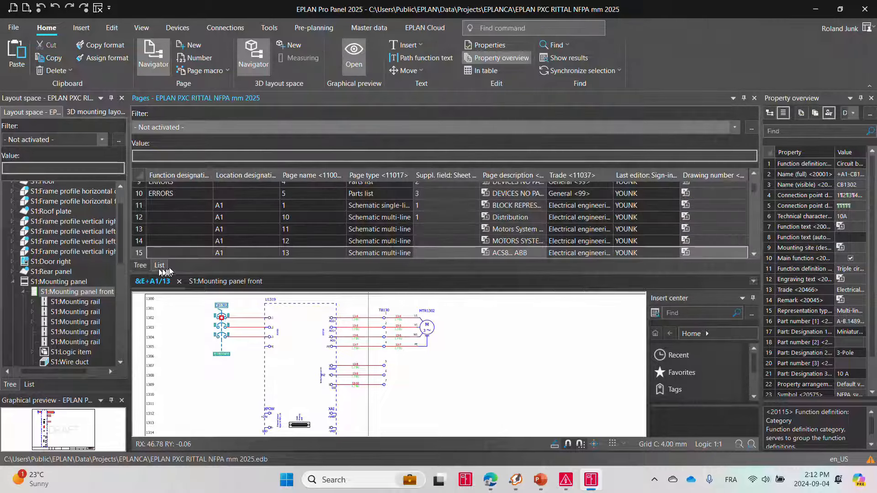
- Examine the column configuration of the page list and the properties available for it, and leave the Default scheme as is
right_click(381, 231)
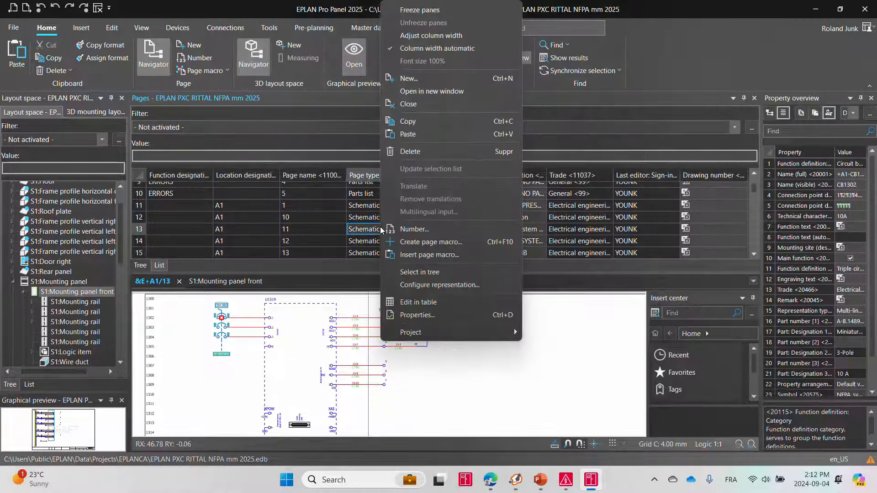
left_click(452, 287)
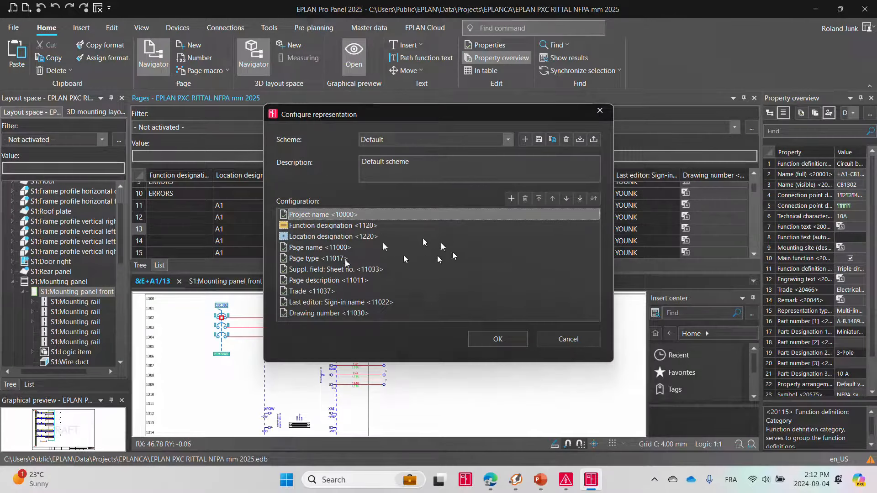
left_click(509, 199)
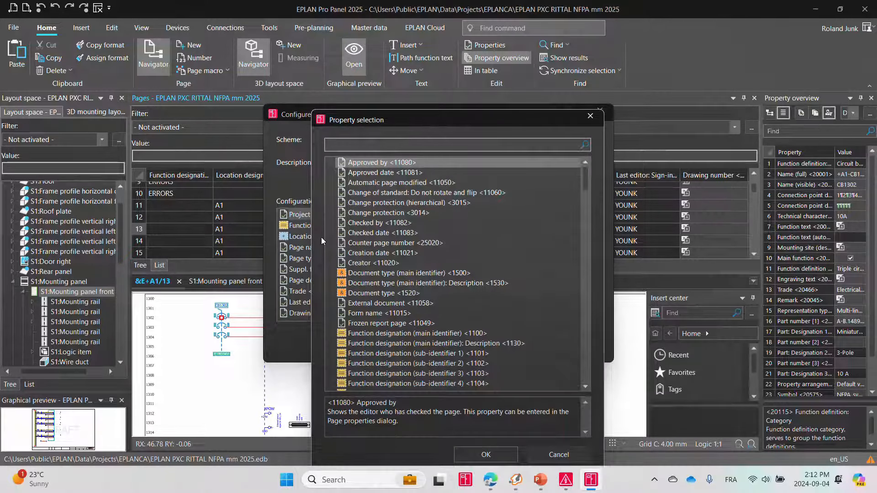
left_click(561, 454)
left_click(561, 454)
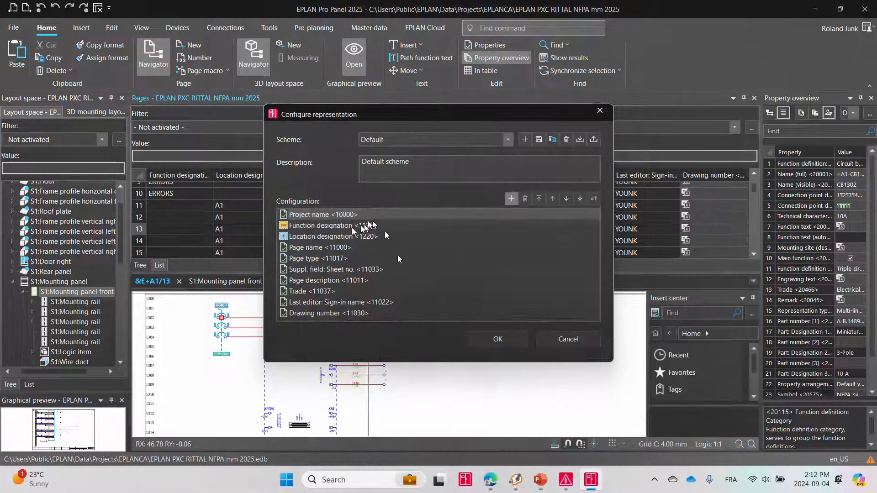
left_click(354, 269)
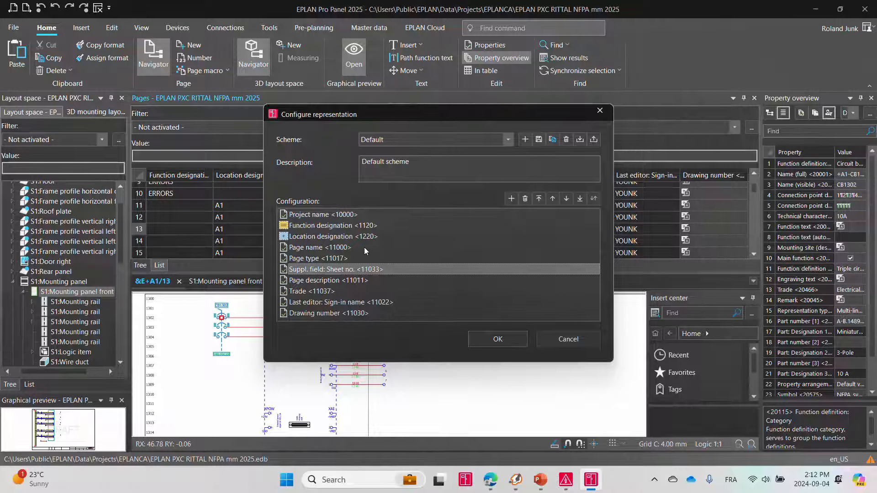
left_click(318, 214)
left_click(319, 225)
left_click(319, 237)
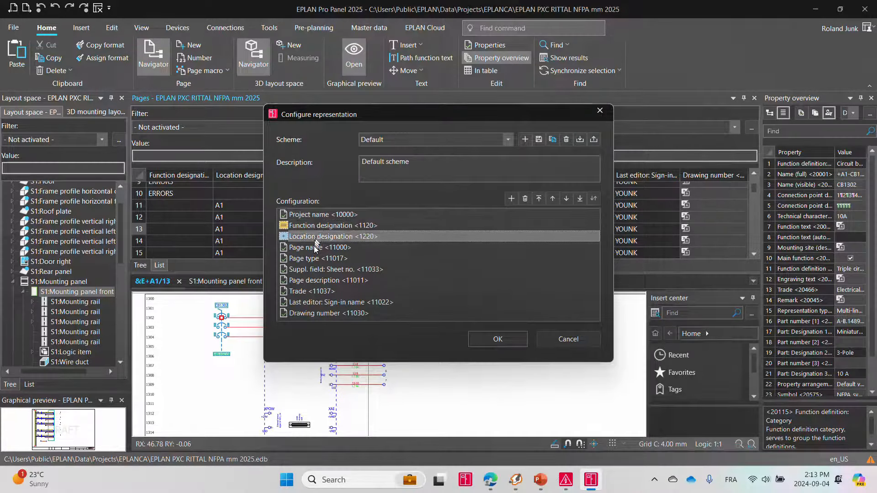
left_click(319, 247)
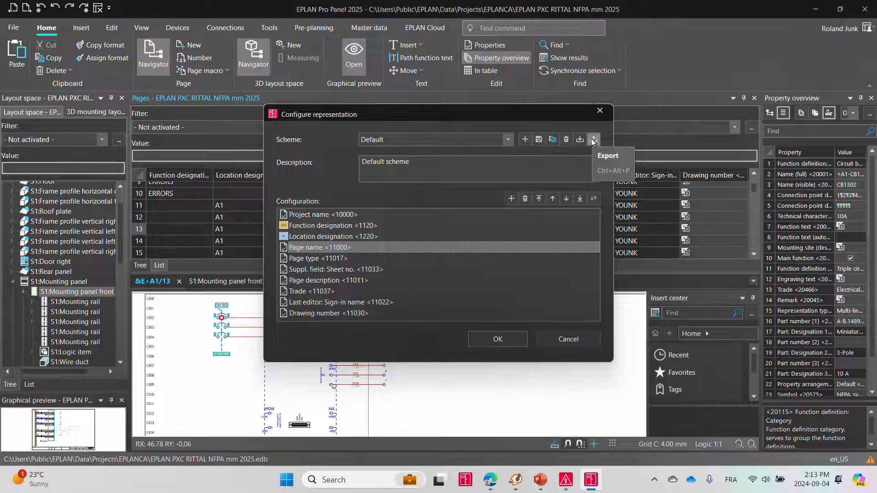
left_click(568, 339)
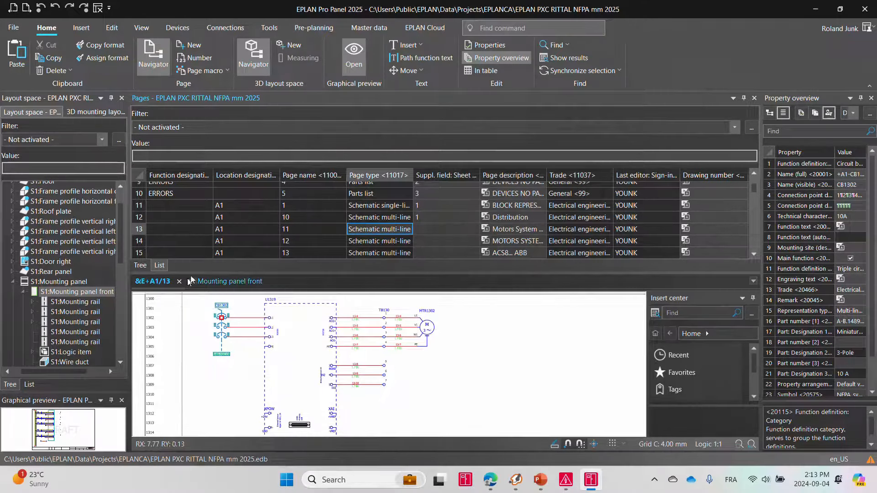
- Show the pages as a tree, filtered by Interactive pages first and by Automatic pages second
left_click(178, 127)
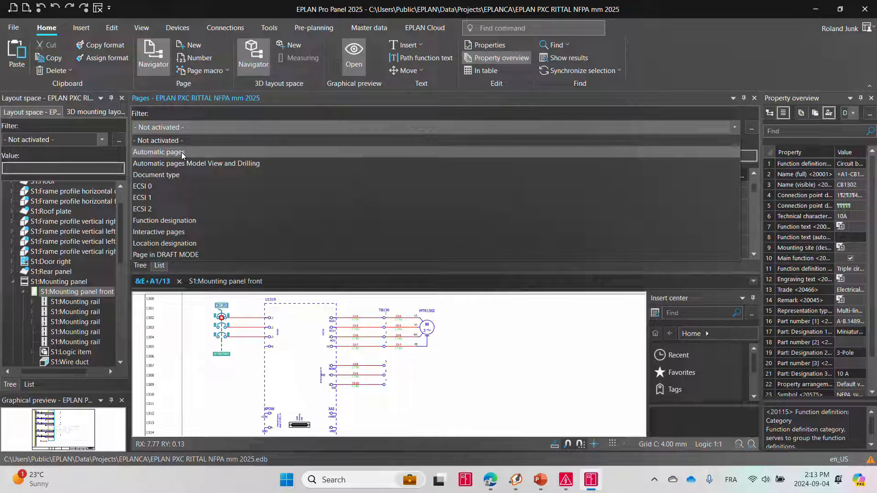
left_click(185, 233)
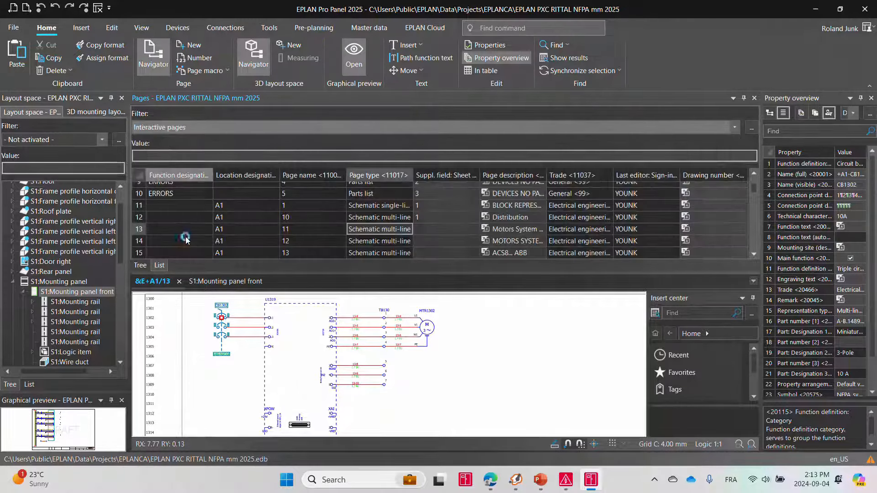
left_click(141, 267)
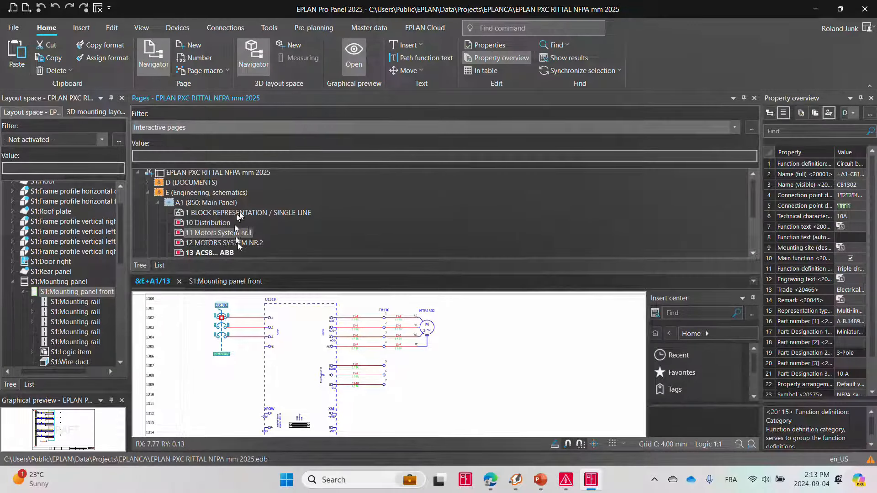
scroll(237, 243, "down", 3)
left_click(196, 126)
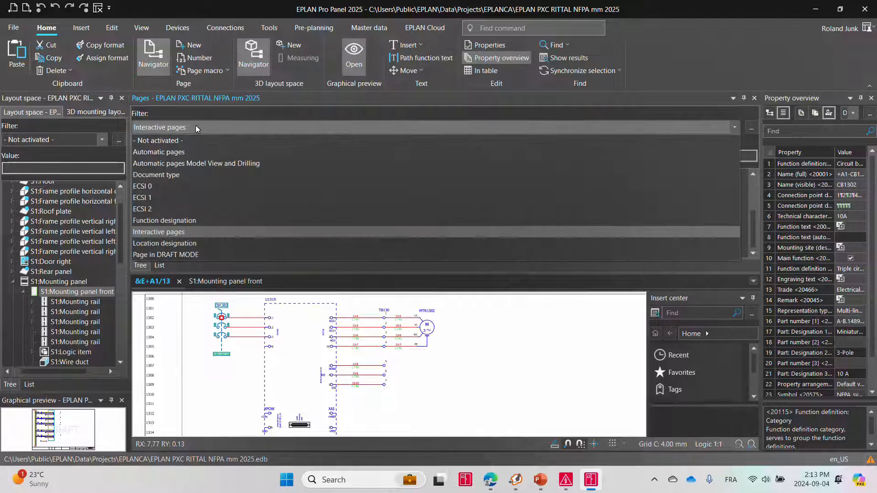
left_click(203, 152)
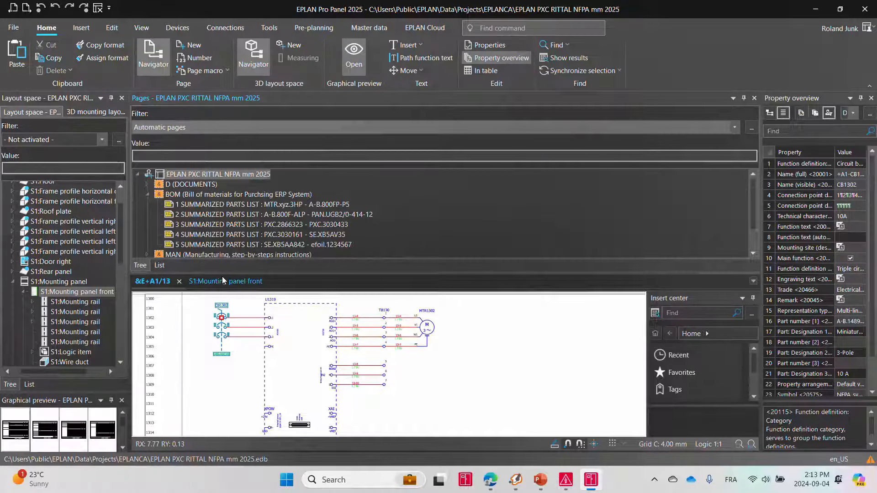
- Filter the page navigator with the Document type scheme
left_click(168, 129)
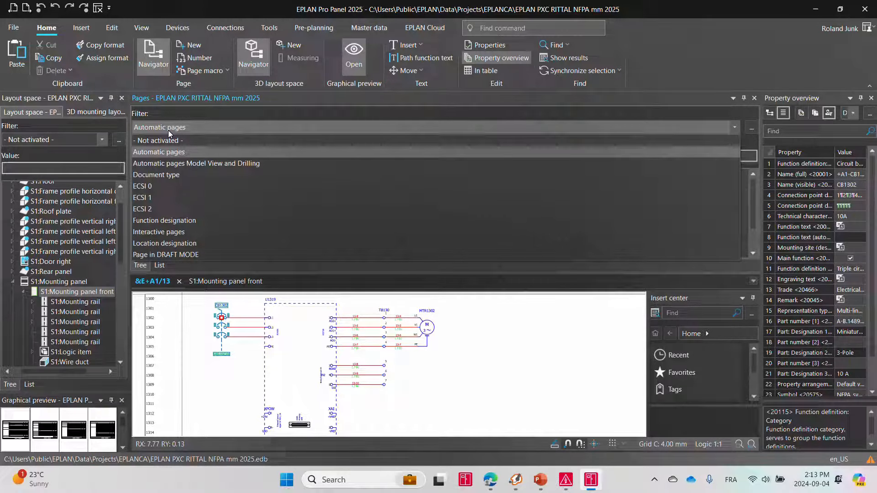
left_click(177, 177)
left_click(179, 177)
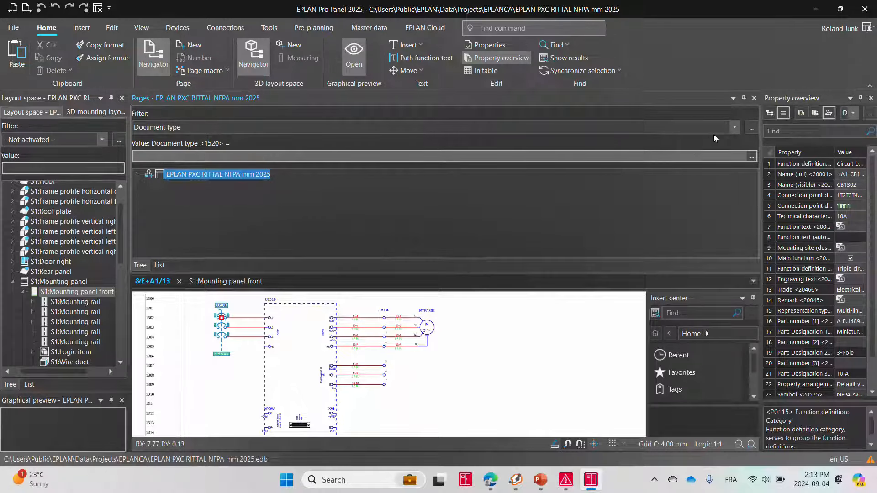
- In the Document type filter scheme, set the criterion's value to E (Engineering, schematics), keep Quick input active and apply the filter
left_click(753, 130)
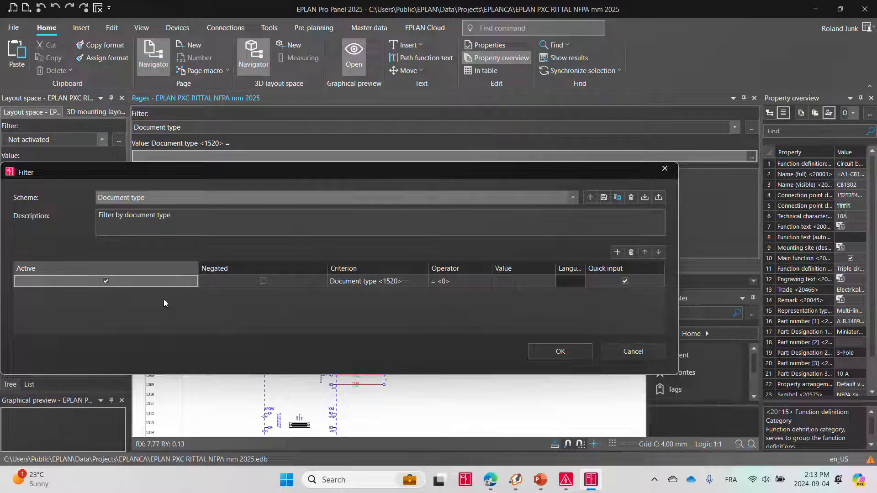
left_click(366, 281)
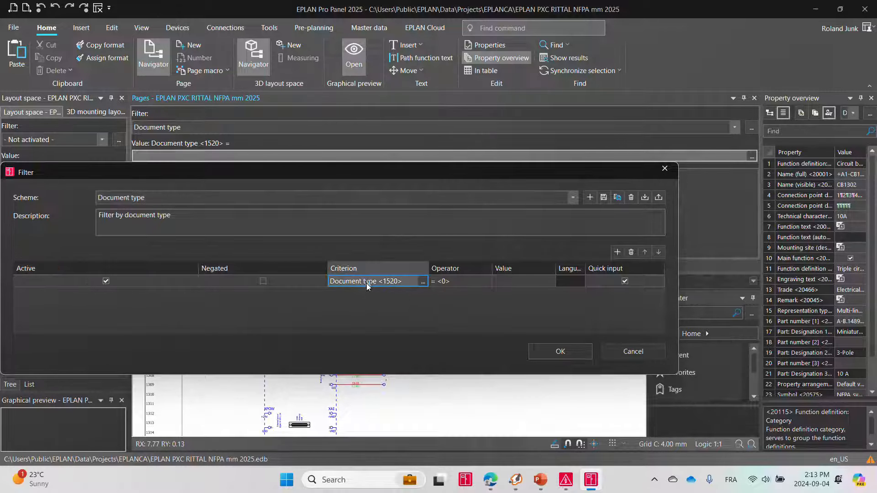
left_click(459, 284)
left_click(550, 287)
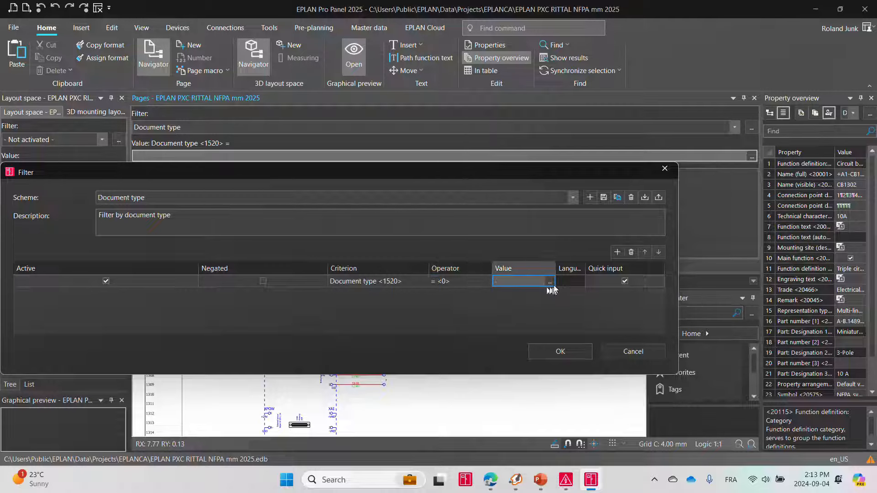
left_click(646, 281)
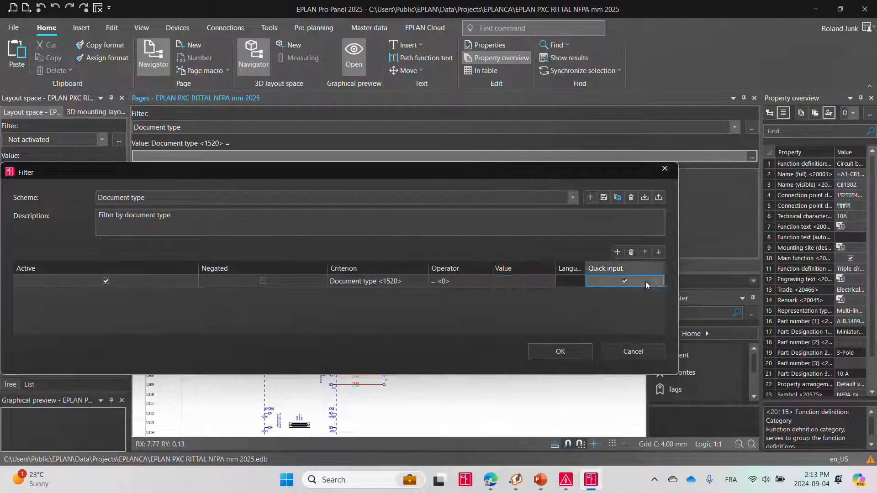
left_click(645, 282)
left_click(551, 284)
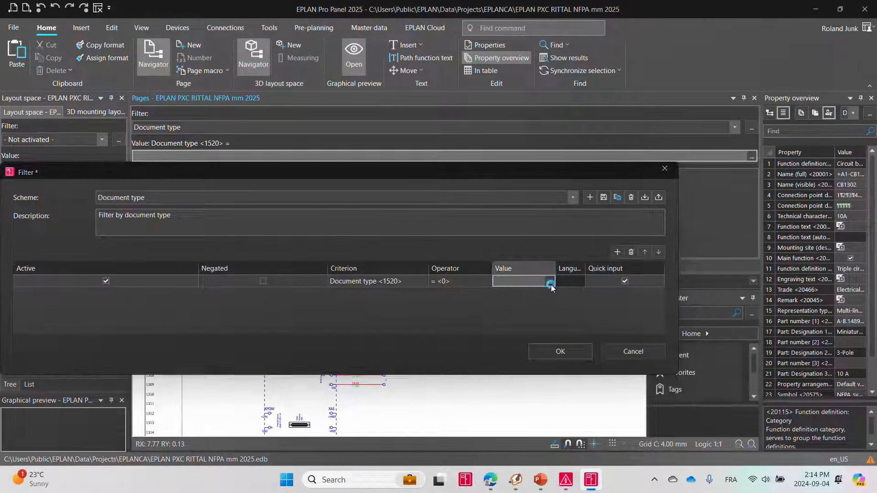
left_click(551, 282)
left_click(244, 249)
left_click(293, 364)
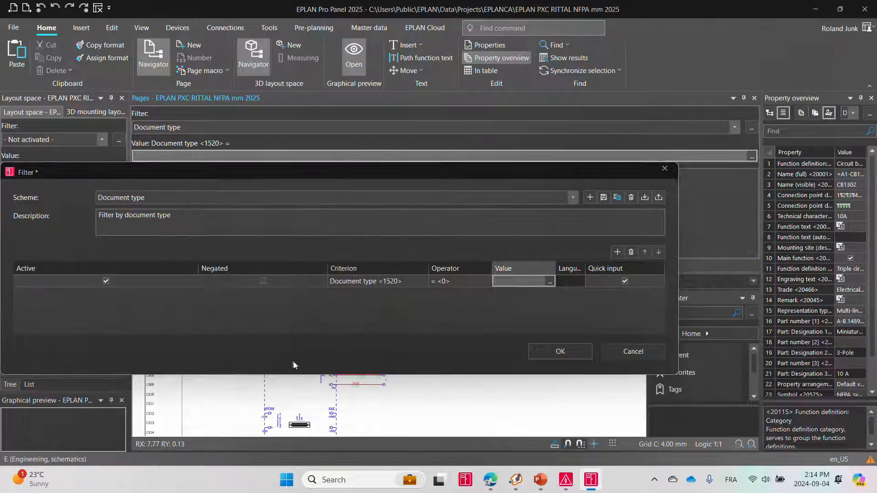
left_click(560, 351)
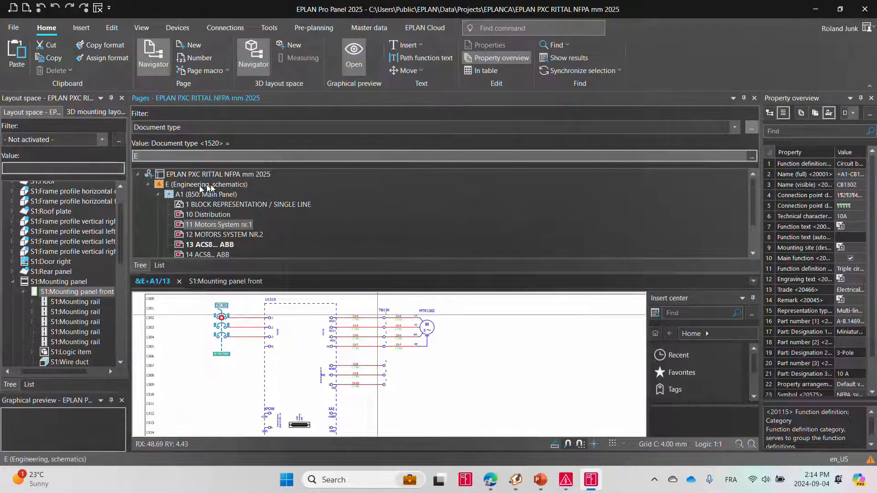
- Change the document type filter value to MAN (Manufacturing, step-by-steps instructions) and view its pages as a list and as a tree
left_click(168, 159)
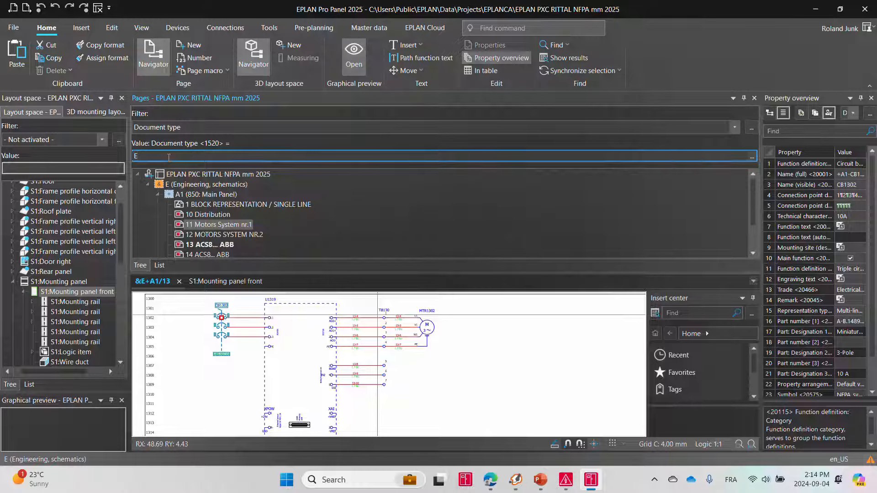
key("BackSpace")
left_click(751, 156)
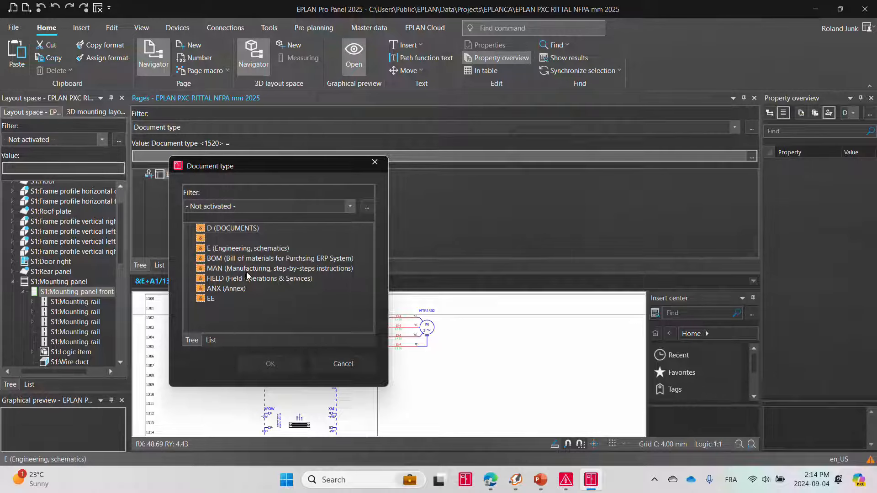
double_click(247, 269)
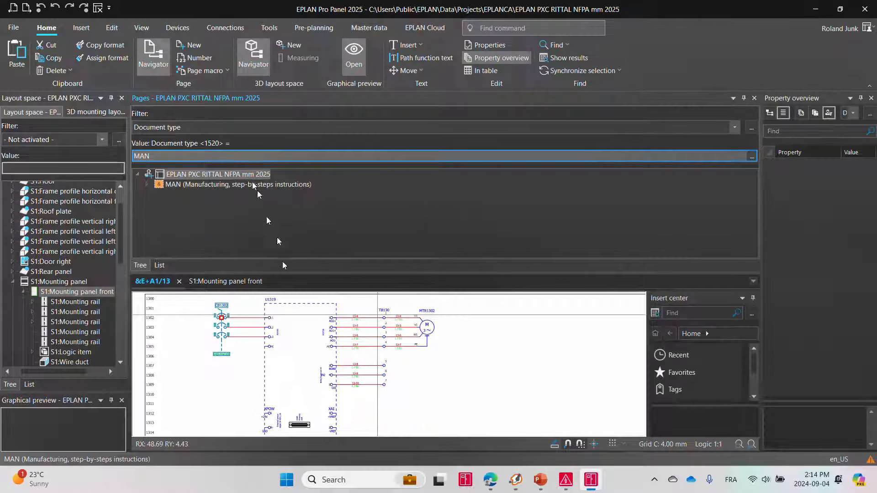
left_click(152, 185)
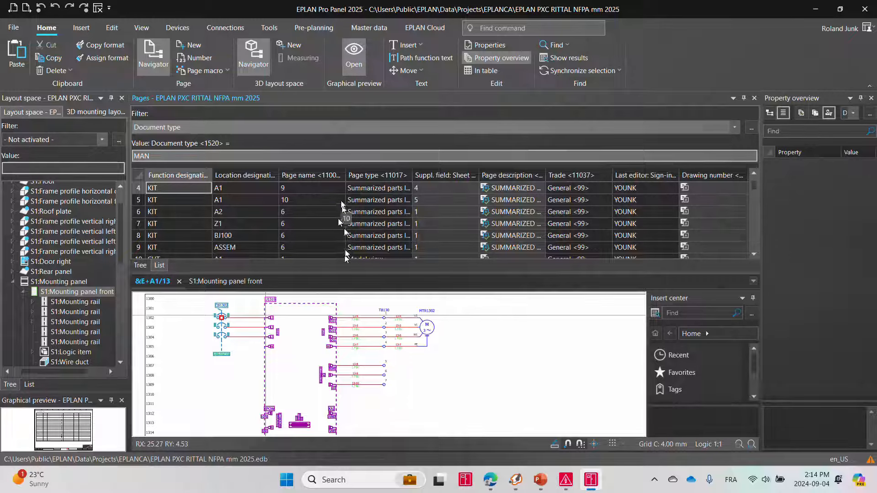
left_click(141, 264)
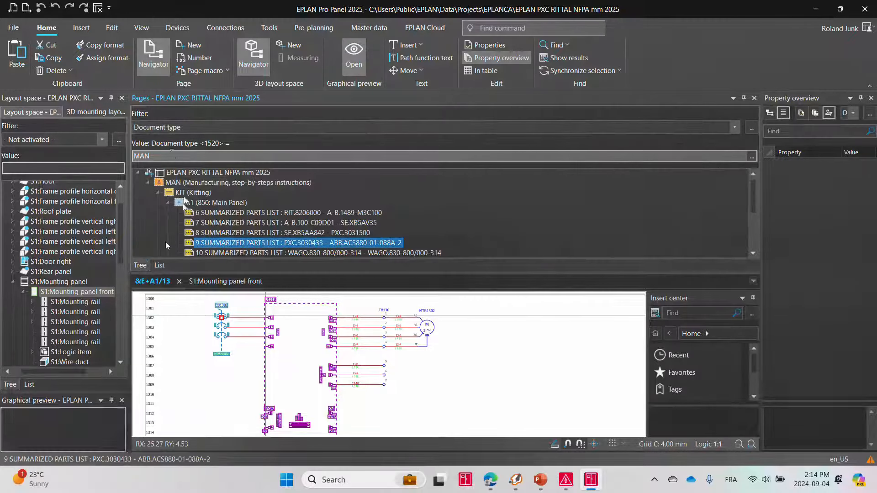
- Replace the document type filter value in the page navigator with E
left_click(164, 157)
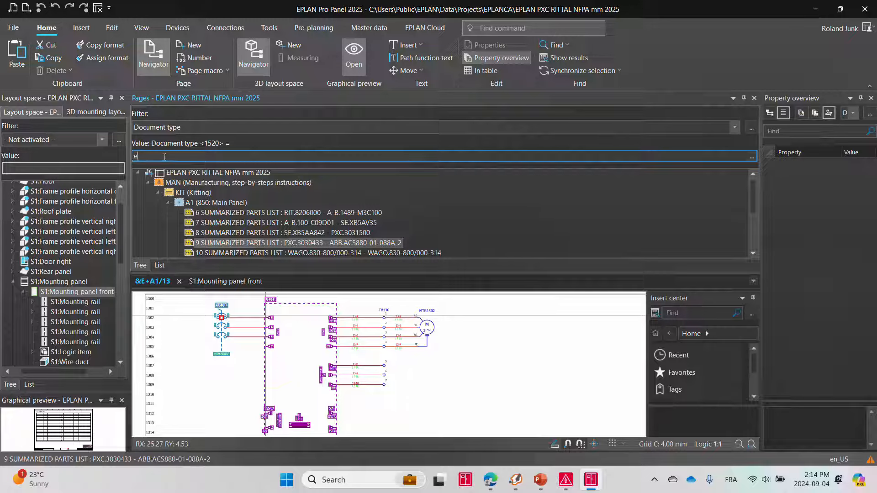
key("BackSpace")
key("Caps_Lock")
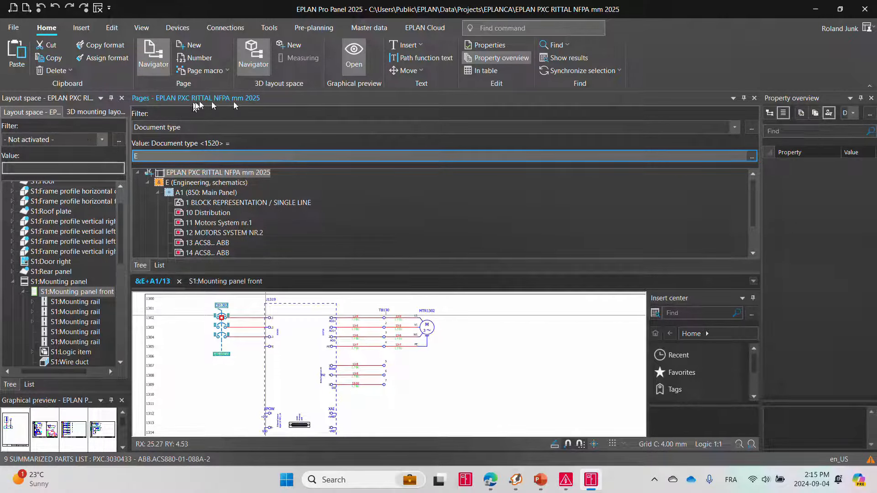
- Undock the page navigator, dock it as a tab together with the layout space and 3D mounting layout navigators, and switch between the tabs
mouse_move(256, 100)
left_mouse_down()
mouse_move(265, 164)
mouse_move(250, 206)
mouse_move(259, 215)
left_mouse_up()
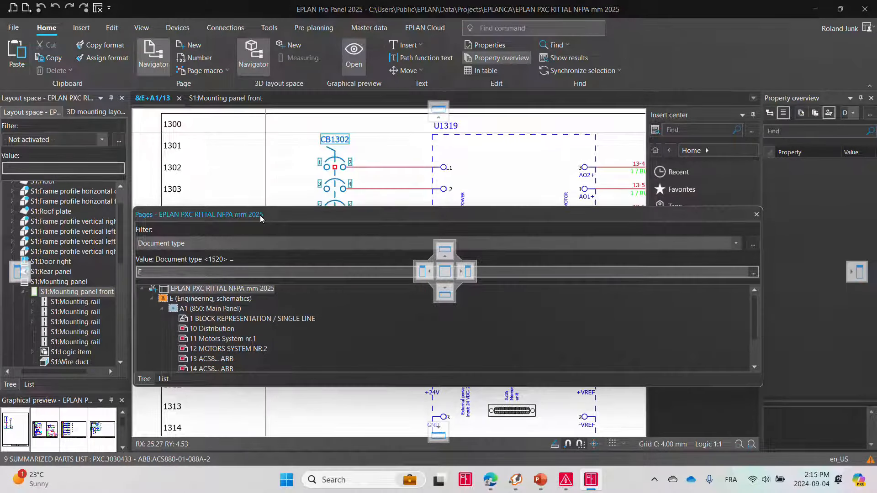
left_click_drag(261, 217, 67, 242)
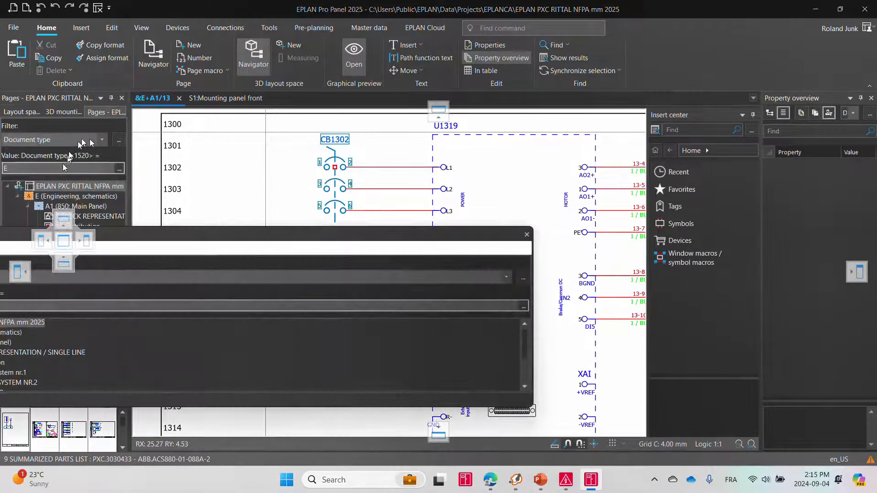
left_click(21, 112)
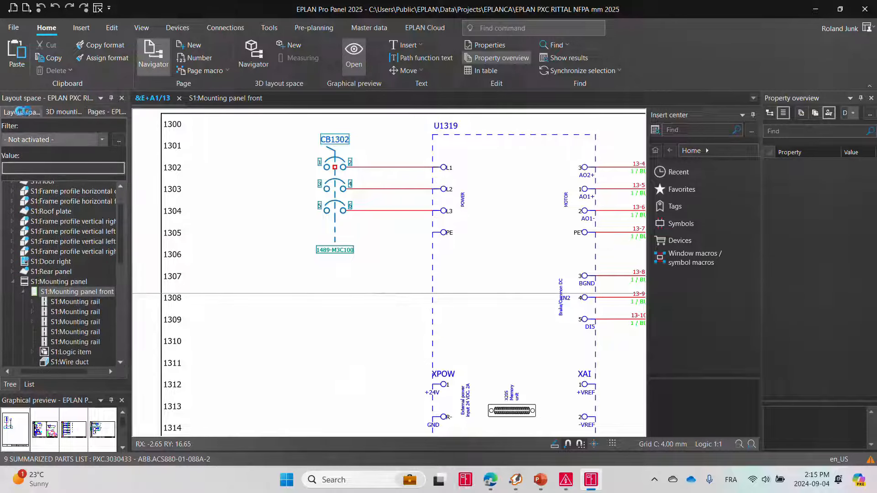
left_click(76, 112)
left_click(106, 112)
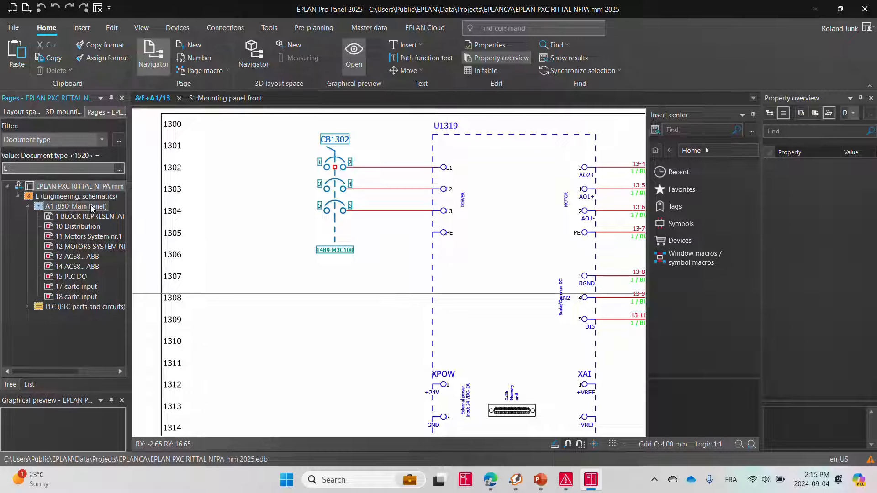
- Dock the page navigator in its own column beside the 3D mounting layout navigator, and restore the Pro Panel workspace
left_click_drag(99, 113, 39, 237)
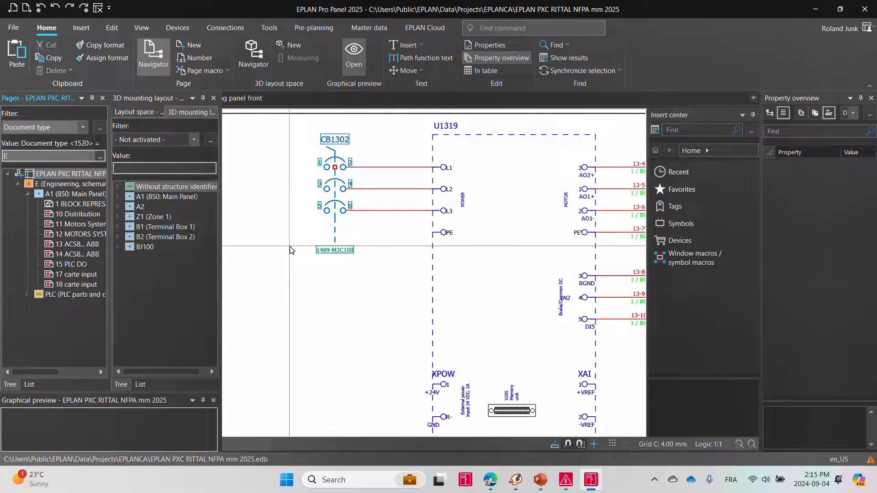
left_click(867, 28)
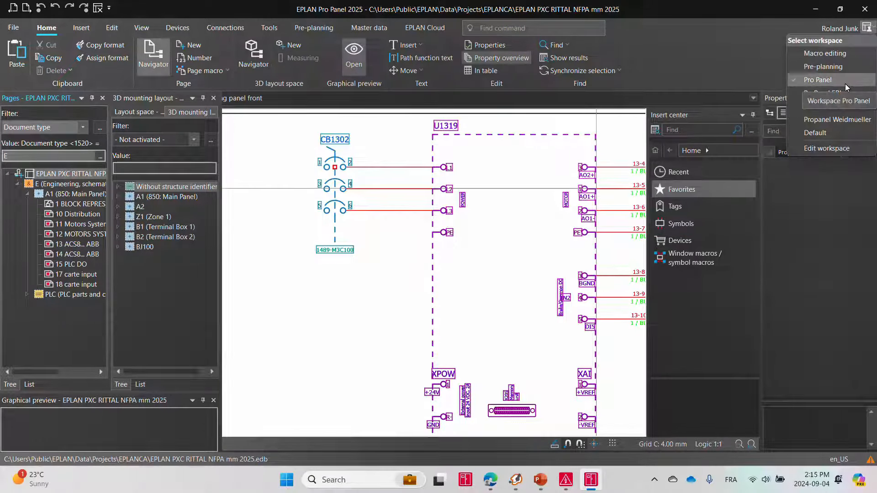
left_click(834, 81)
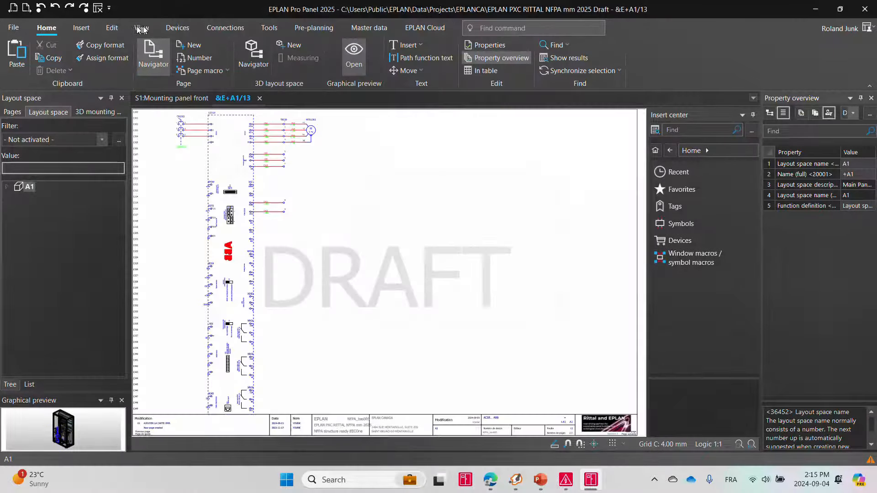
- Open the bill of materials navigator and widen it so the part descriptions are readable
left_click(141, 28)
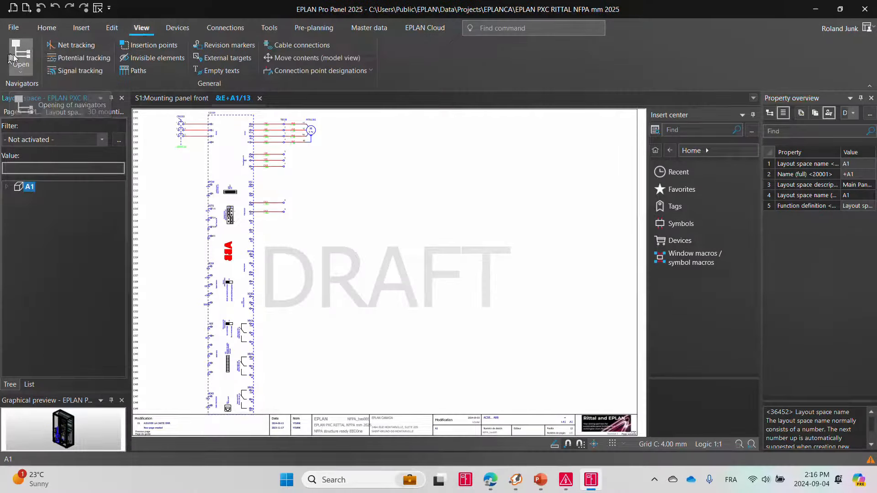
left_click(18, 59)
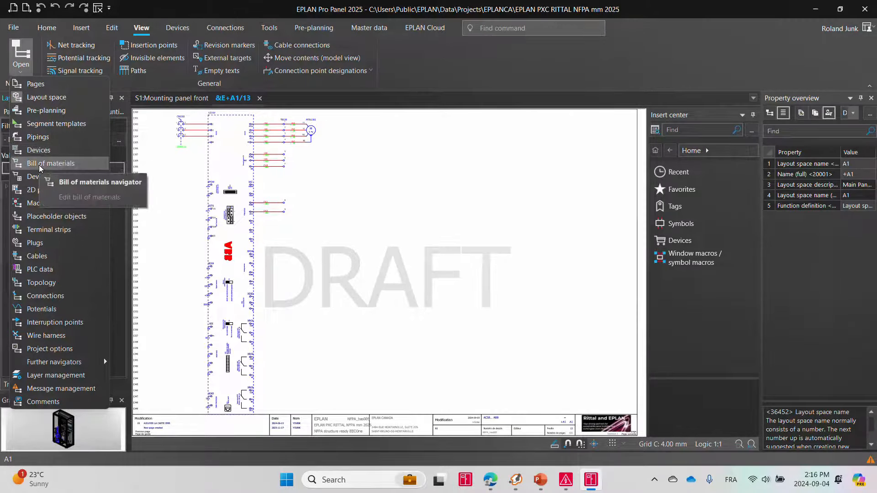
left_click(39, 165)
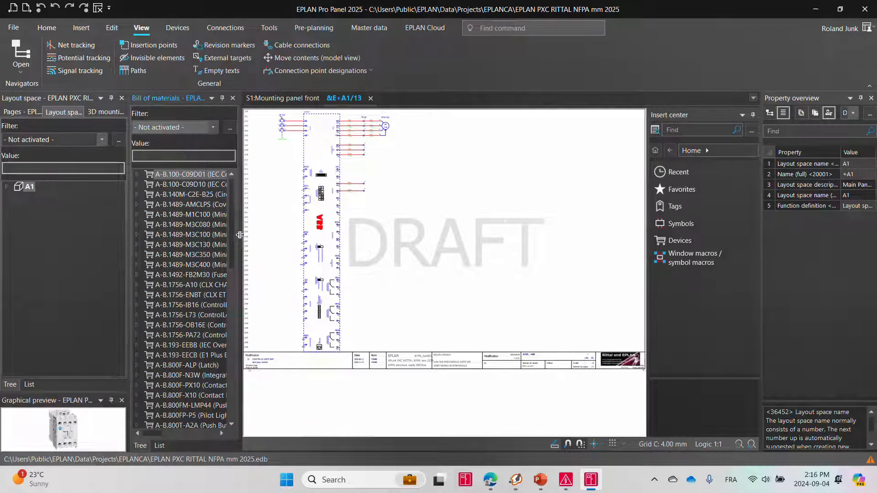
left_click_drag(240, 235, 319, 235)
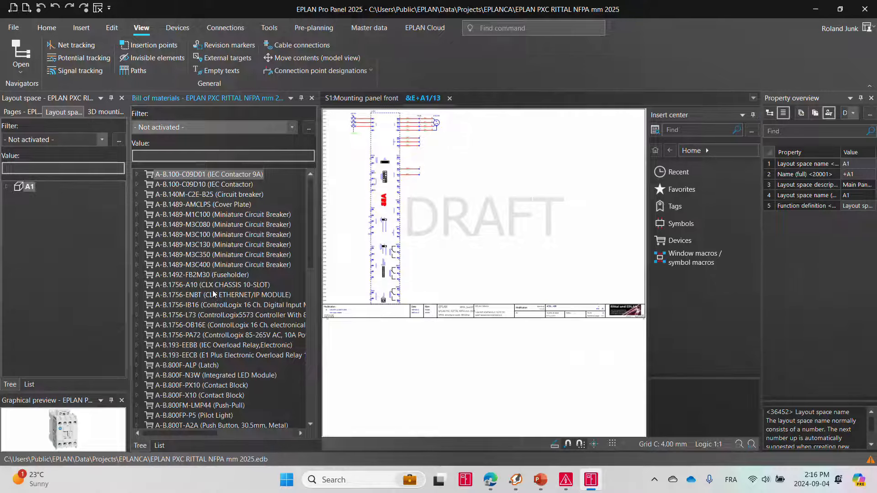
- In the bill of materials, expand part A-B.1489-M3C130 and select its devices +A1-CB4, CB5, CB6, CB7 and CB9
double_click(220, 245)
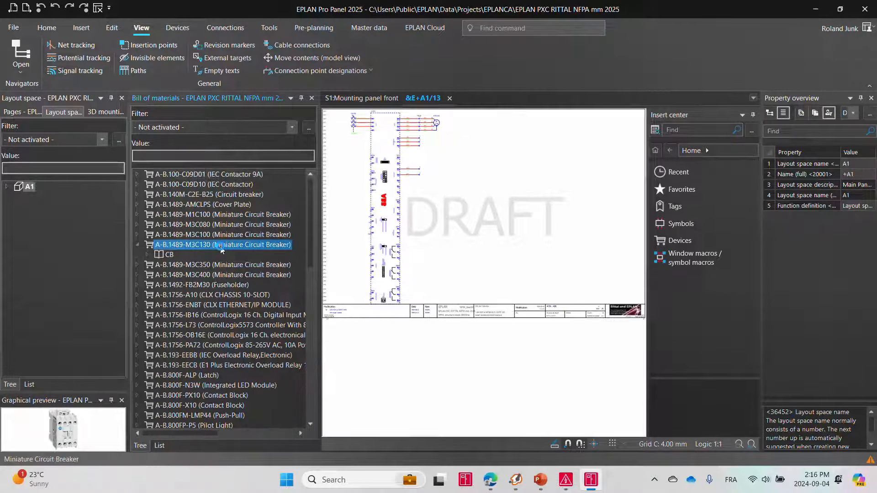
double_click(169, 257)
left_click(183, 265)
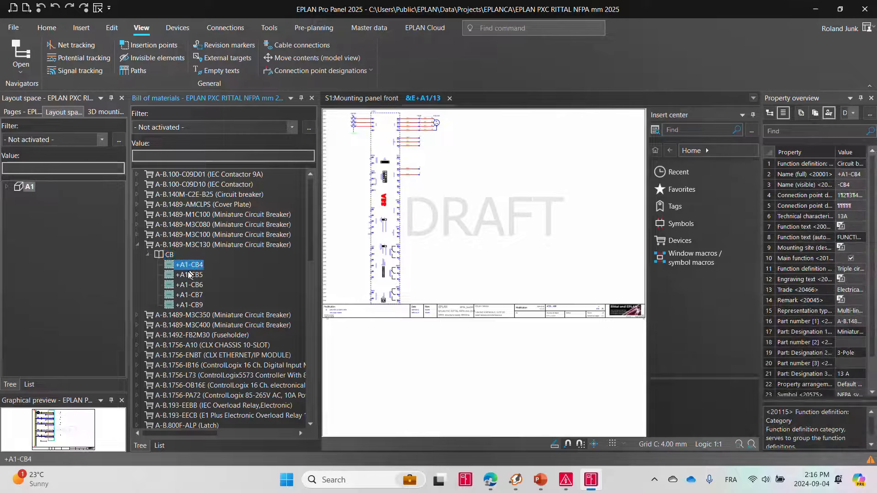
left_click(190, 276, "shift")
left_click(191, 285, "shift")
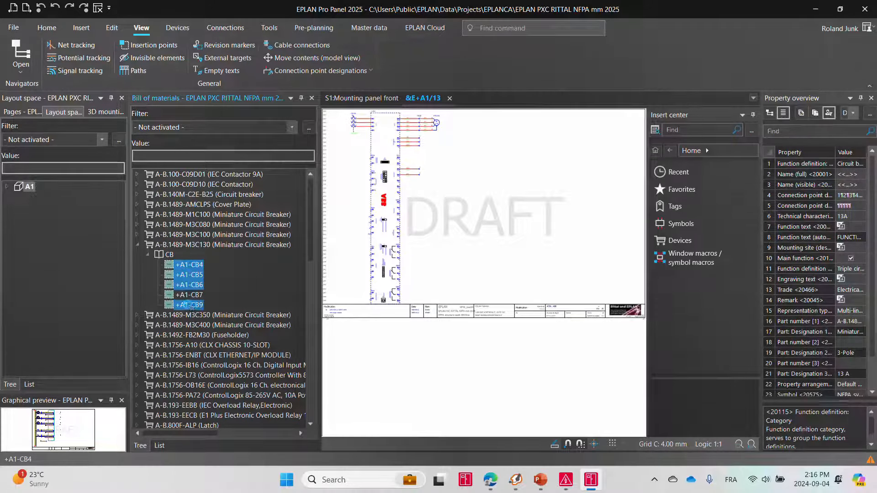
left_click(187, 305, "ctrl")
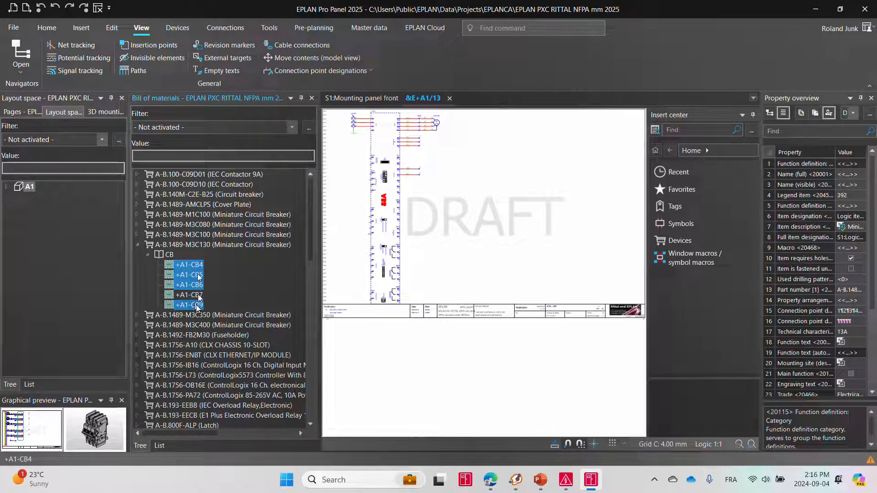
left_click(189, 294, "ctrl")
left_click(197, 284, "ctrl")
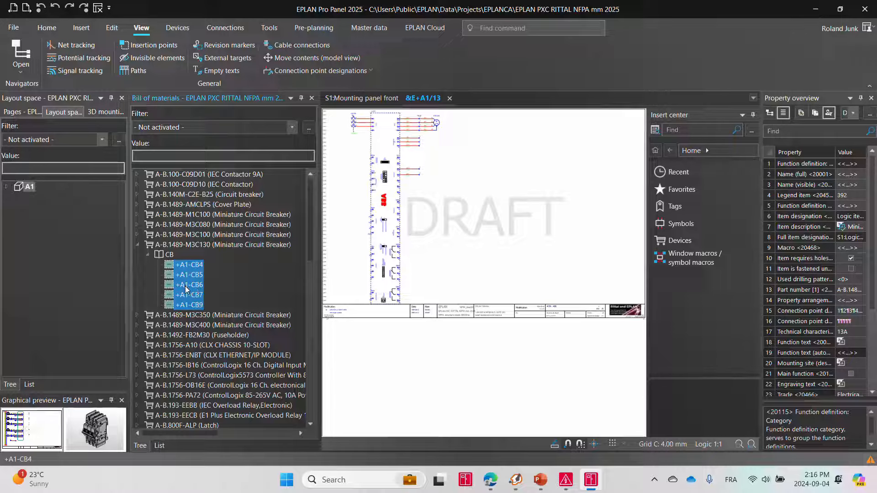
- Go from +A1-CB4 in the bill of materials to its graphic in the schematic and examine it up close
left_click(183, 265)
right_click(183, 265)
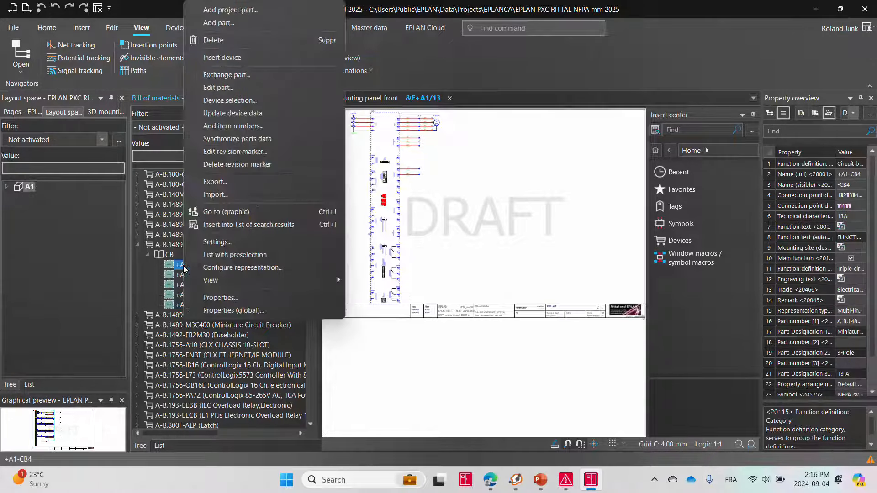
left_click(225, 212)
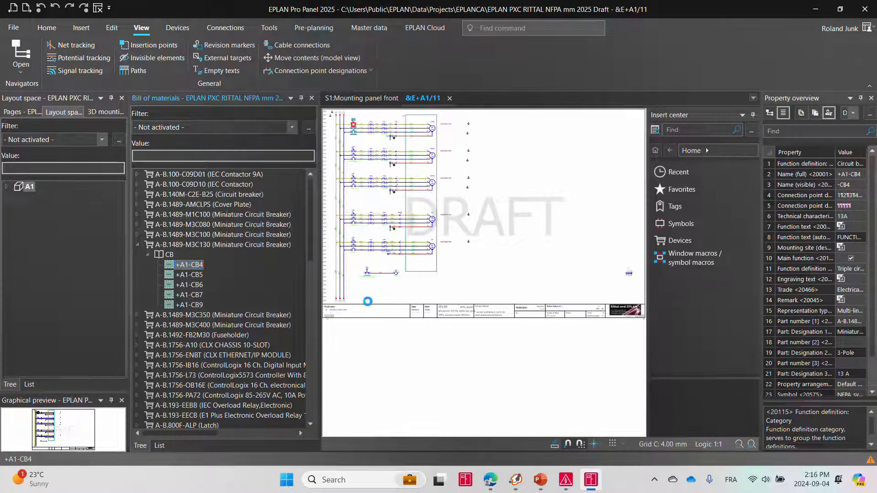
scroll(358, 117, "up", 5)
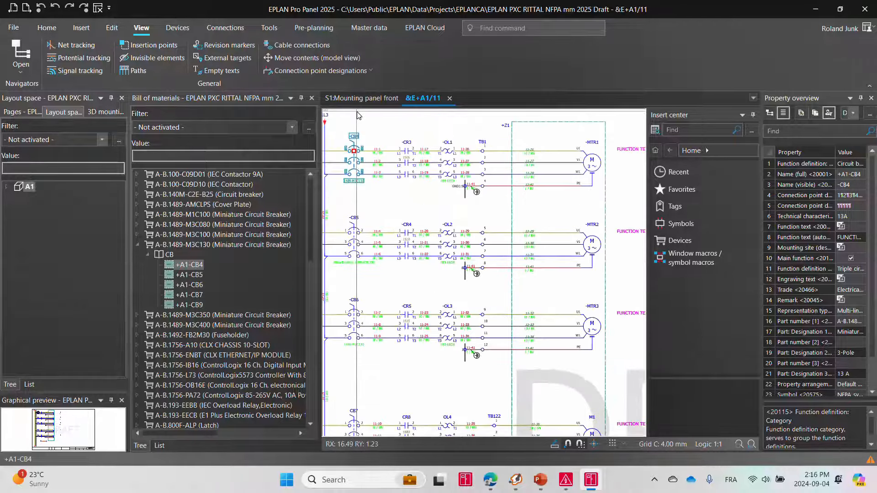
- Select breakers CB4 to CB6 in the schematic, and review the general device properties of +A1-CB4 to CB9 from the bill of materials
left_click_drag(357, 116, 338, 423)
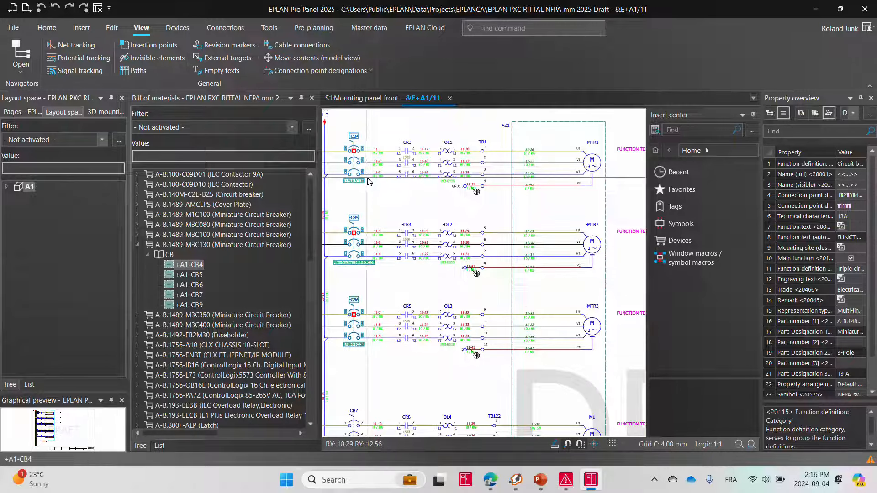
left_click(206, 264)
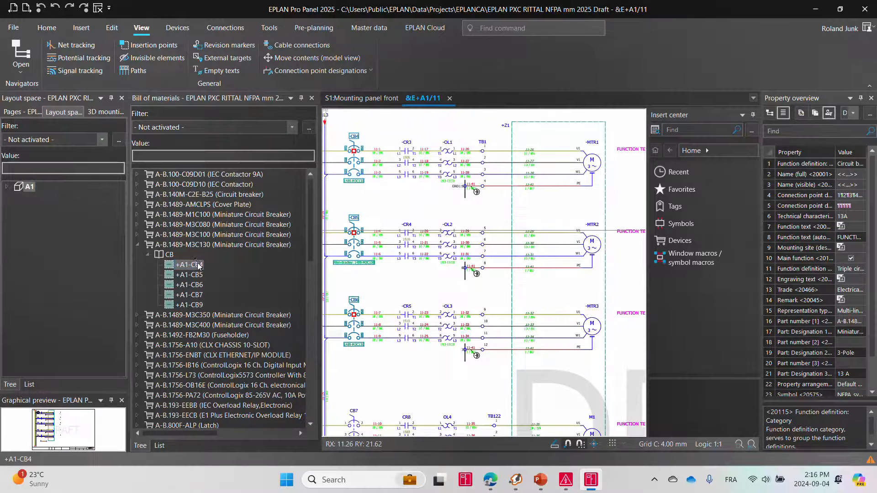
left_click(201, 306, "shift")
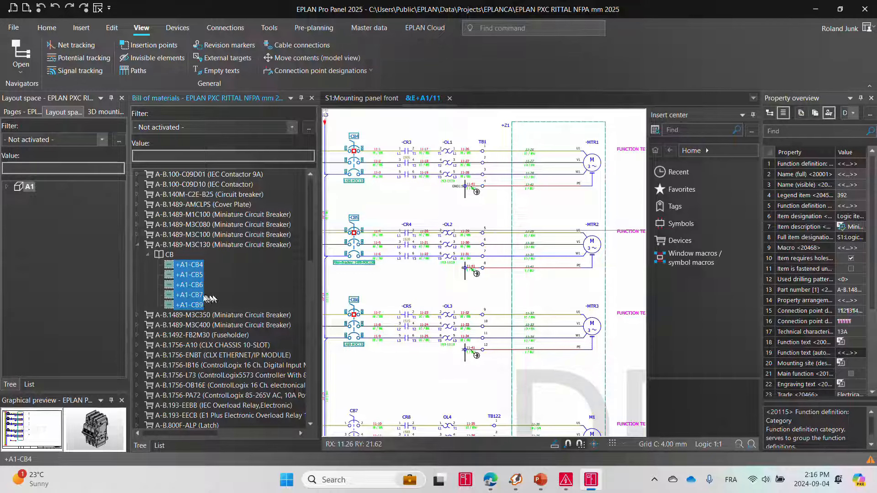
right_click(188, 298)
left_click(224, 299)
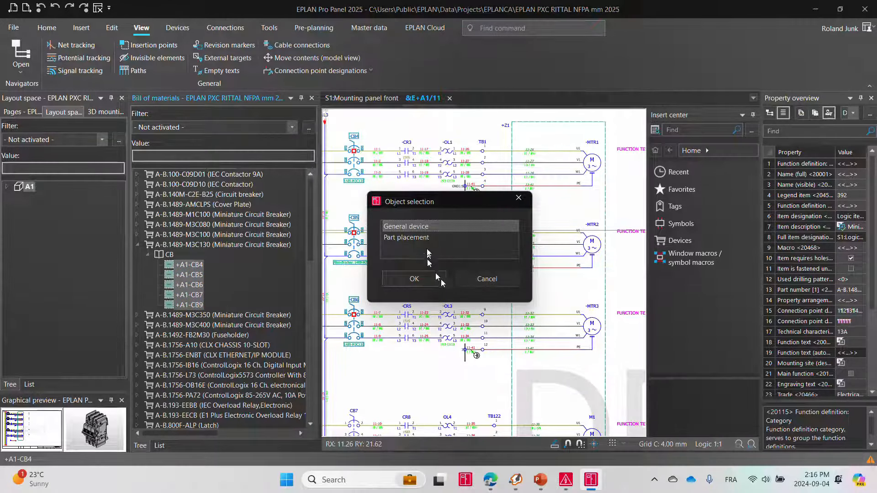
left_click(420, 280)
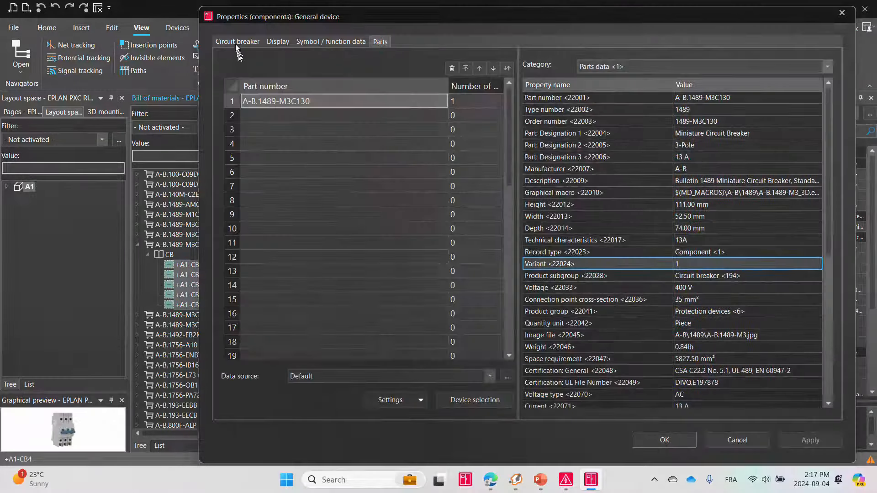
left_click(237, 43)
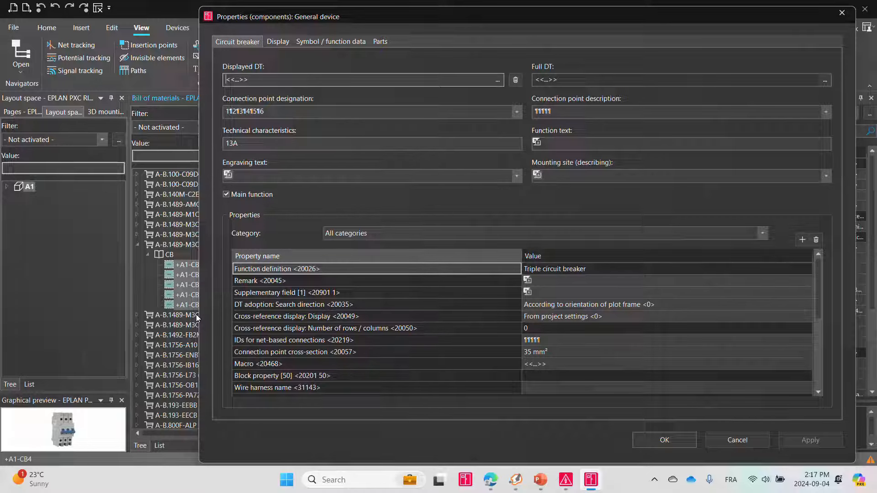
key("Escape")
- Select circuit breakers CB4 and CB5 together in the schematic, and +A1-CB4 to +A1-CB6 in the bill of materials
left_click_drag(182, 288, 431, 202)
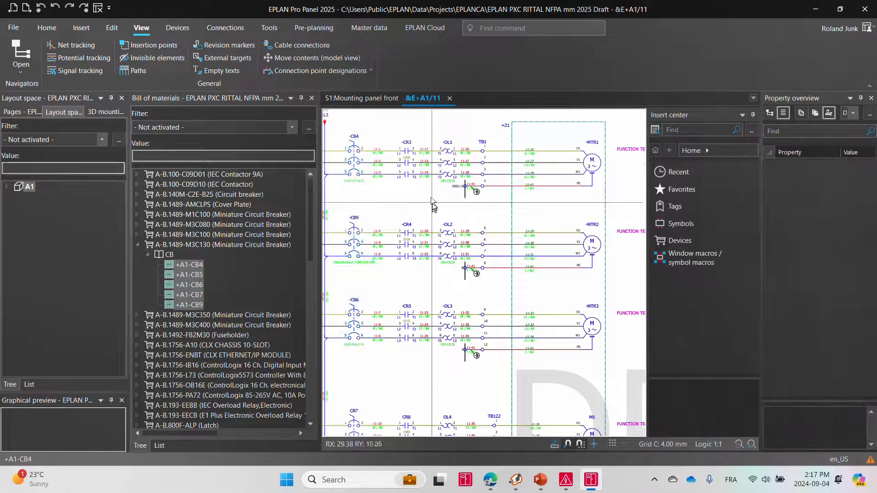
left_click(349, 160)
right_click(350, 160)
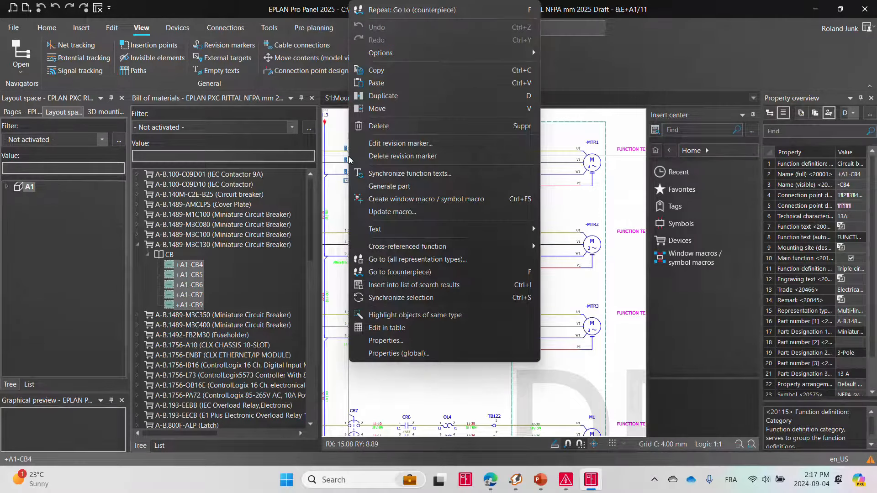
key("Escape")
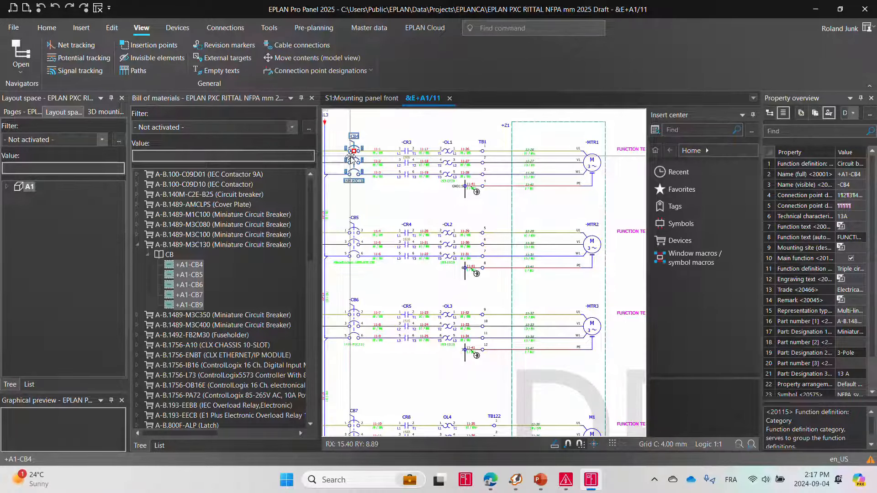
left_click_drag(340, 135, 375, 266)
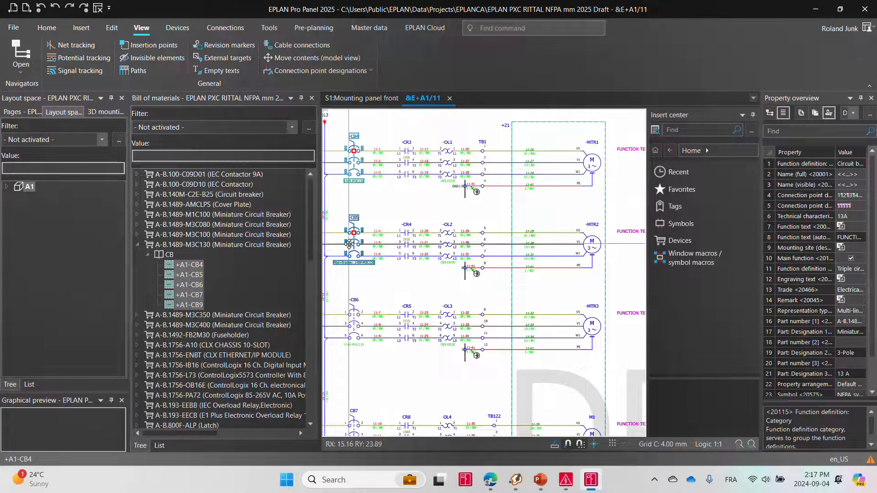
left_click(189, 265)
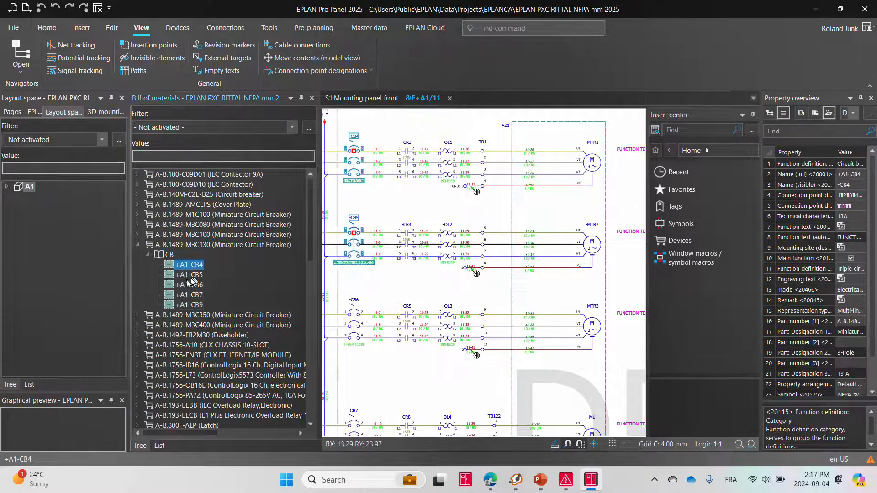
left_click(189, 285, "shift")
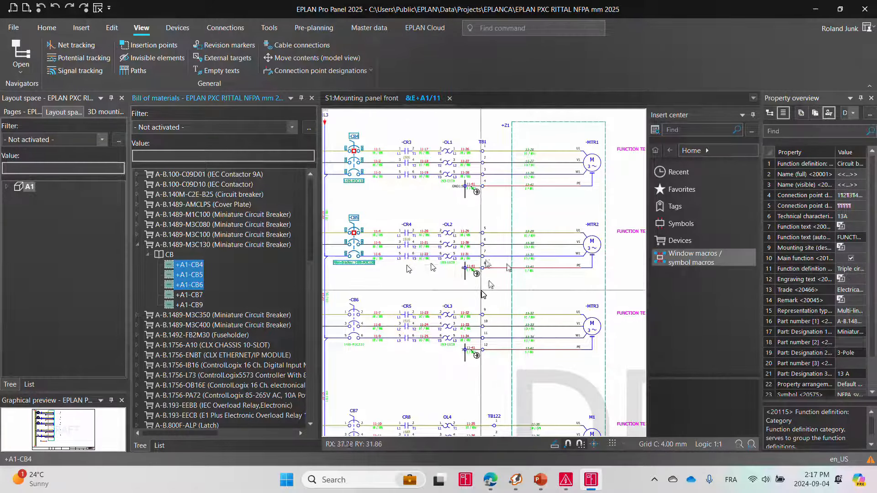
- Compare the tree and list views of the property overview for the selected breakers, finishing in list view
right_click(811, 248)
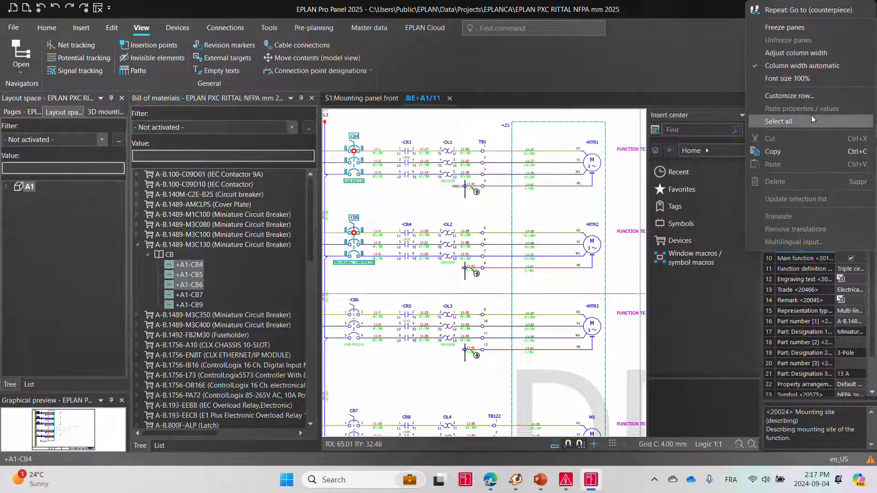
left_click(813, 103)
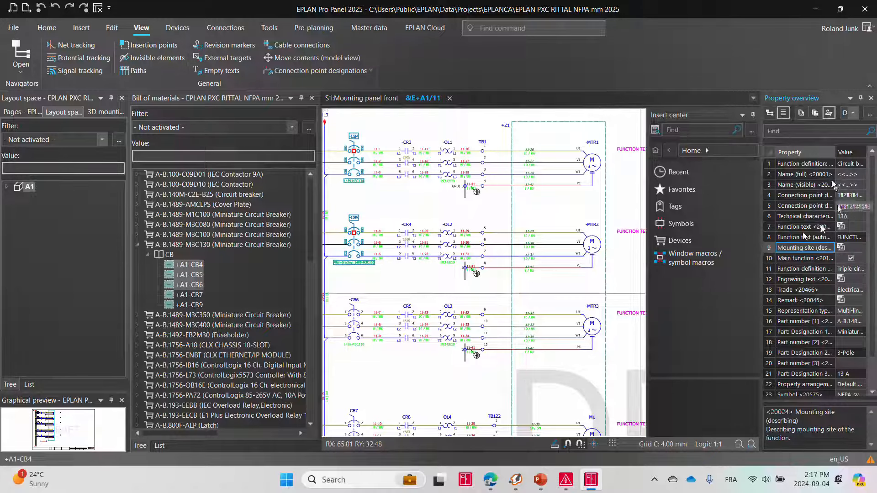
left_click(770, 114)
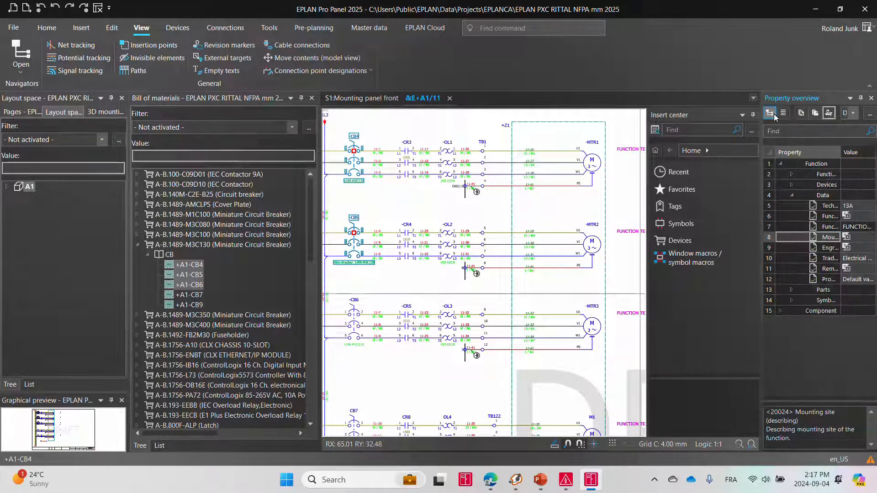
left_click(783, 117)
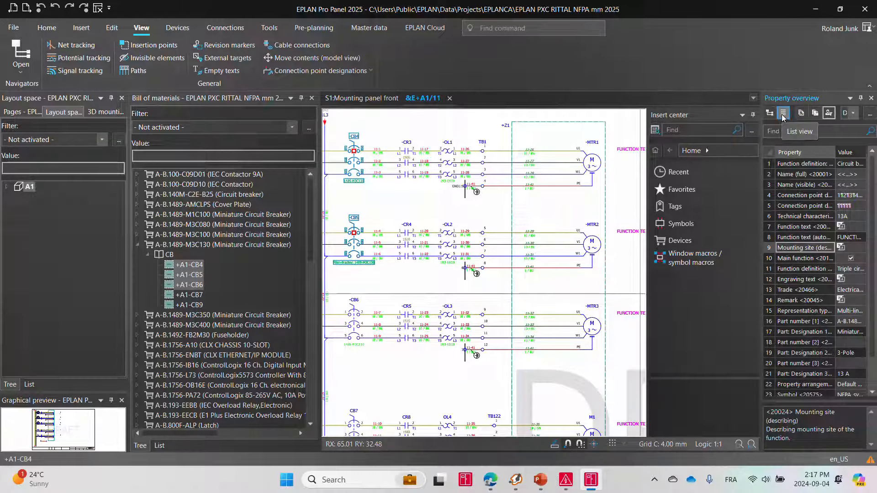
left_click(772, 114)
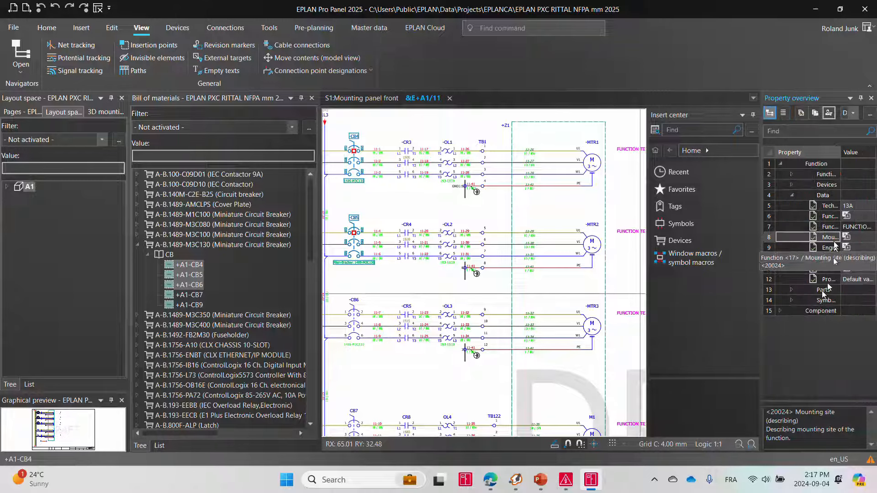
left_click(782, 115)
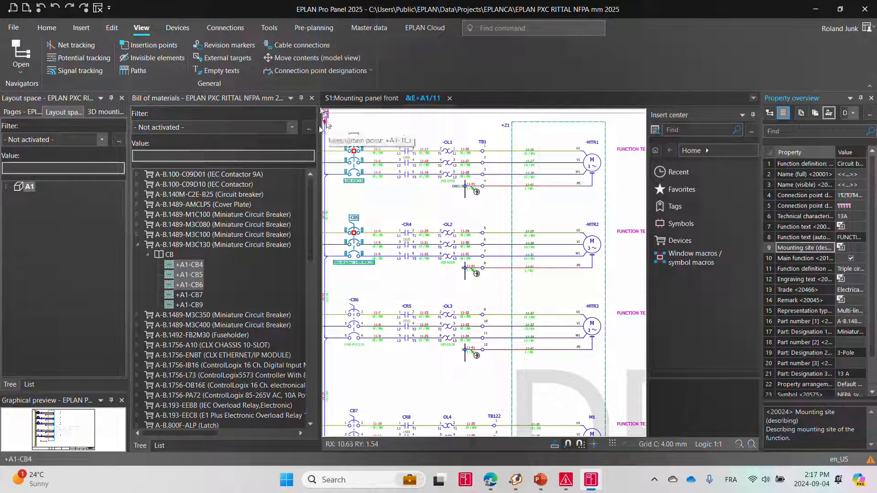
- Close the bill of materials navigator and bring the page navigator to the front
left_click(311, 98)
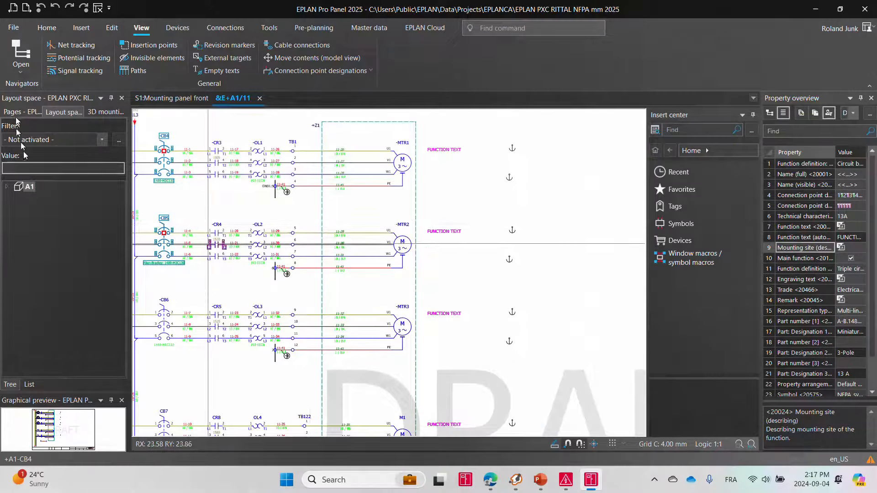
left_click(21, 111)
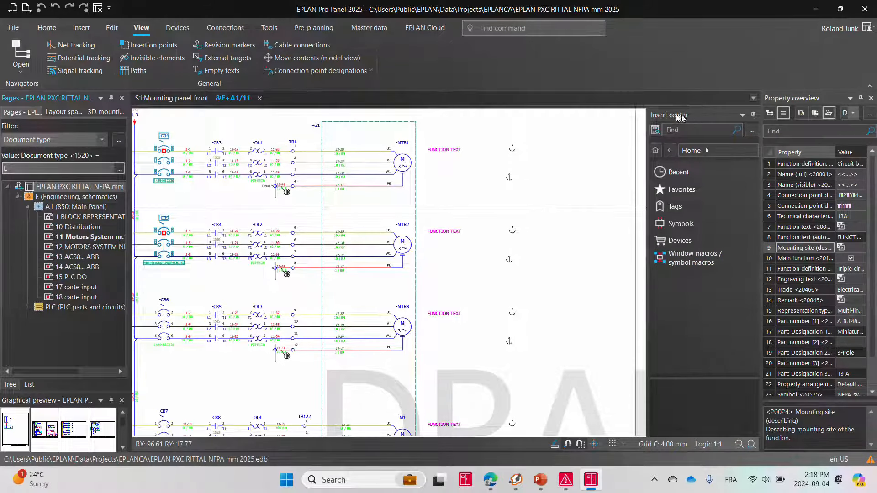
- Search the insert center for MOTOR, clear the search and look through the favorite macros
left_click(696, 131)
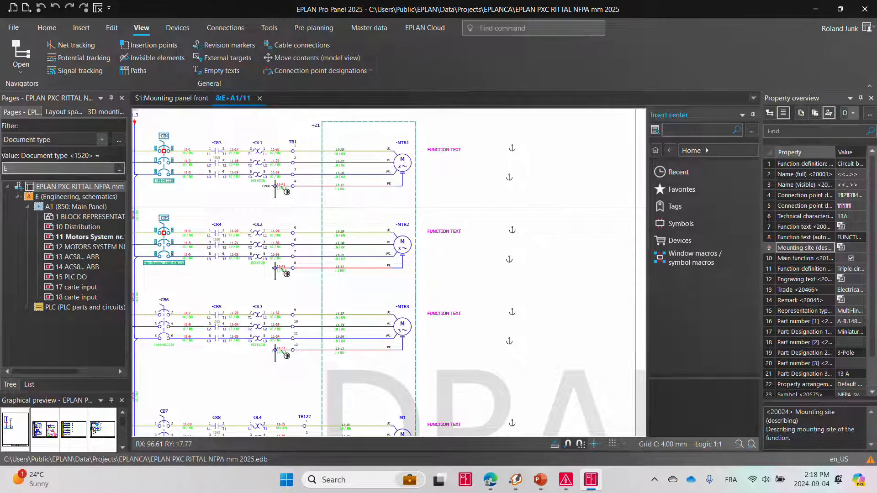
type("MOTOR")
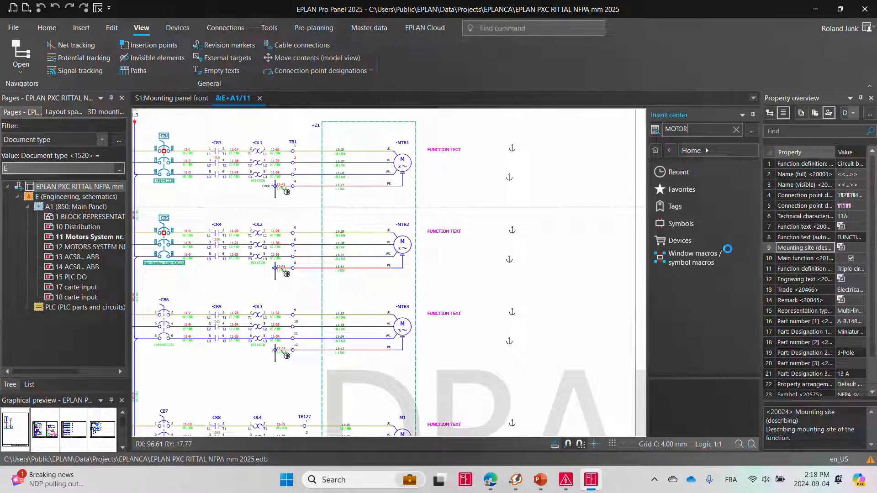
left_click(734, 132)
left_click(688, 190)
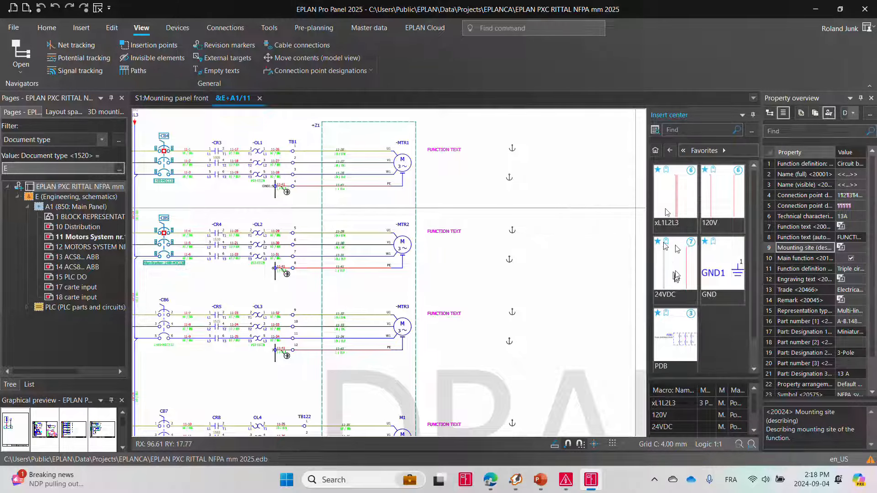
left_click(655, 154)
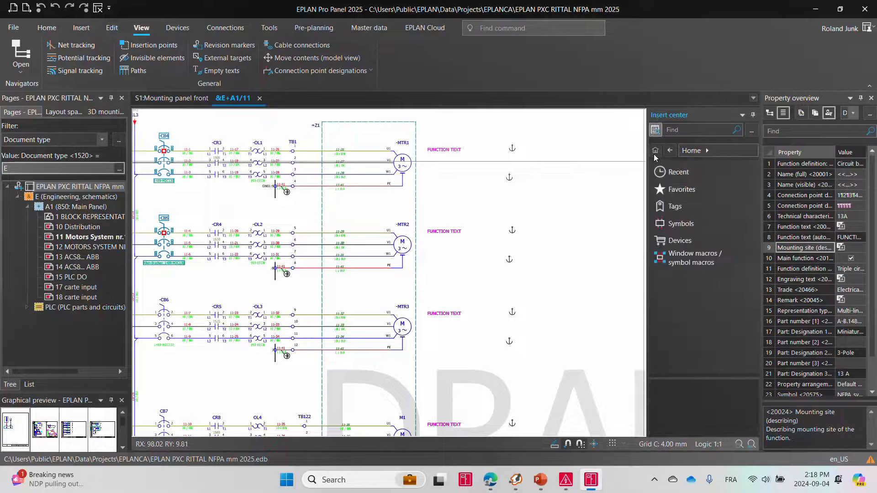
- Find the Motors folder among the window macros in the insert center and mark the Motor macro as a favorite
left_click(674, 257)
scroll(703, 304, "down", 4)
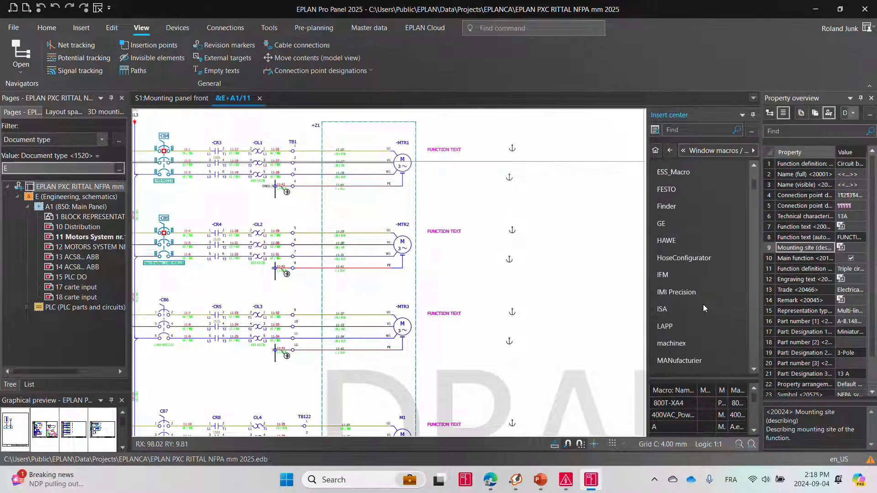
scroll(703, 305, "down", 4)
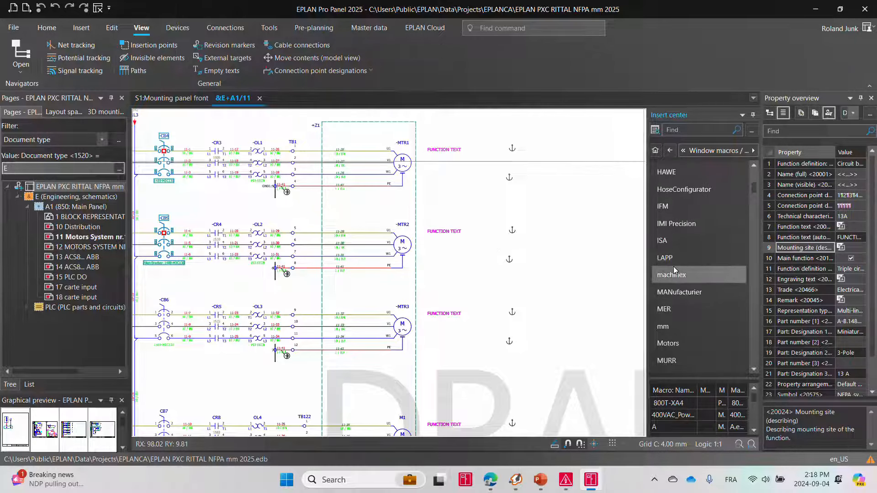
left_click(679, 344)
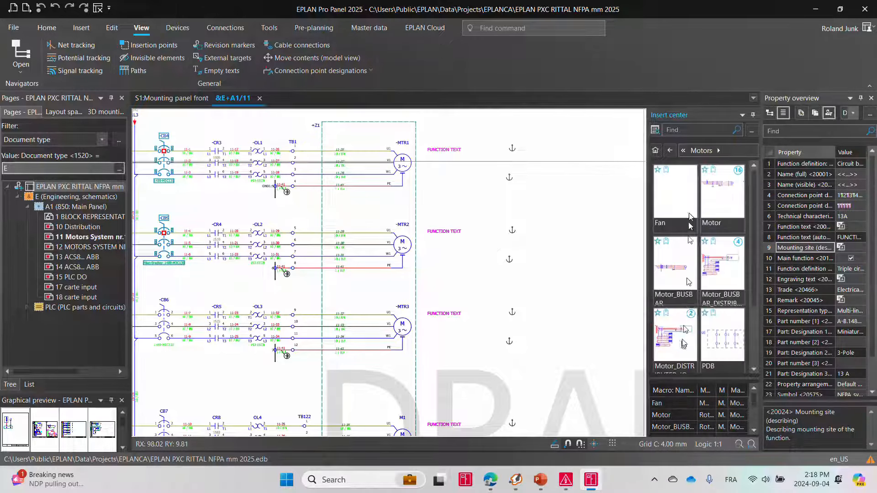
left_click(722, 192)
left_click(705, 170)
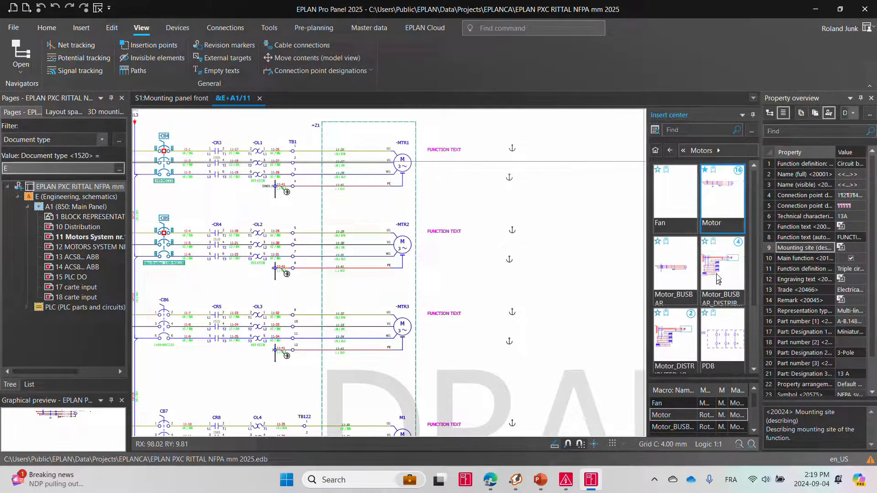
- Add the tag MOTORS to the Motor macro and check the macro under that tag in the insert center
left_click(713, 171)
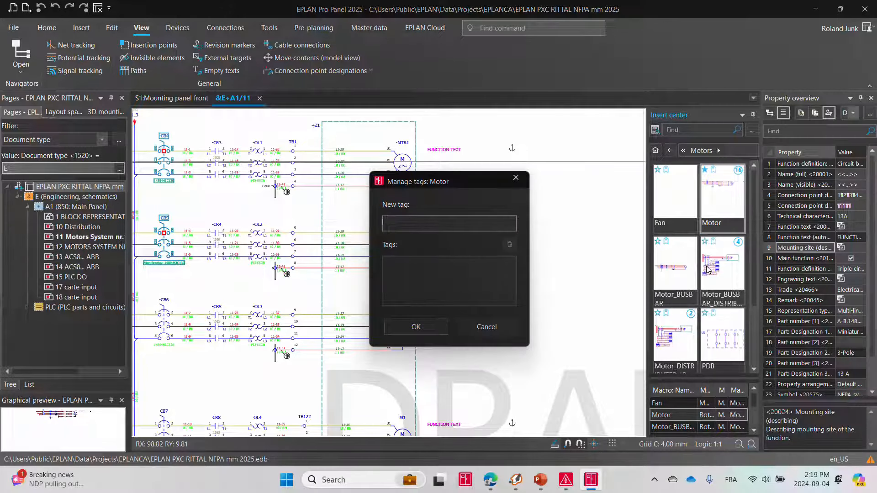
type("MOTORS")
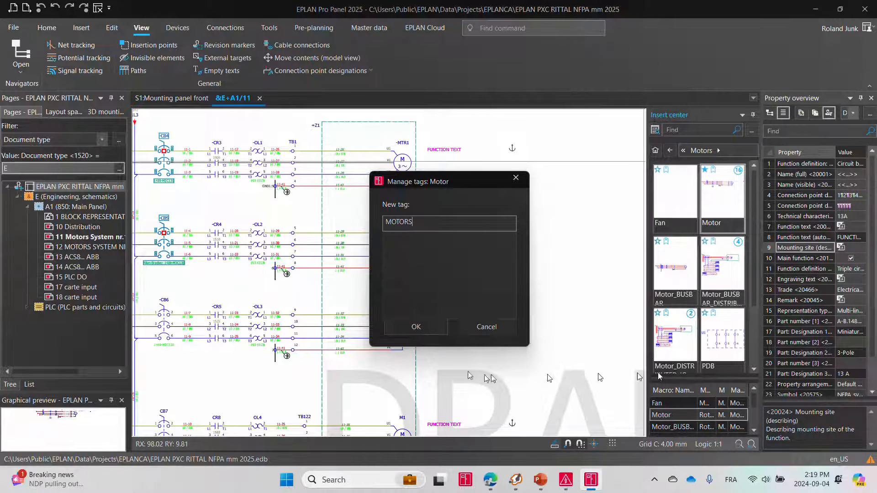
left_click(409, 326)
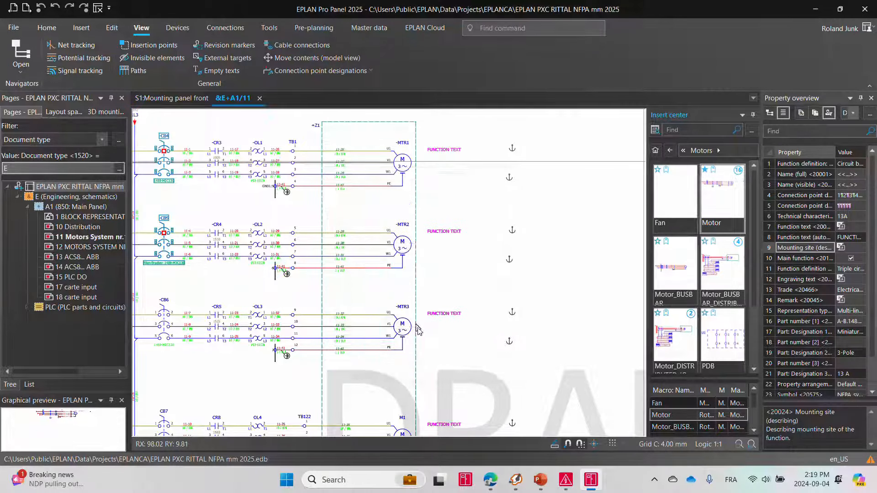
left_click(655, 150)
left_click(673, 206)
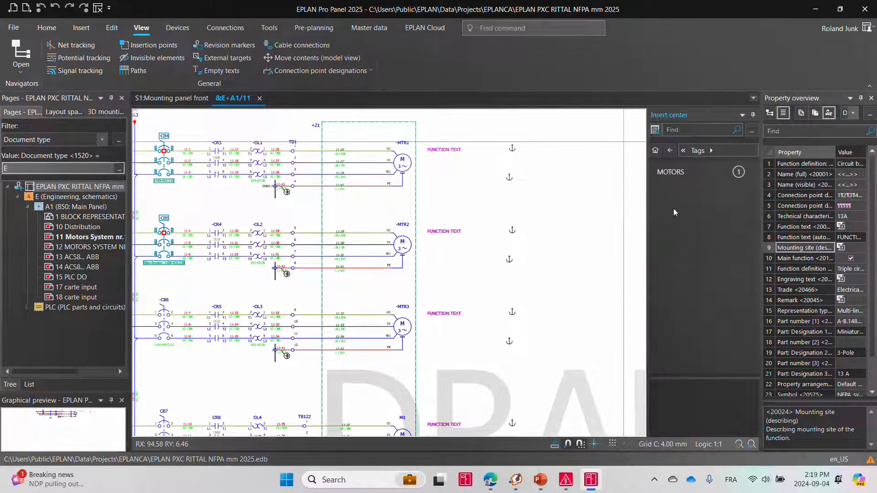
left_click(671, 172)
left_click(655, 150)
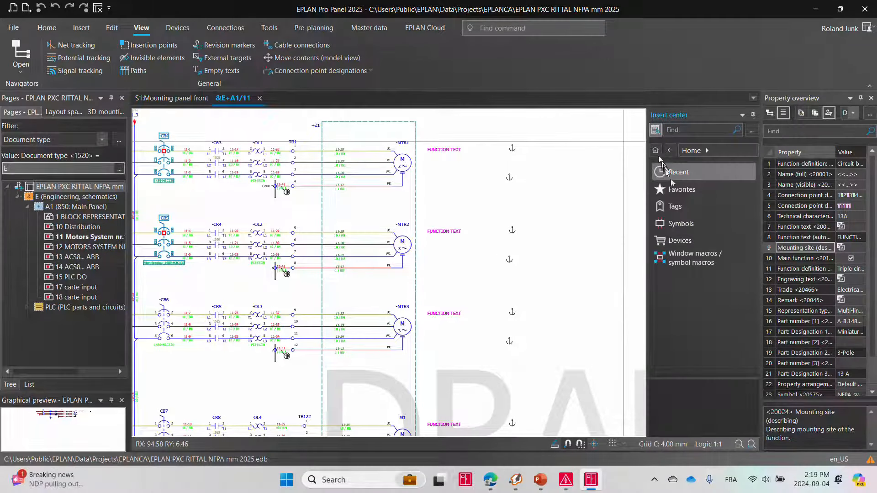
- Try to place the favorite Motor macro from the insert center beside the motor circuits on page 11
left_click(673, 188)
left_click(729, 337)
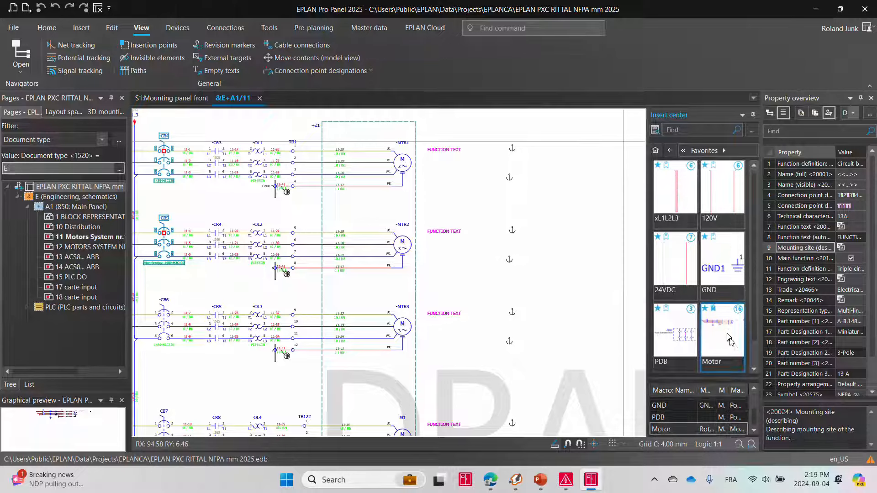
left_click_drag(730, 336, 476, 253)
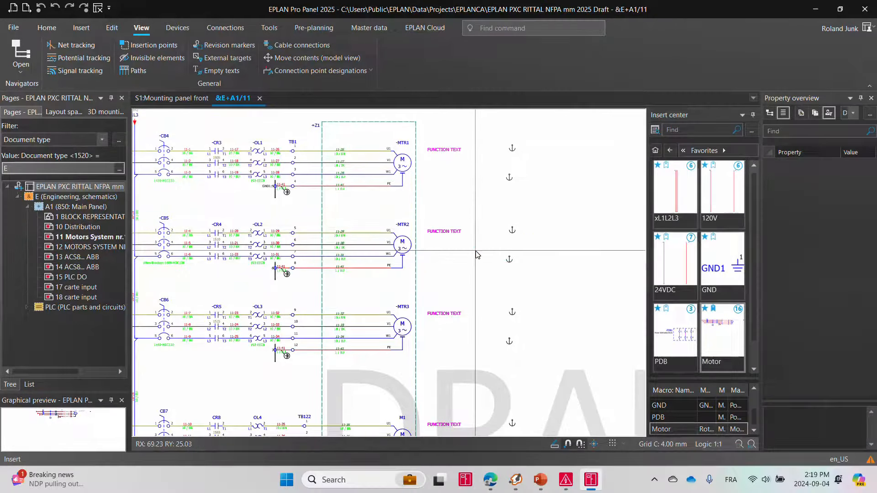
left_click(177, 28)
left_click(46, 28)
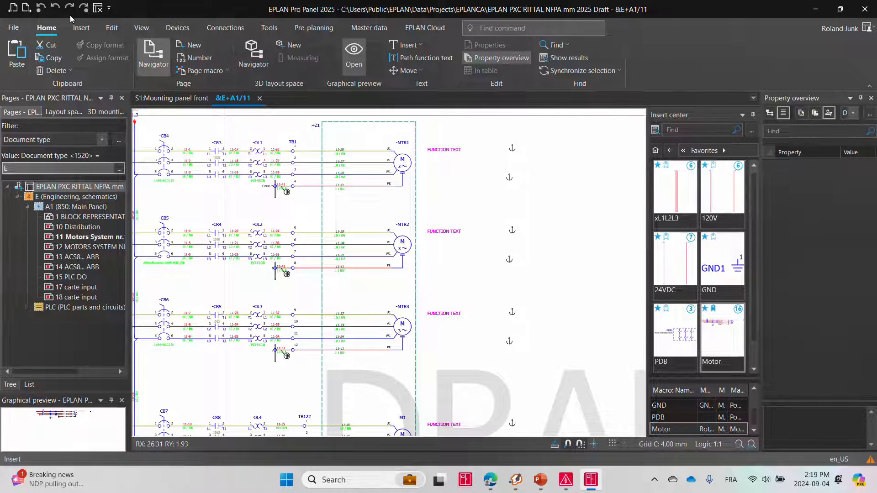
scroll(520, 188, "down", 2)
scroll(292, 186, "up", 1)
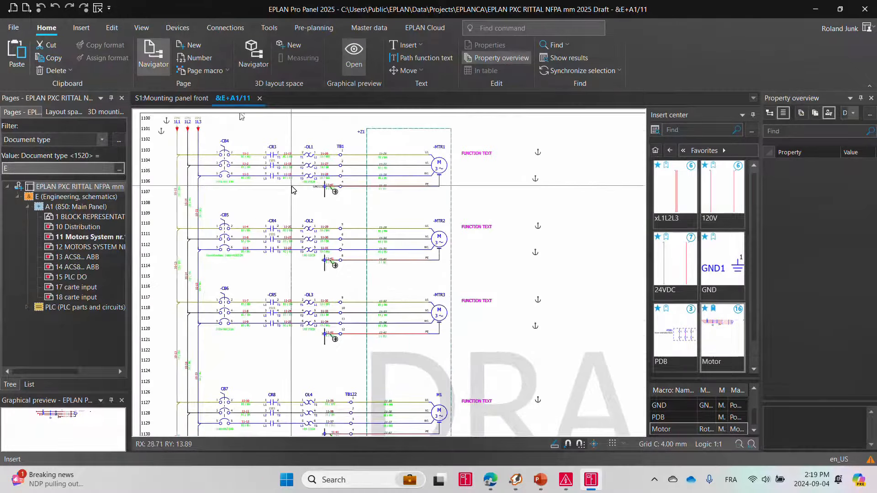
left_click(178, 28)
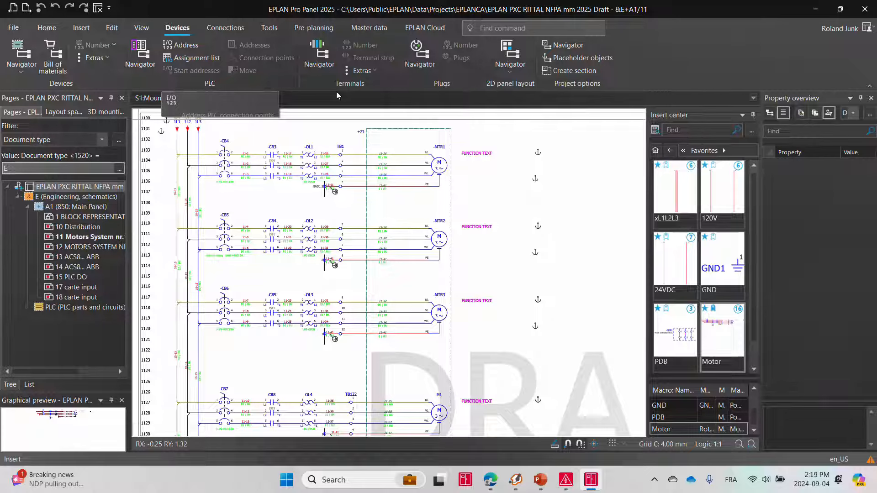
- Open page 13 and find the BSK pushbutton among the NFPA electrical engineering symbols for sensors, switches and pushbuttons in the insert center
left_click(100, 257)
scroll(468, 201, "up", 3)
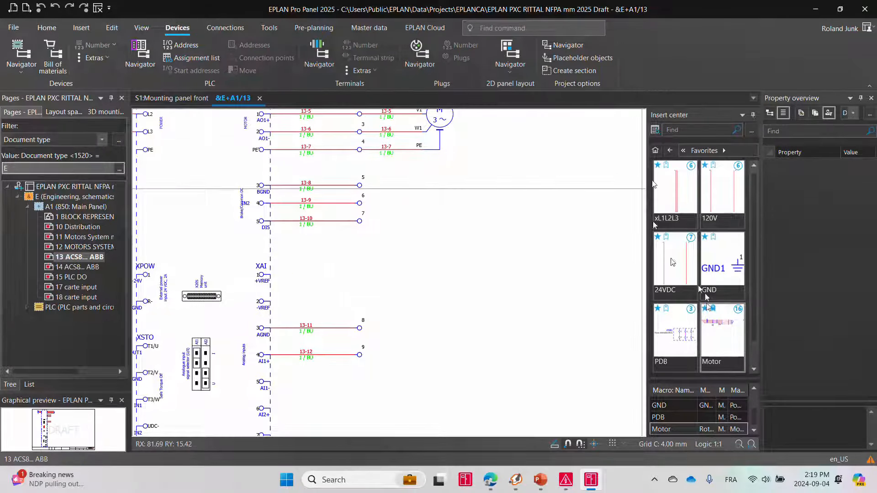
left_click(655, 154)
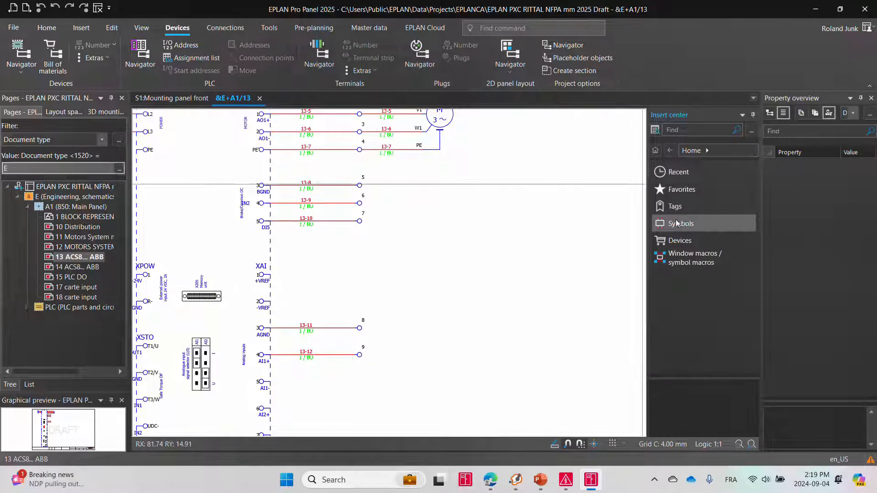
left_click(678, 224)
left_click(685, 188)
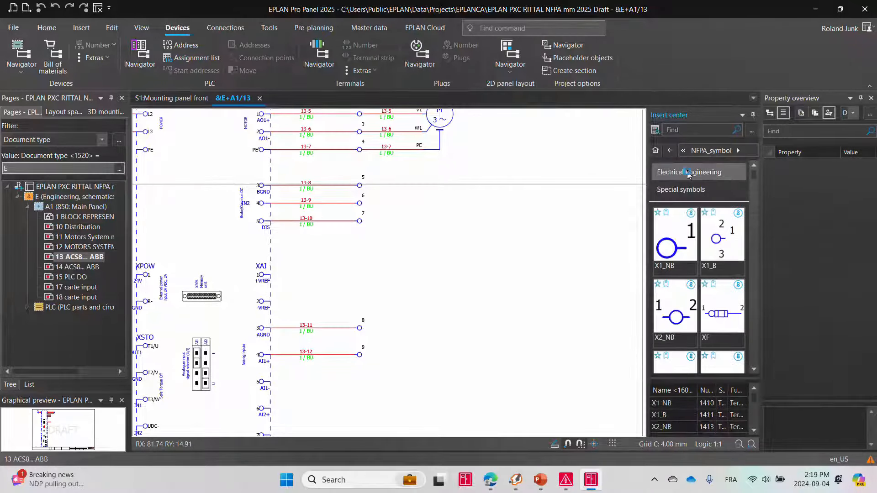
left_click(689, 174)
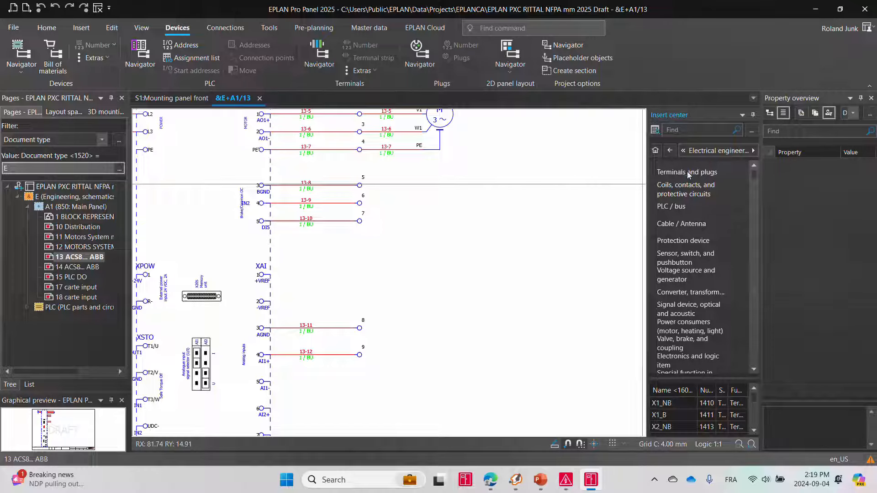
left_click(686, 264)
left_click(726, 326)
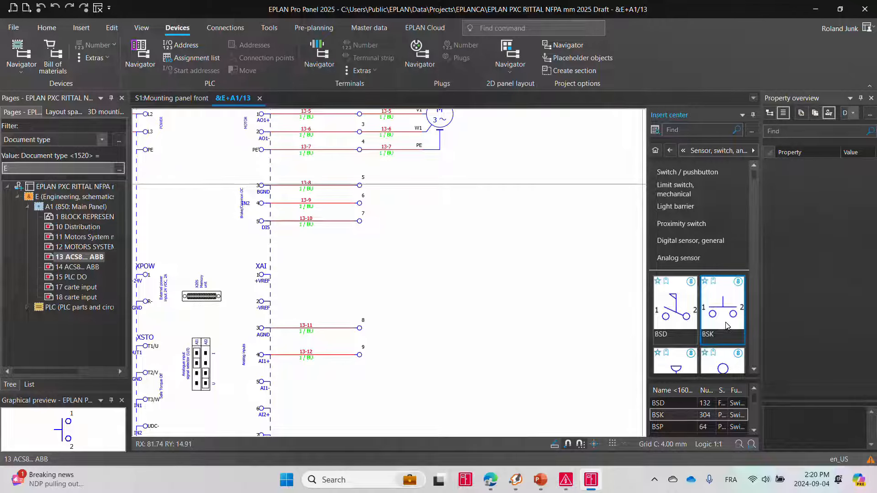
scroll(727, 326, "down", 3)
scroll(727, 254, "up", 3)
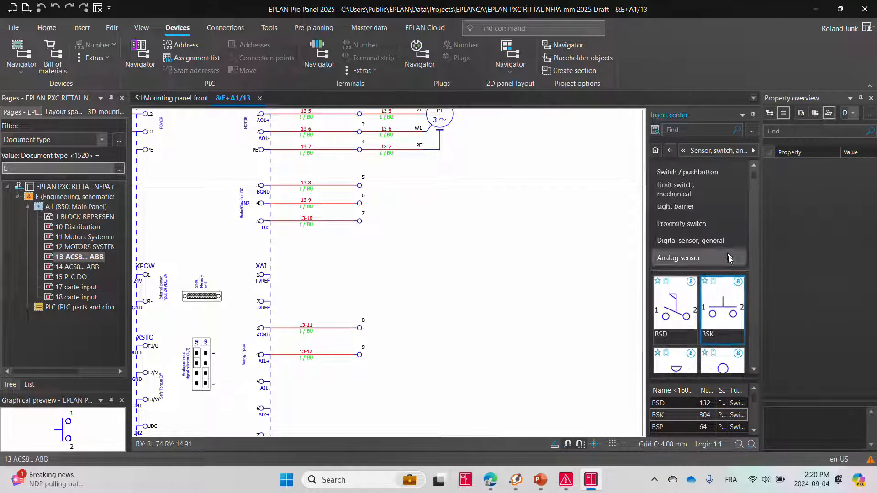
- Insert the BSK pushbutton symbol in line with terminal 8 on connection 13-11 and accept its default properties
left_click_drag(727, 303, 503, 255)
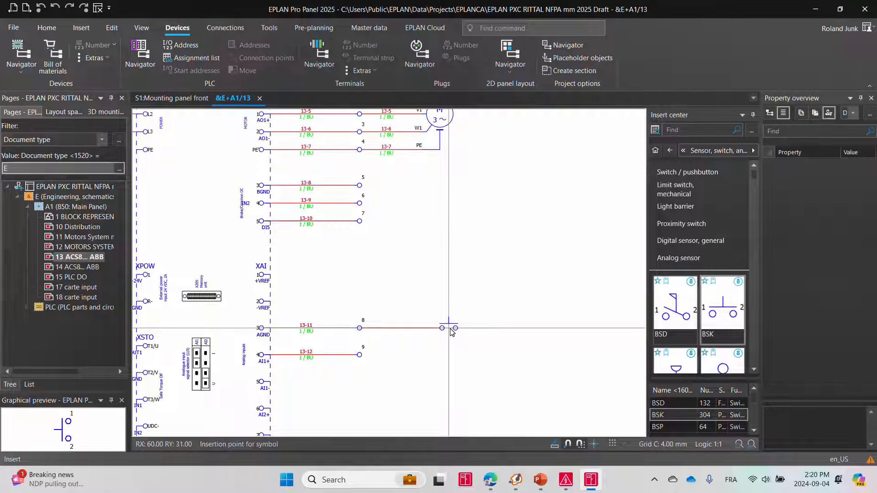
left_click(451, 331)
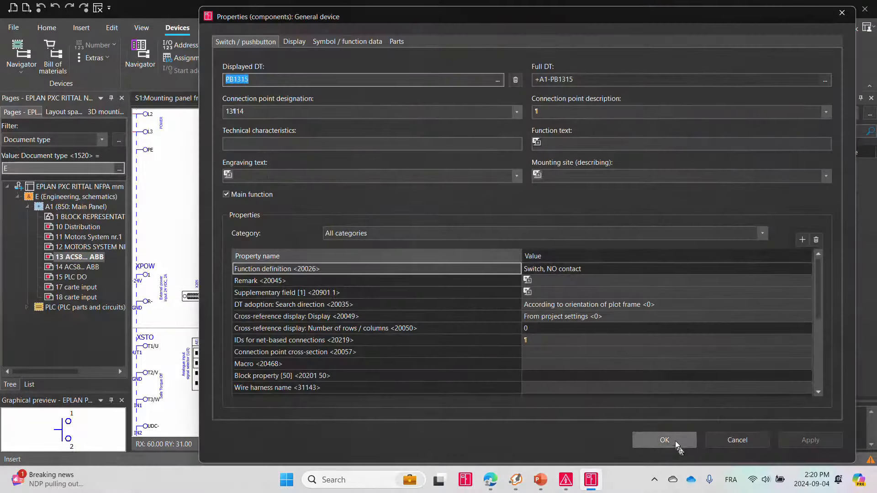
left_click(675, 440)
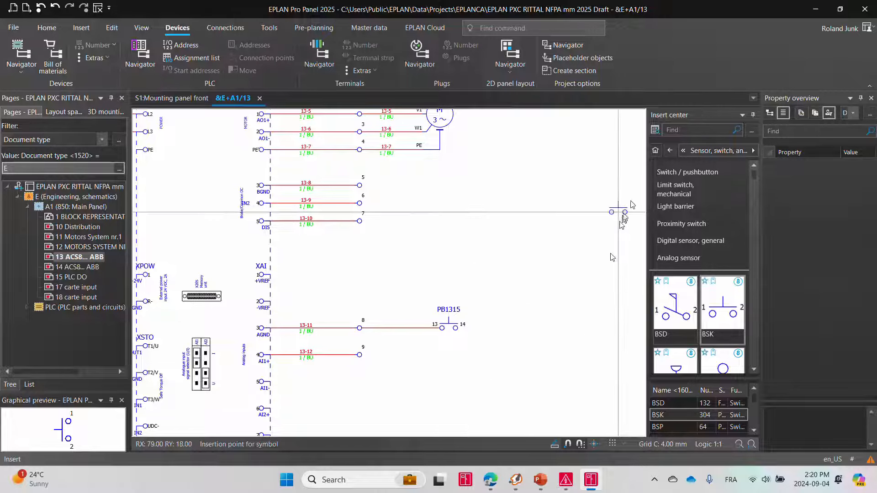
- Insert X terminal symbols from the NFPA_symbol library at the ends of the three connections 13-8, 13-9 and 13-10
left_click(656, 151)
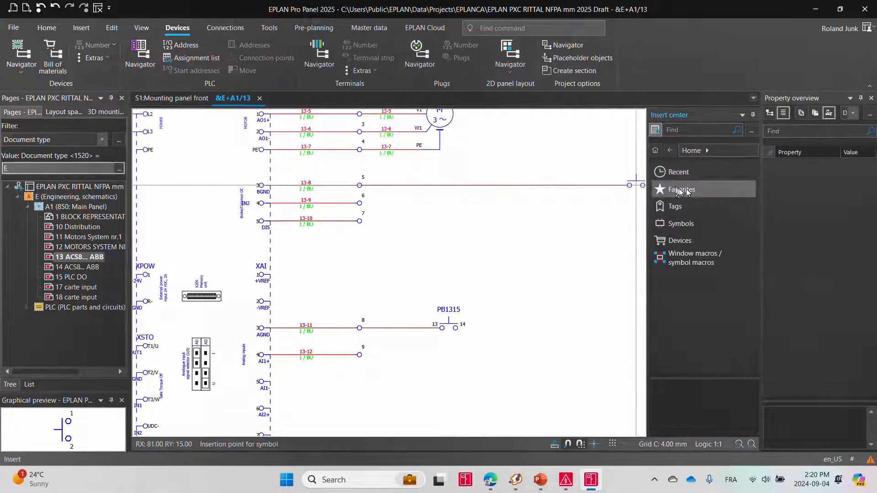
left_click(683, 222)
left_click(683, 189)
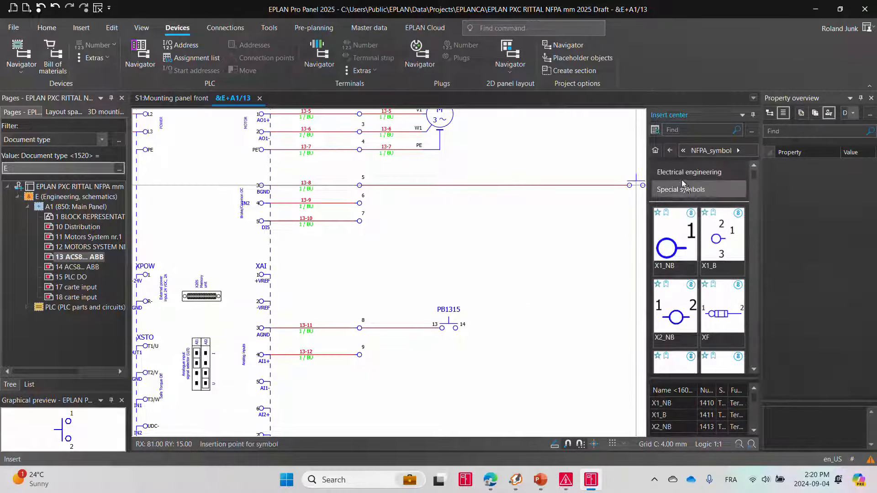
scroll(675, 312, "down", 3)
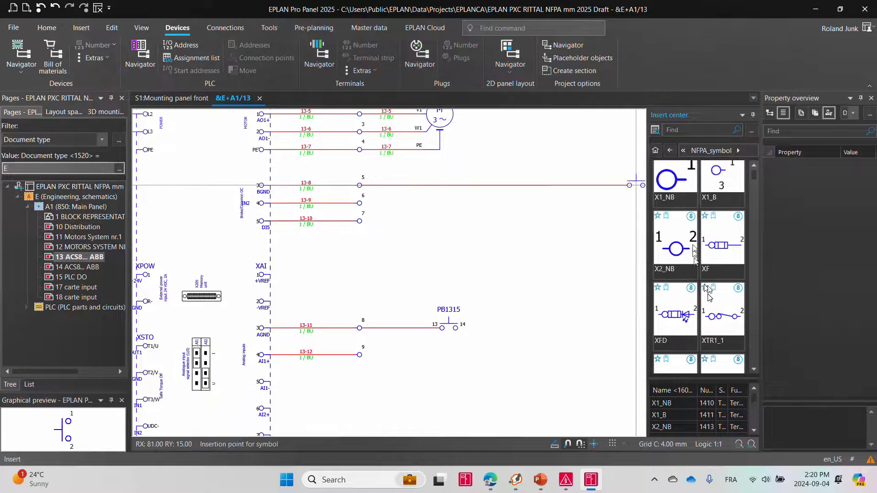
scroll(705, 273, "down", 2)
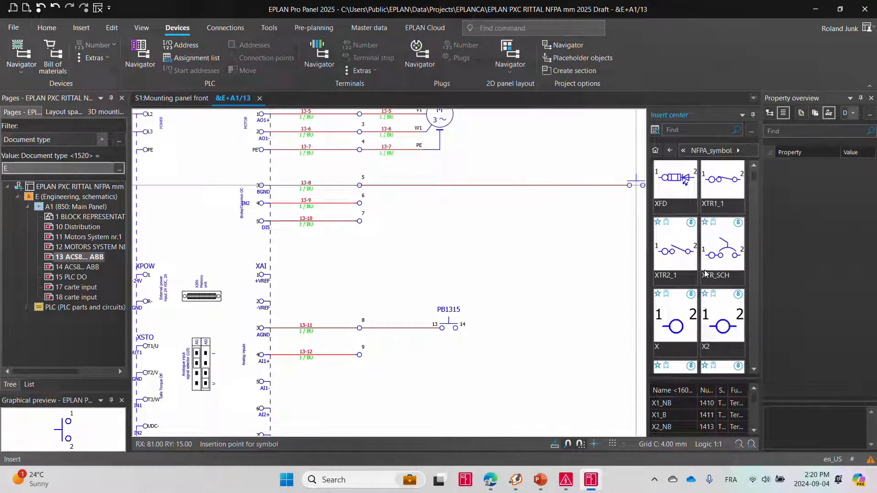
left_click(685, 321)
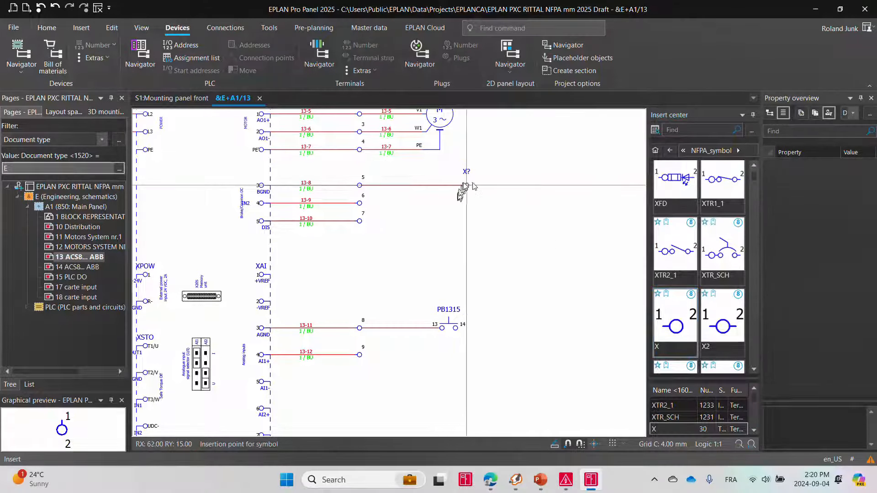
left_click_drag(475, 185, 476, 260)
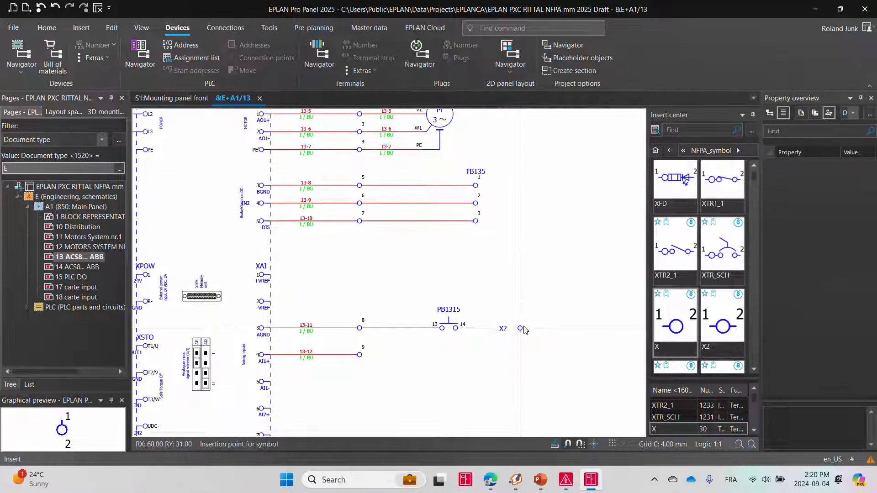
- Place another X terminal after the new pushbutton and assign it to terminal strip TB135 as designation 4
left_click(524, 330)
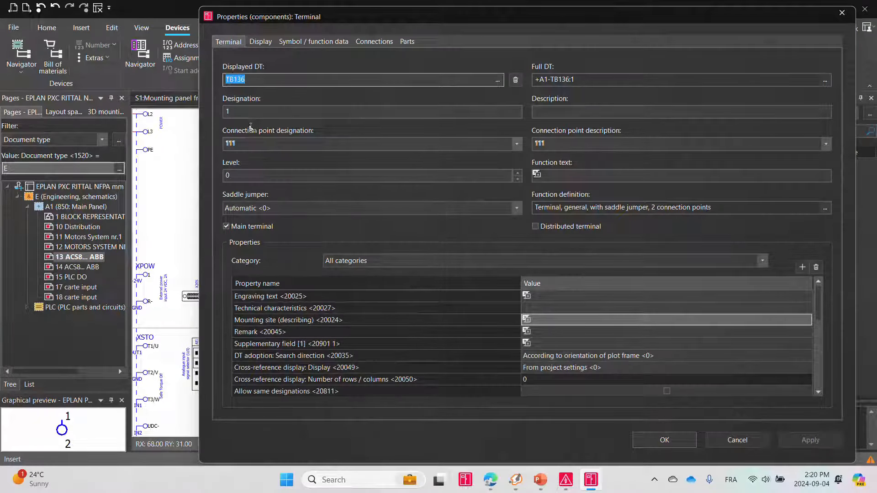
left_click(500, 82)
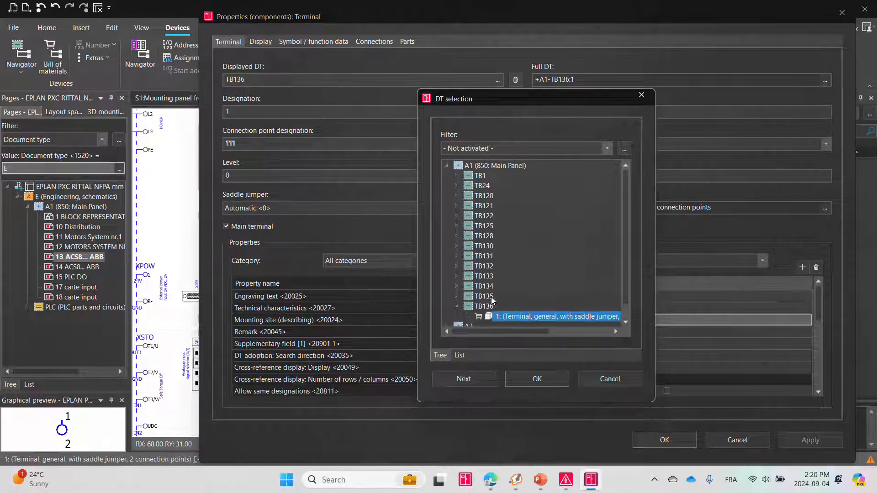
double_click(488, 296)
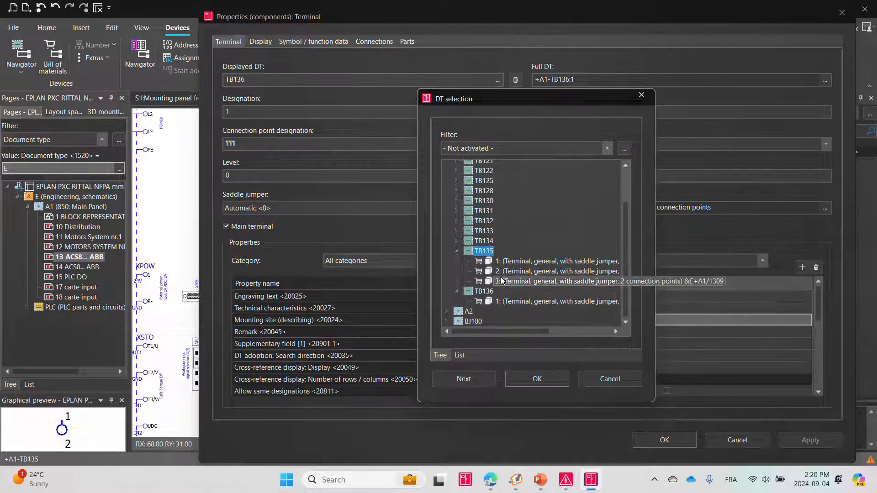
left_click(509, 281)
left_click(463, 379)
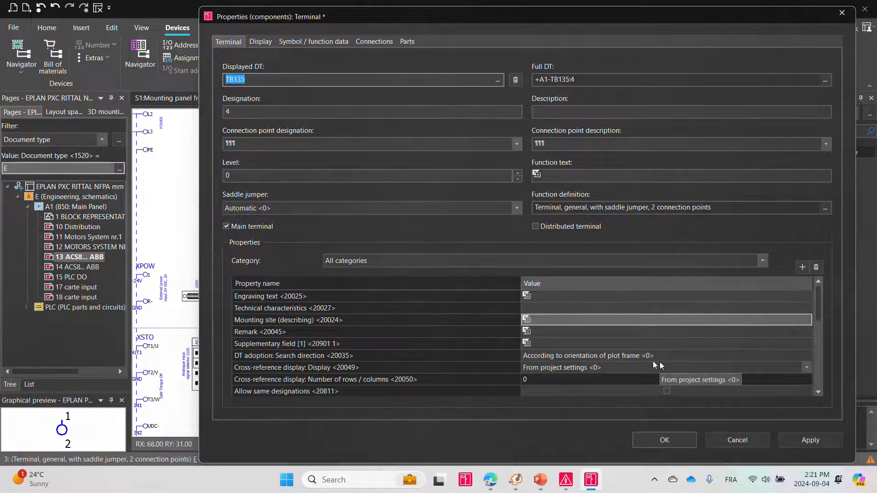
left_click(677, 441)
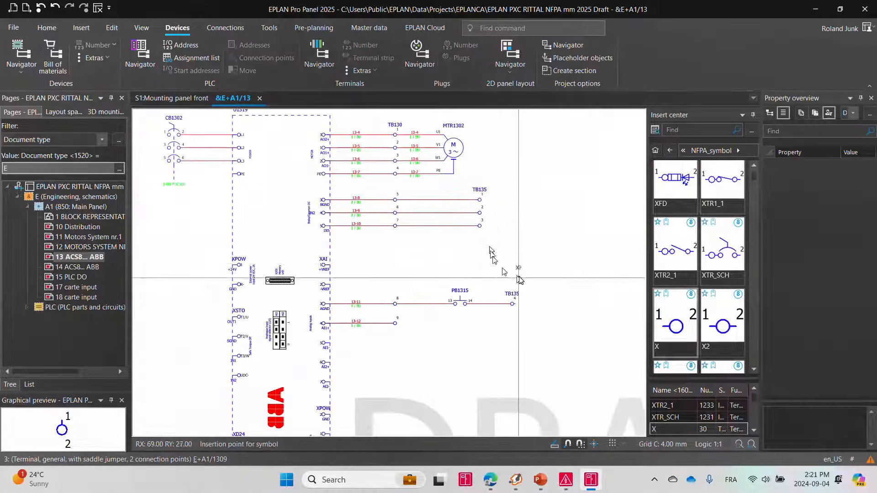
key("Escape")
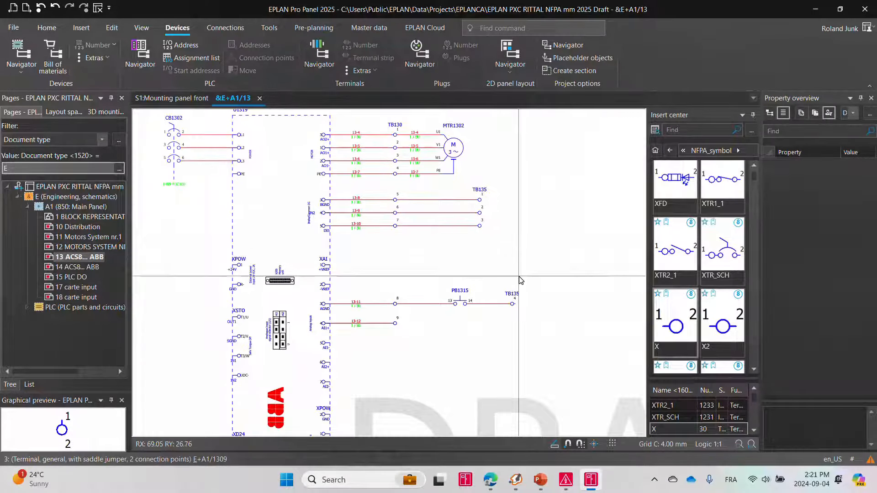
- Open the device tag selection for the new pushbutton on connection 13-11 and check the unplaced contacts of PB1017
left_click(475, 302)
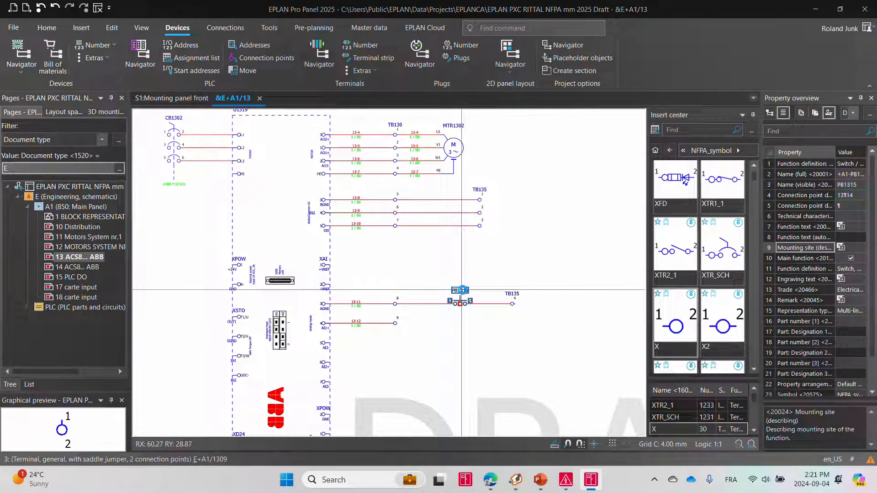
double_click(461, 290)
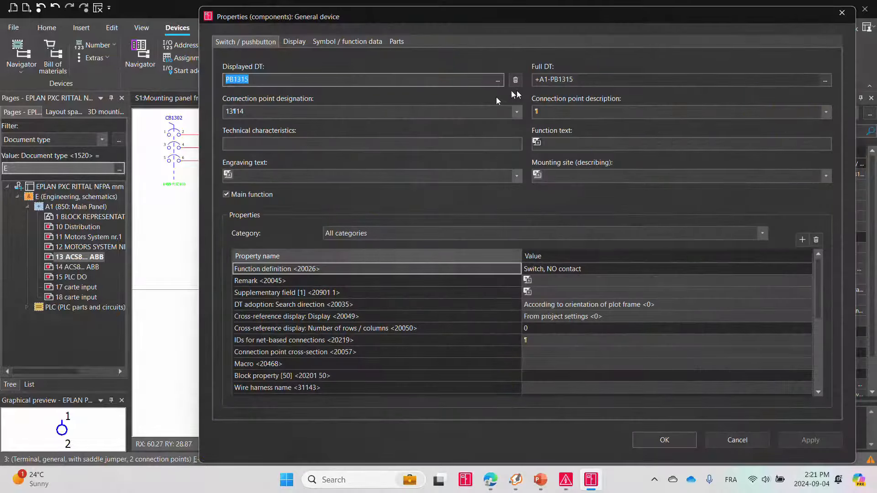
left_click(493, 80)
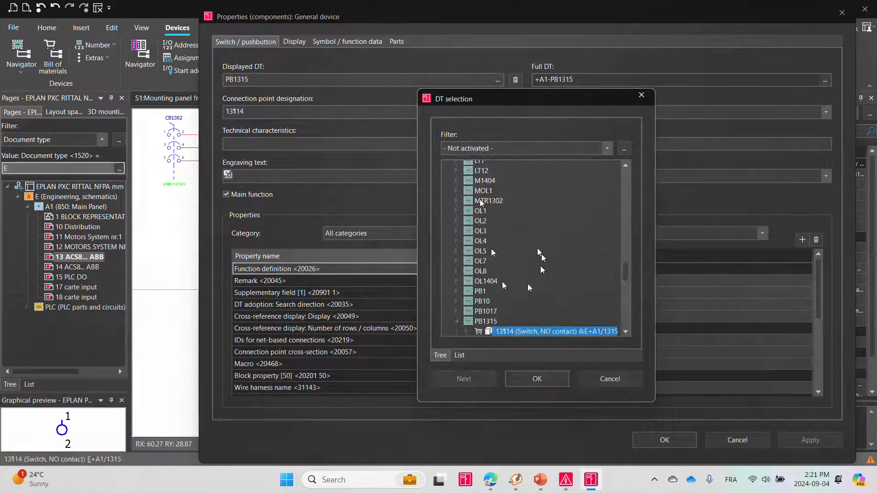
double_click(486, 311)
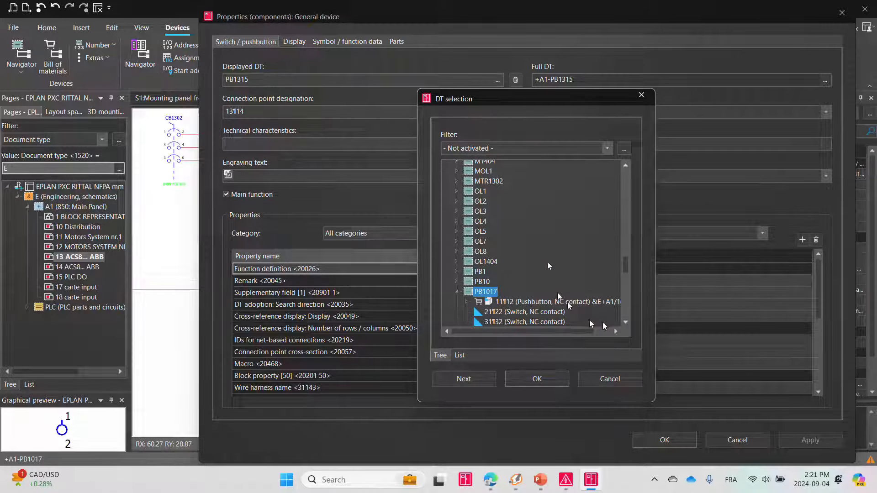
left_click(549, 321)
scroll(560, 289, "down", 5)
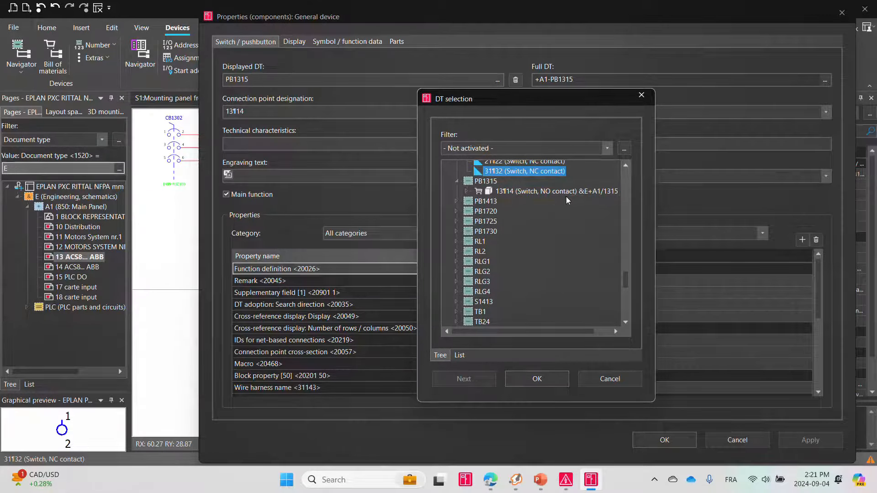
scroll(535, 176, "up", 5)
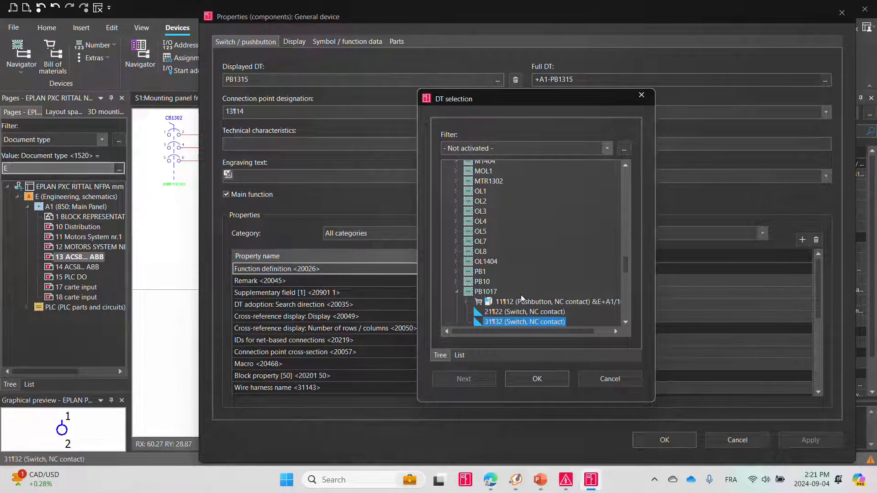
- Assign the pushbutton to the unplaced 3-4 NO auxiliary contact of PB1 and accept the different function category
left_click(458, 283)
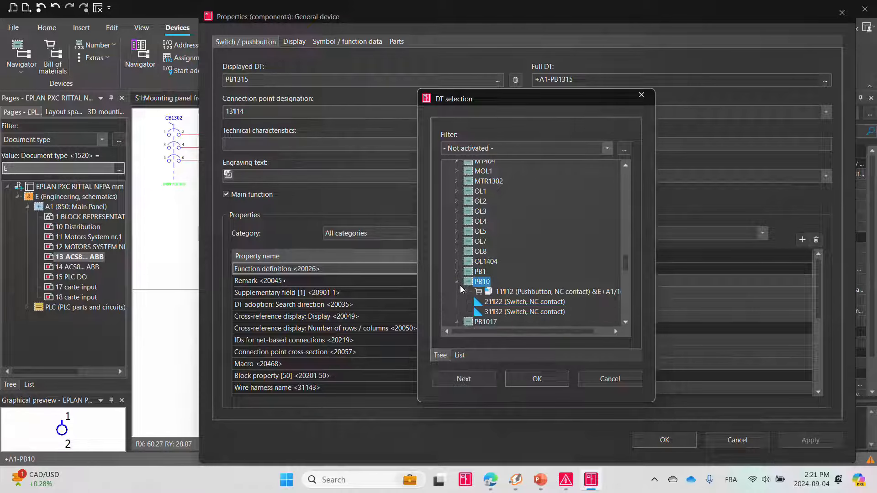
left_click(457, 271)
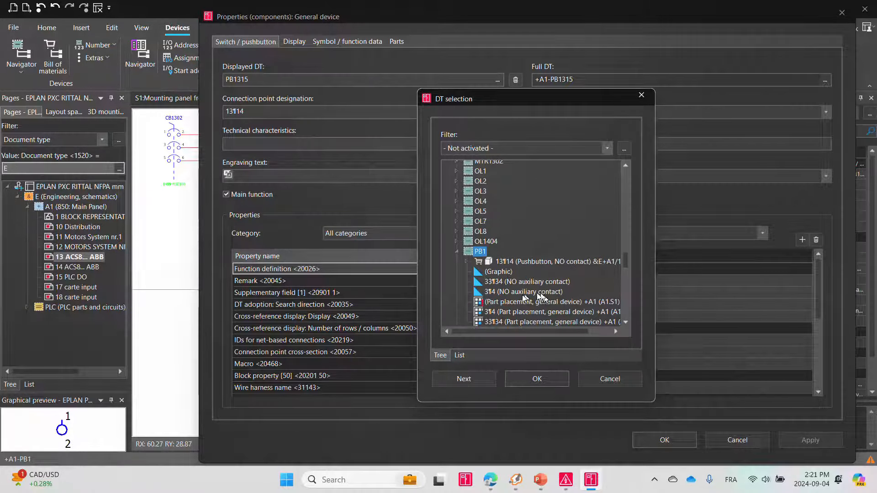
left_click(535, 293)
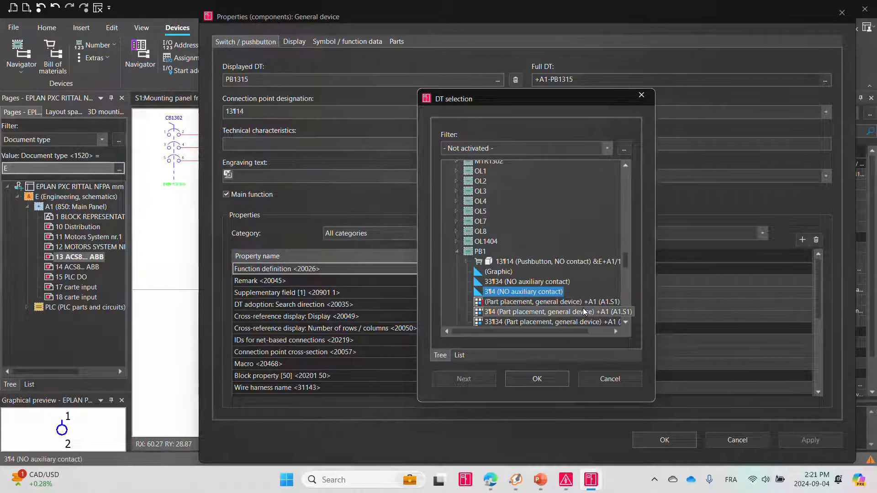
left_click(540, 377)
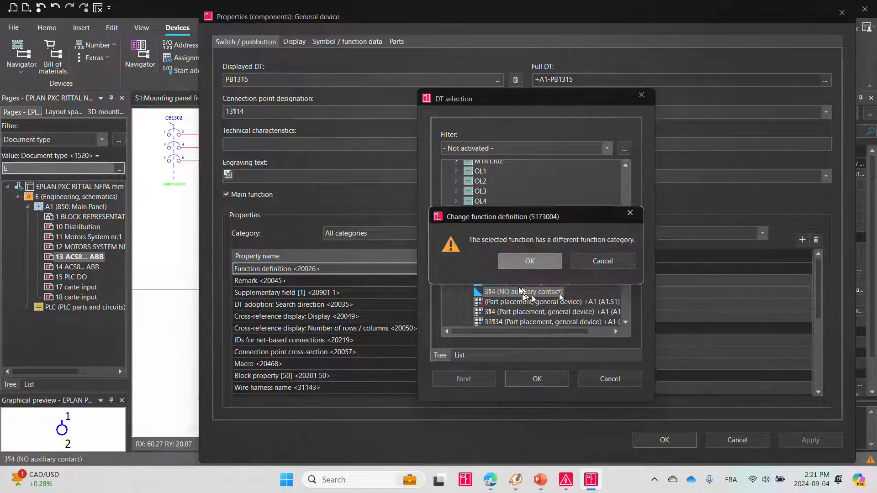
left_click(524, 260)
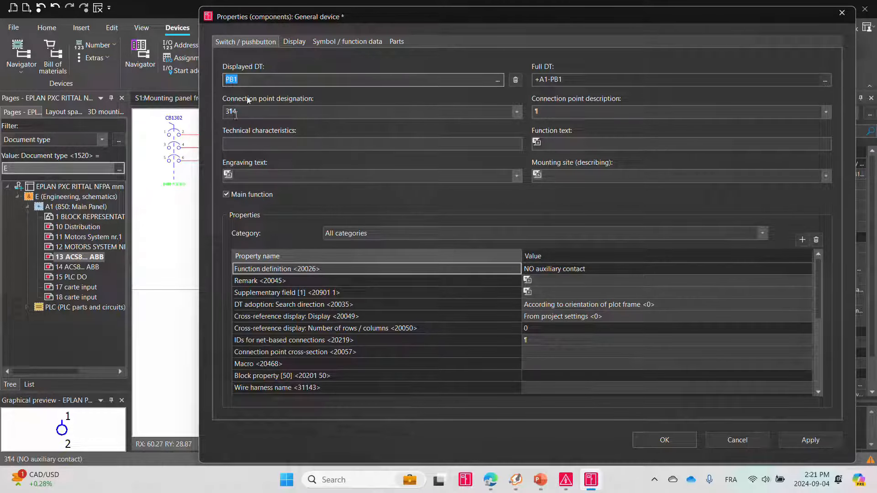
left_click(680, 441)
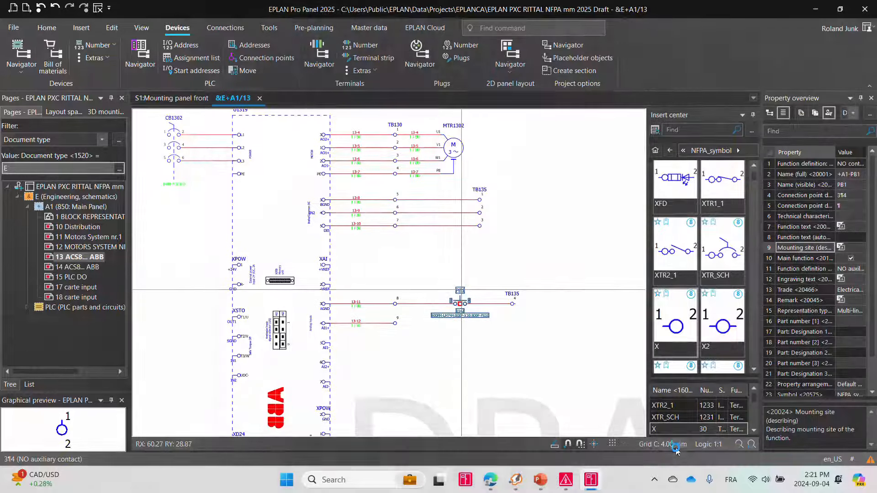
- Follow the PB1 contact's cross-reference to the main pushbutton on page 11 and back, and view the contact's properties
scroll(452, 356, "up", 3)
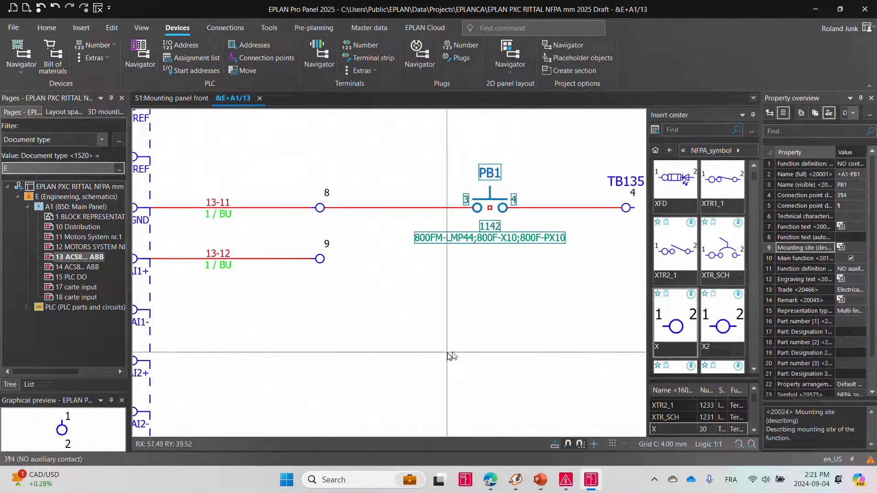
double_click(497, 228)
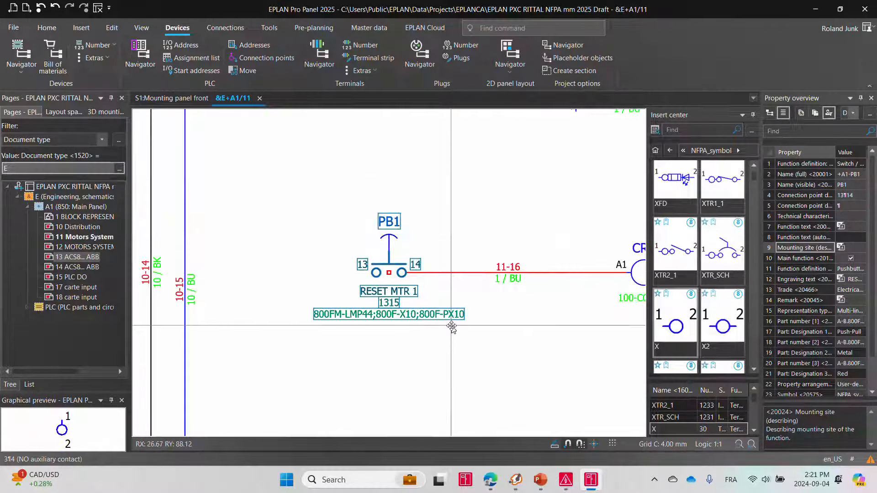
double_click(389, 305)
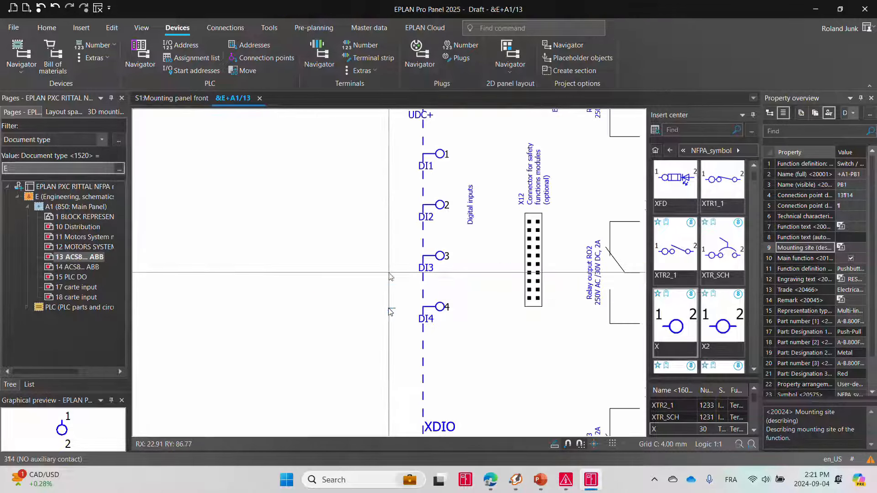
scroll(459, 272, "down", 2)
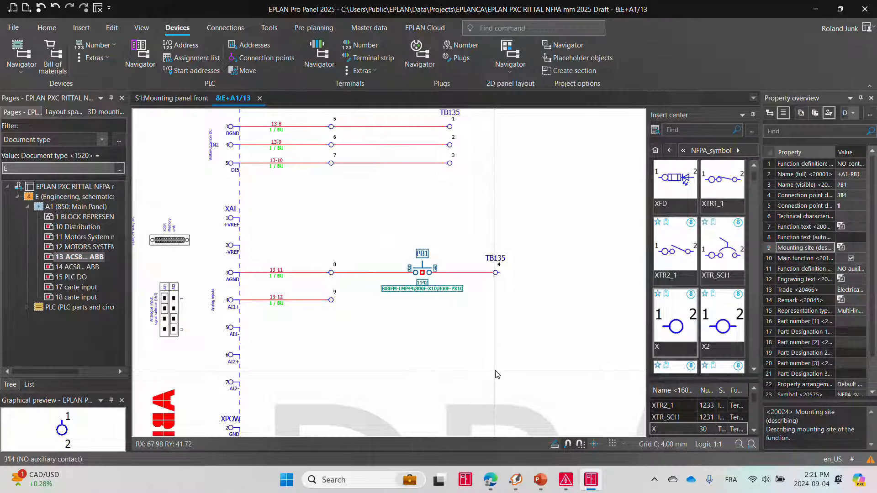
double_click(422, 254)
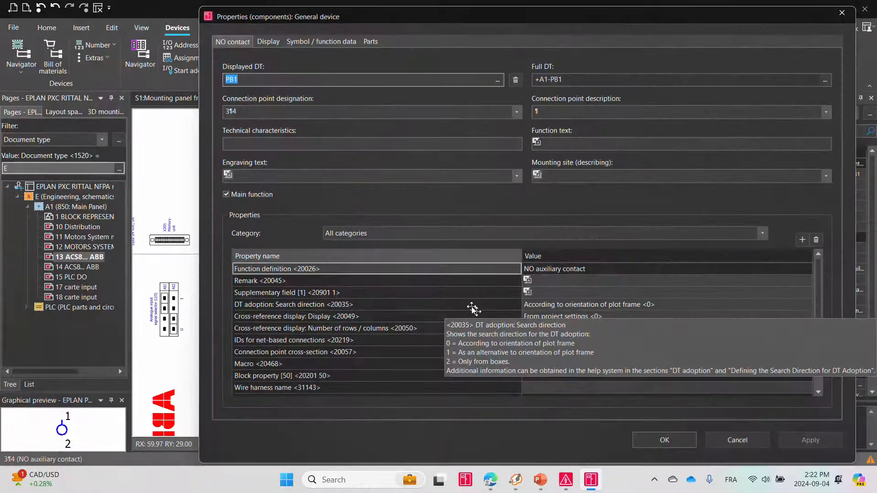
key("Escape")
- Show the device navigator and synchronize it with the PB1 contact placed on page 13
left_click(27, 63)
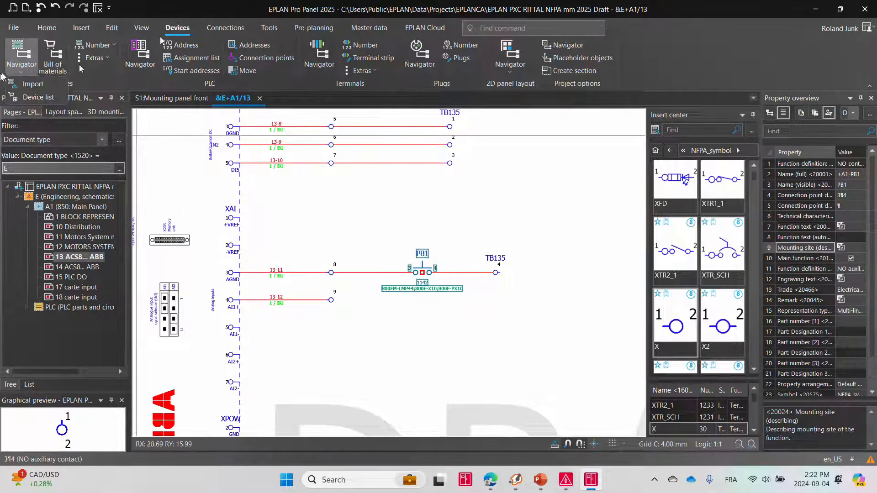
left_click(20, 54)
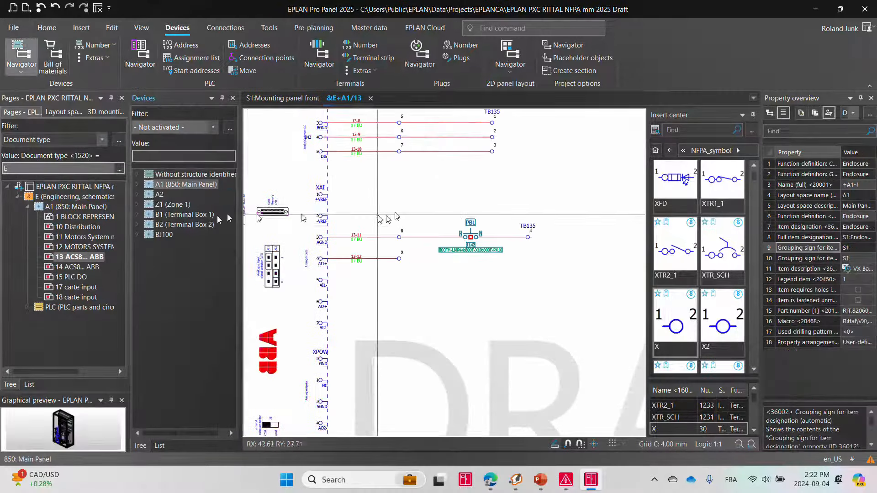
right_click(470, 236)
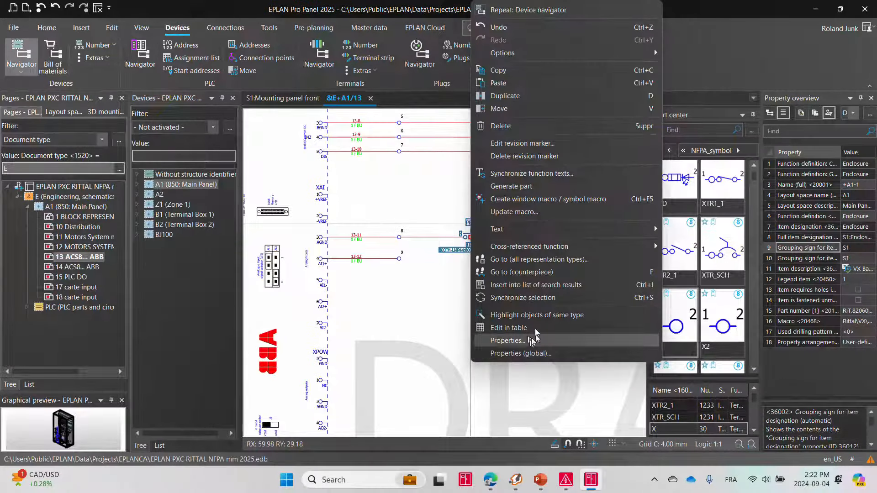
left_click(483, 297)
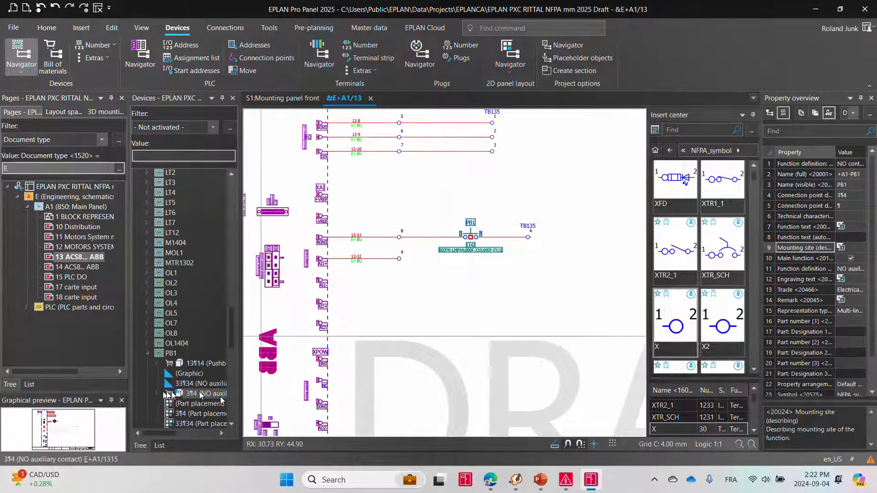
- Examine the contacts and part placements of PB1 in the device navigator, including its list view, and close the navigator
left_click(232, 421)
left_click(233, 422)
left_click(232, 422)
left_click(232, 421)
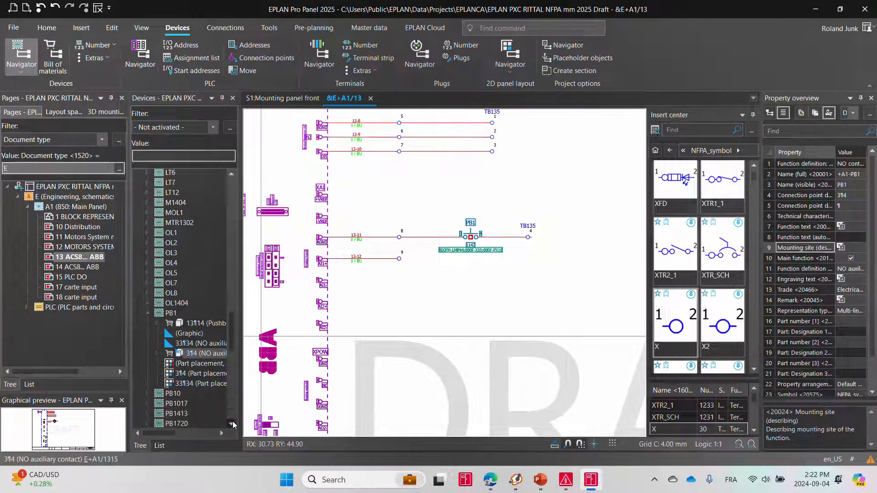
left_click(232, 422)
left_click(202, 342)
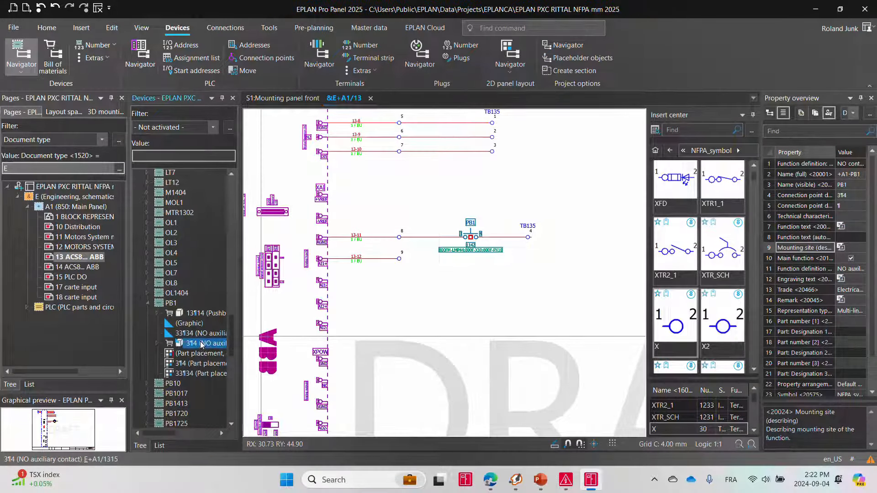
left_click(200, 314)
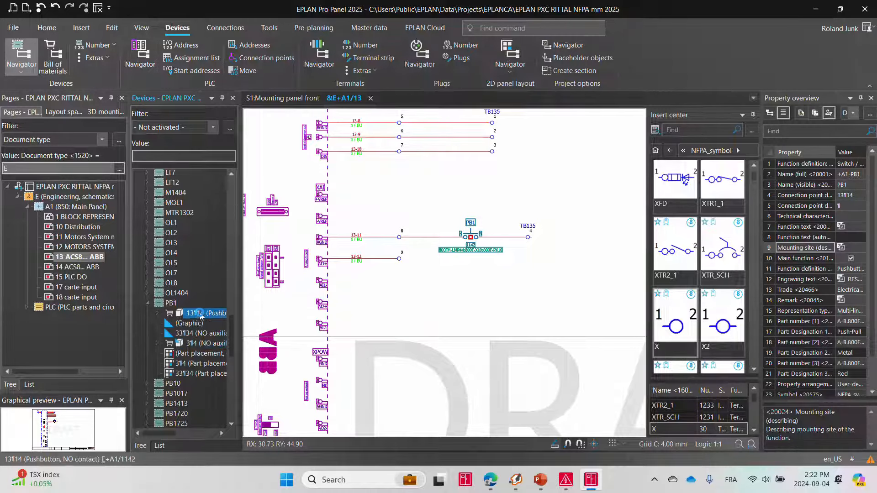
left_click(184, 354)
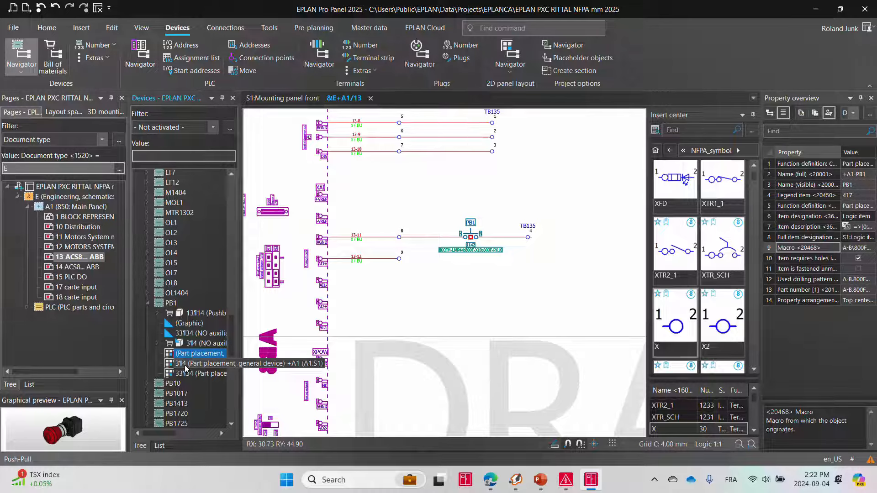
left_click(185, 367)
left_click(188, 375)
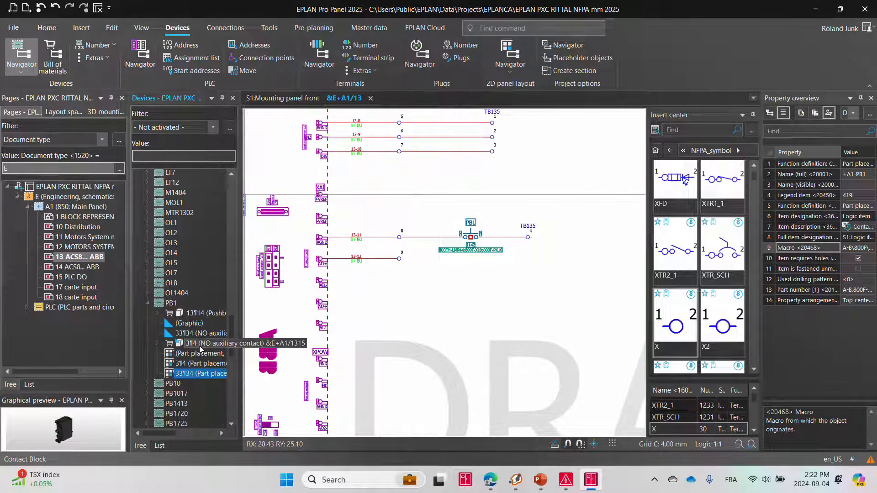
left_click(158, 444)
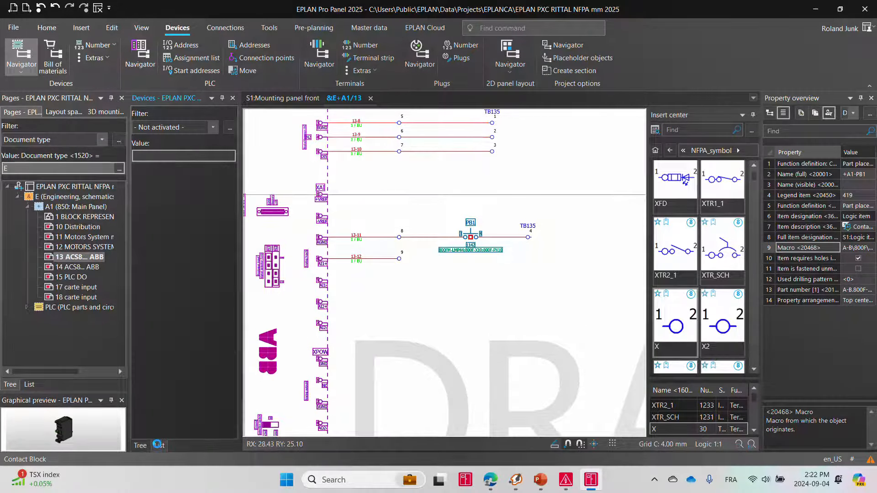
left_click(140, 446)
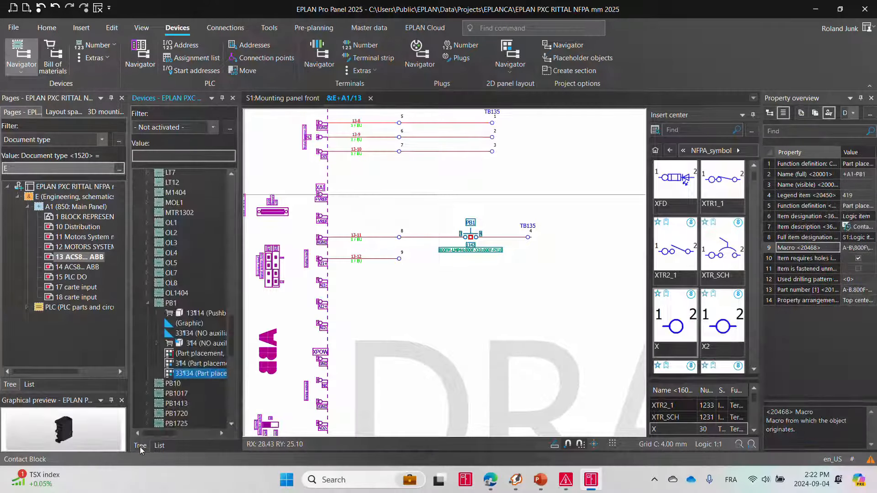
left_click(233, 98)
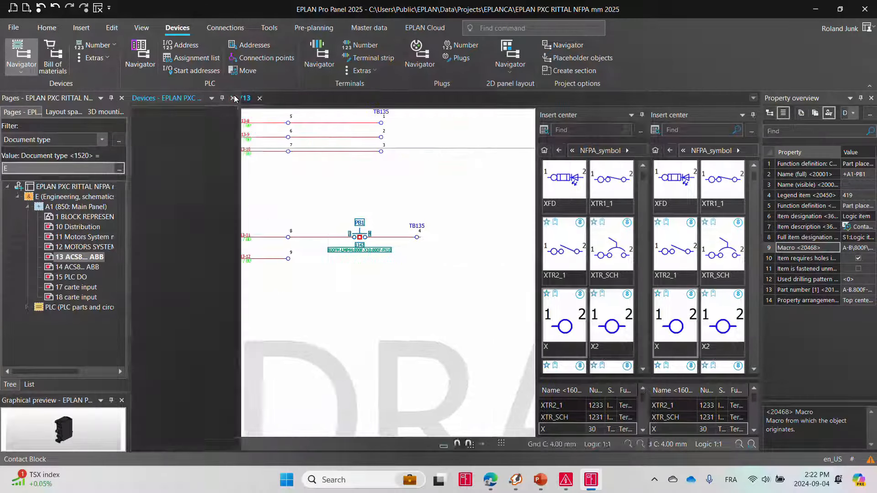
- Place connection definition points for the selected project with the Signal per page settings and designate the connections, accepting the previewed numbers
left_click(224, 28)
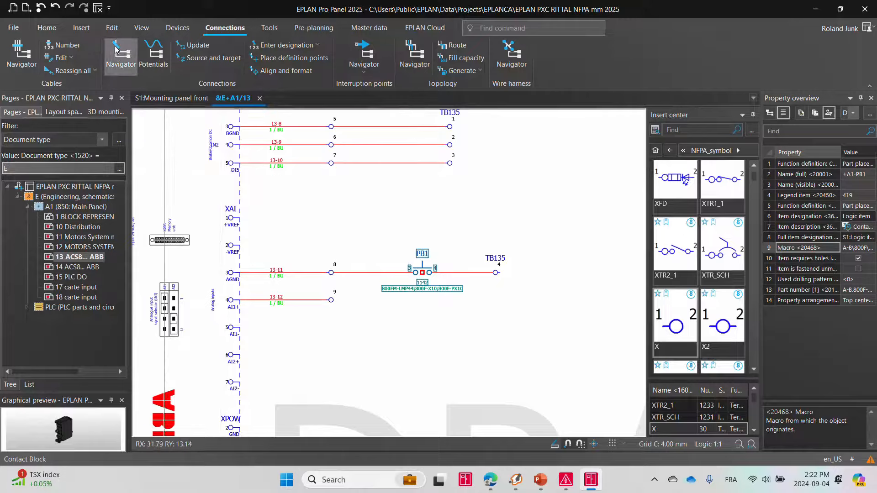
left_click(75, 187)
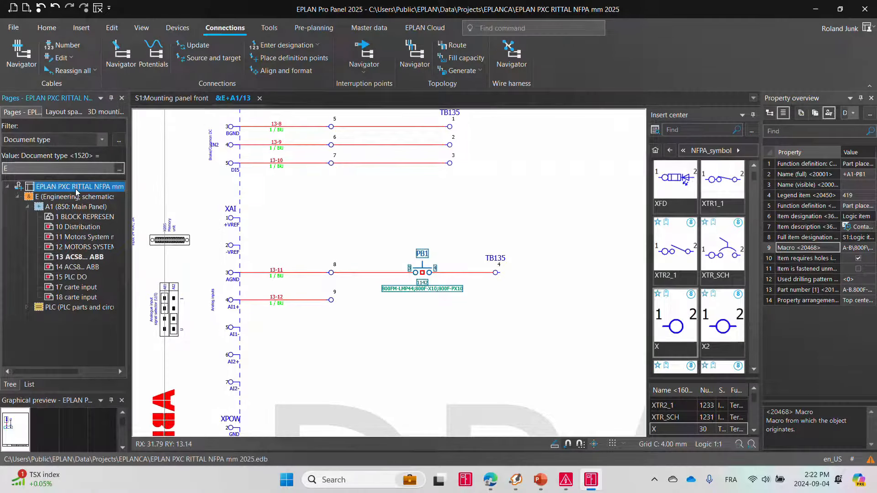
left_click(289, 61)
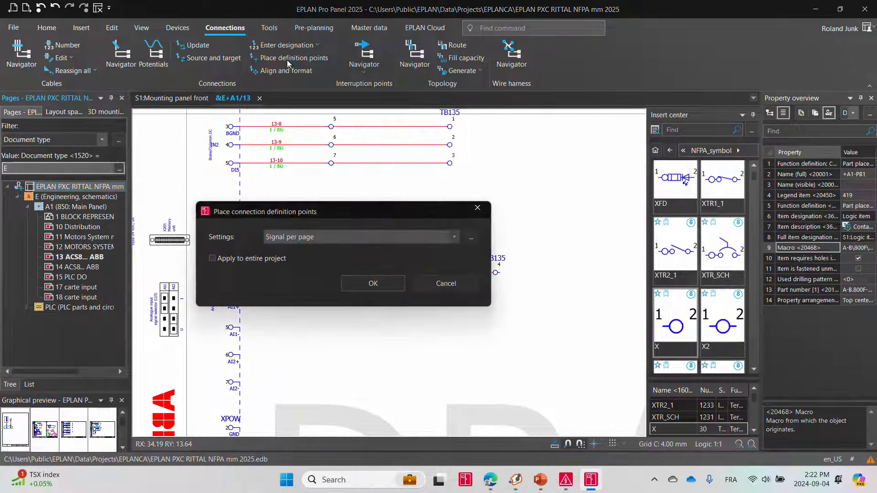
key("Return")
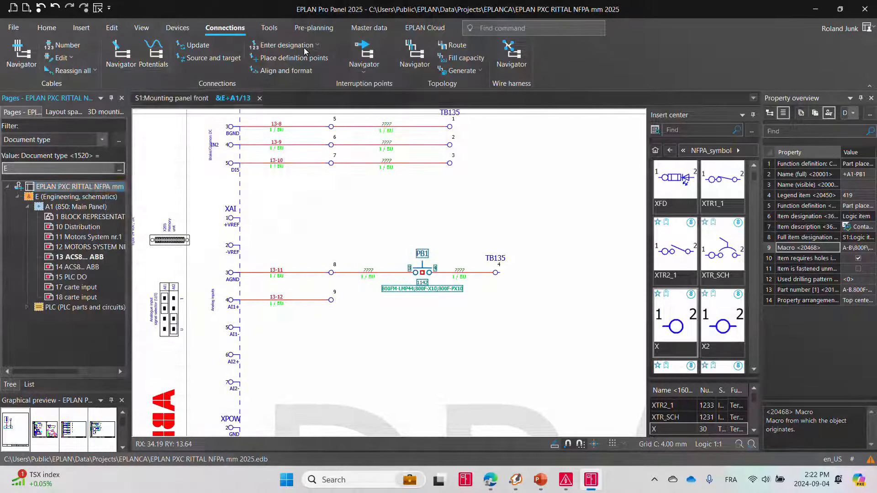
left_click(303, 47)
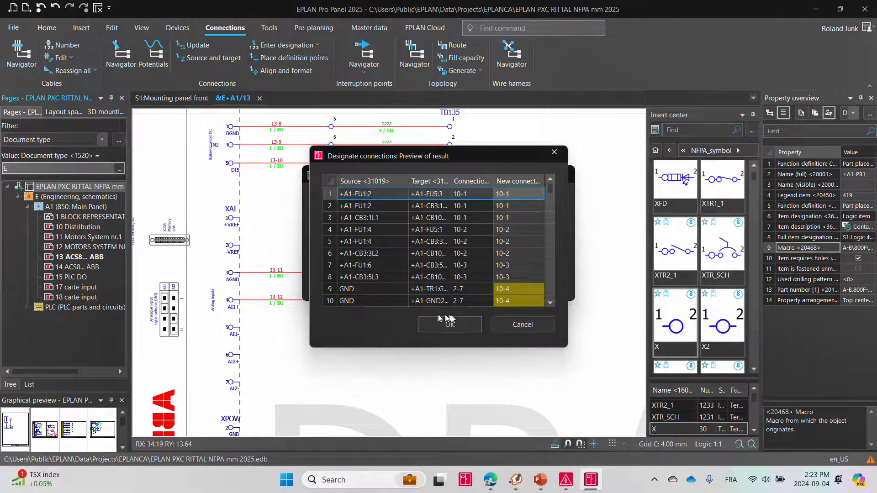
left_click(450, 323)
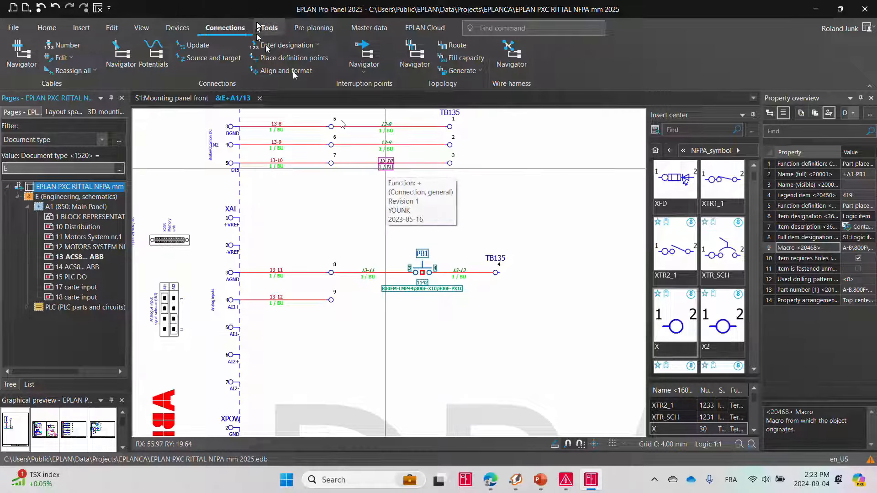
- Show the connections navigator, dock it below the drawing, look through the wire list's sources, targets, colors and cross-sections, and close it
left_click(120, 54)
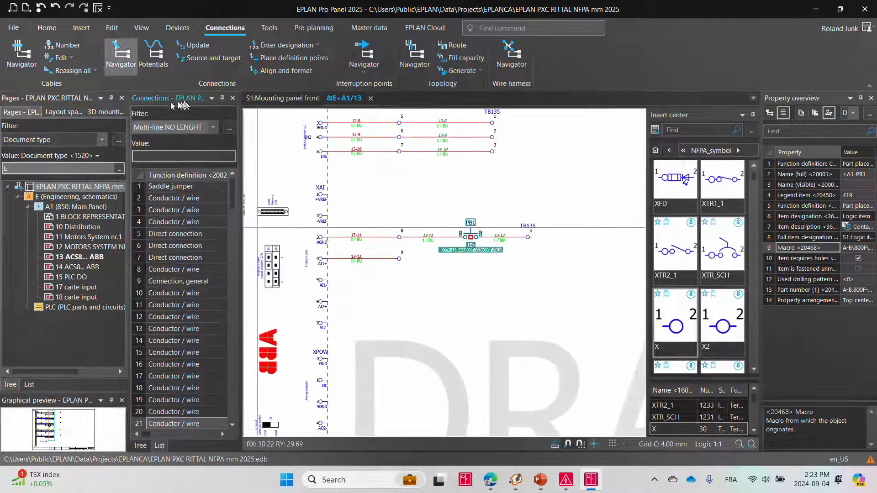
left_click_drag(159, 99, 438, 435)
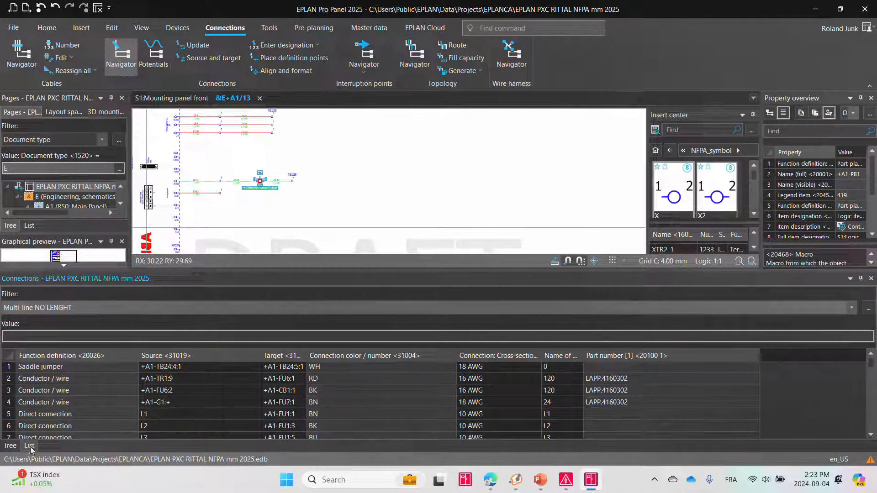
scroll(140, 416, "down", 18)
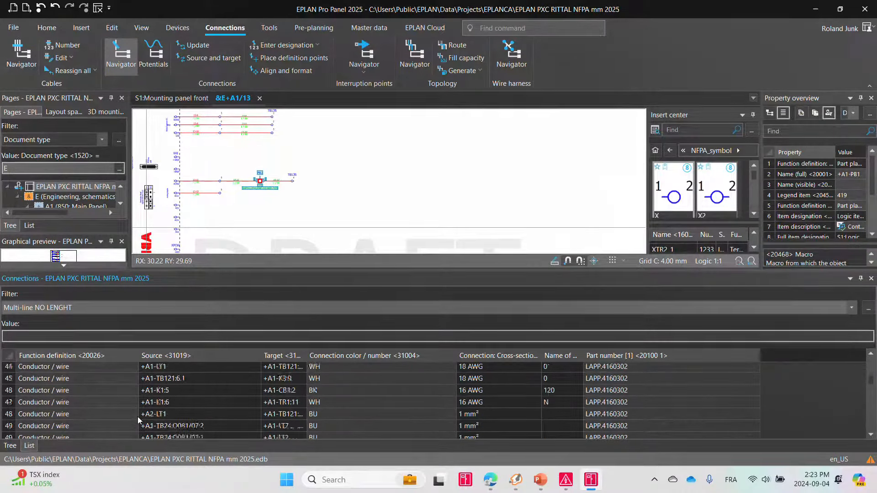
scroll(141, 414, "down", 17)
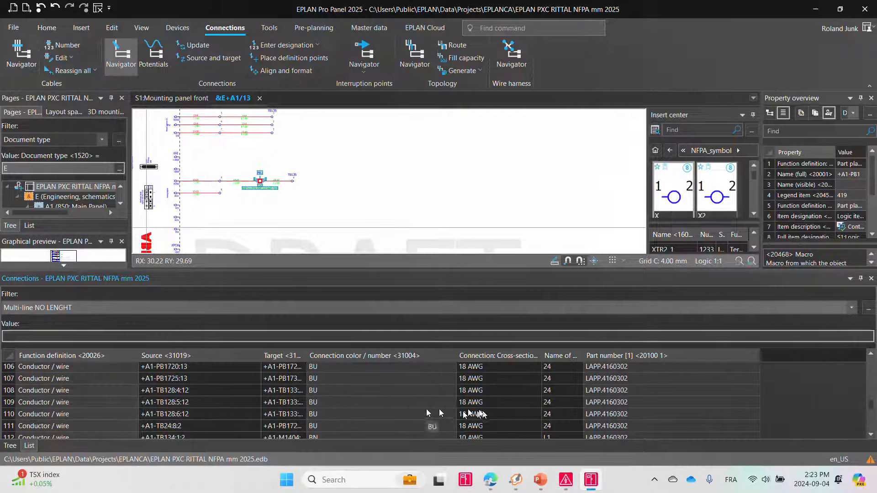
scroll(530, 410, "down", 10)
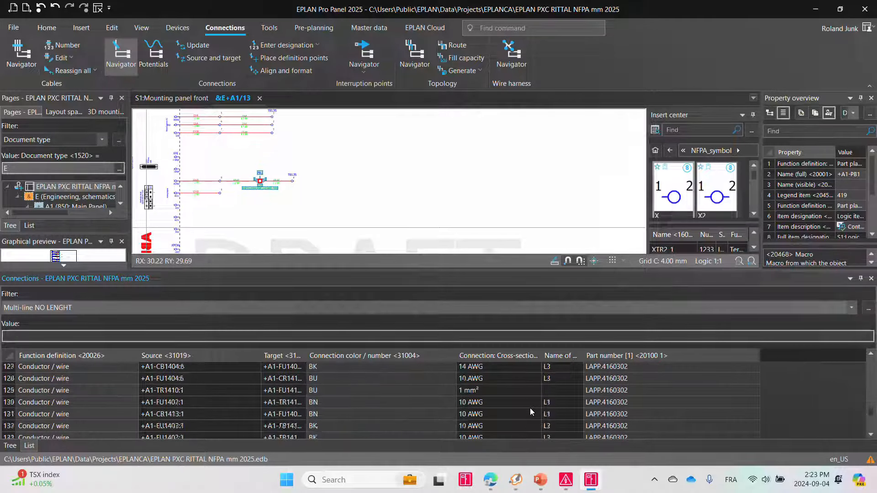
scroll(358, 405, "down", 5)
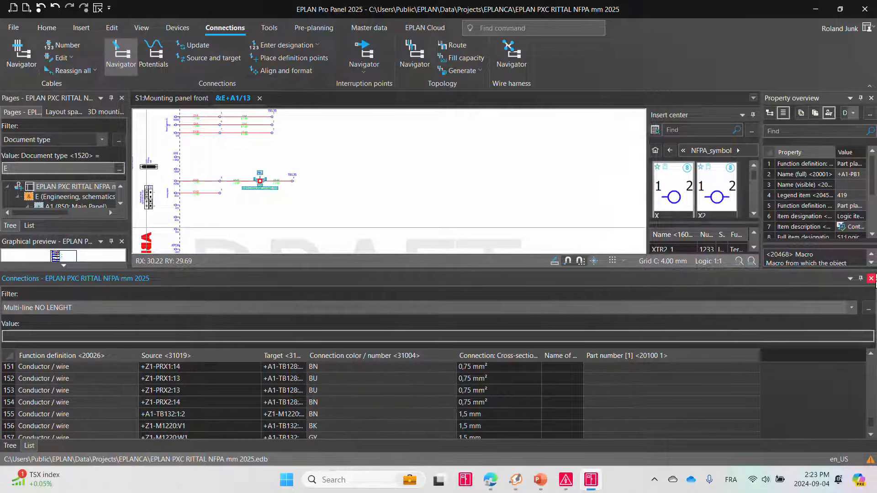
left_click(871, 279)
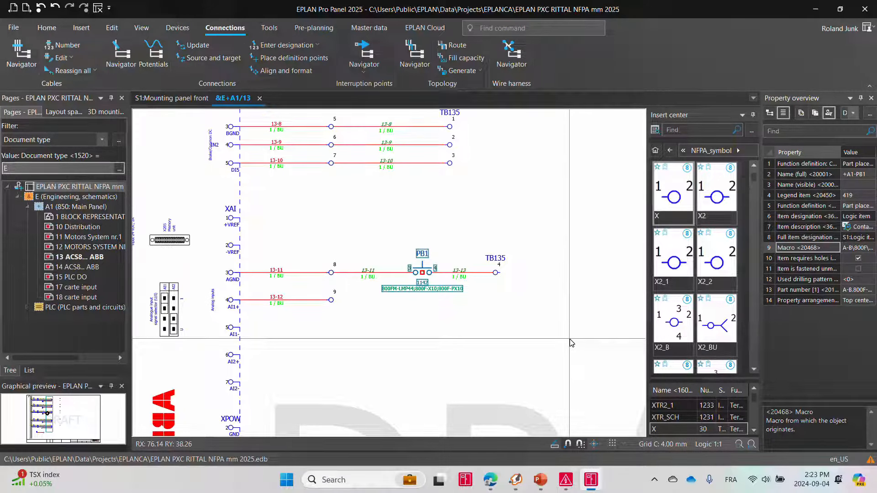
- View the ribbon customization settings with their available commands and main tabs, and leave them without changes
right_click(635, 62)
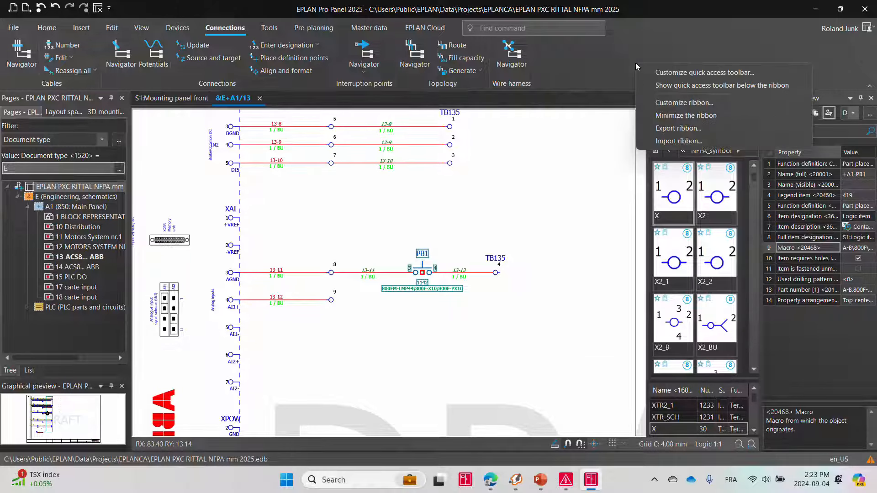
left_click(667, 103)
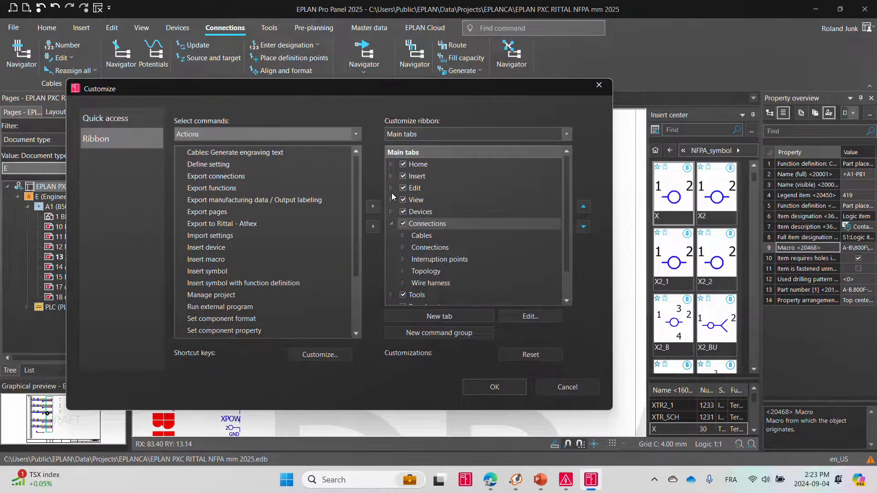
left_click(568, 387)
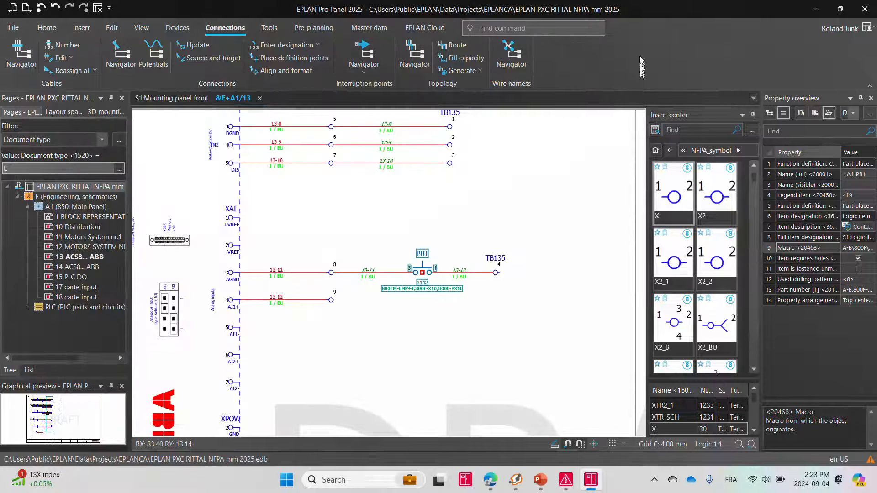
- Add the Export labeling command to the quick access toolbar, after Previous page
right_click(643, 55)
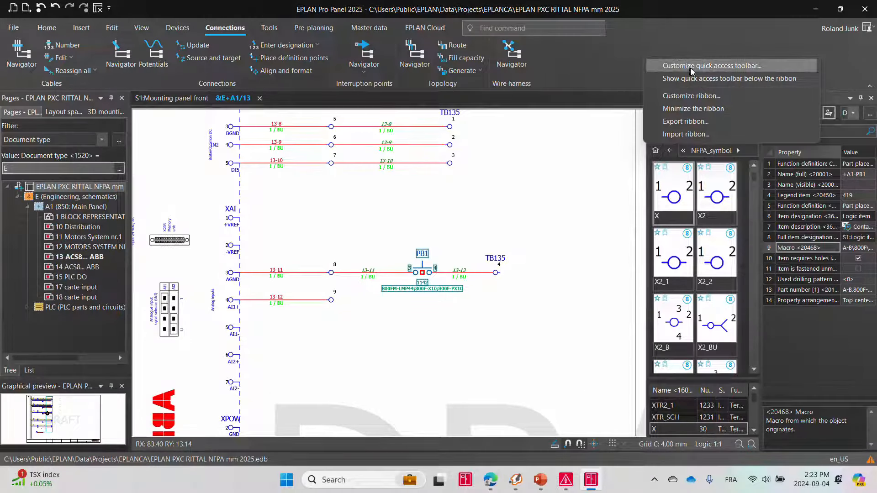
left_click(716, 66)
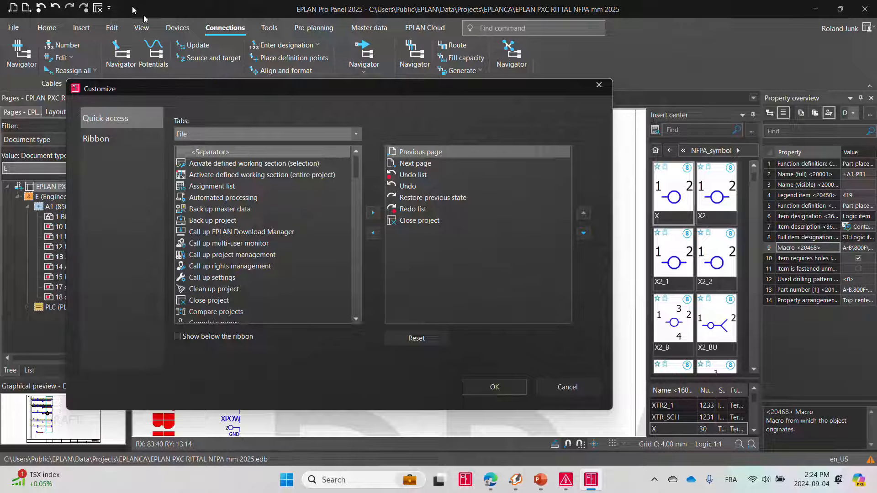
left_click(256, 254)
scroll(241, 269, "down", 1)
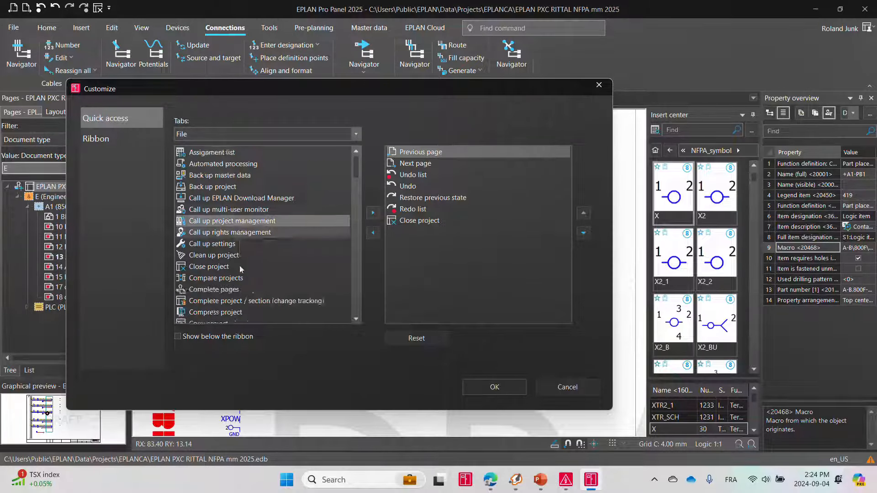
scroll(241, 269, "down", 9)
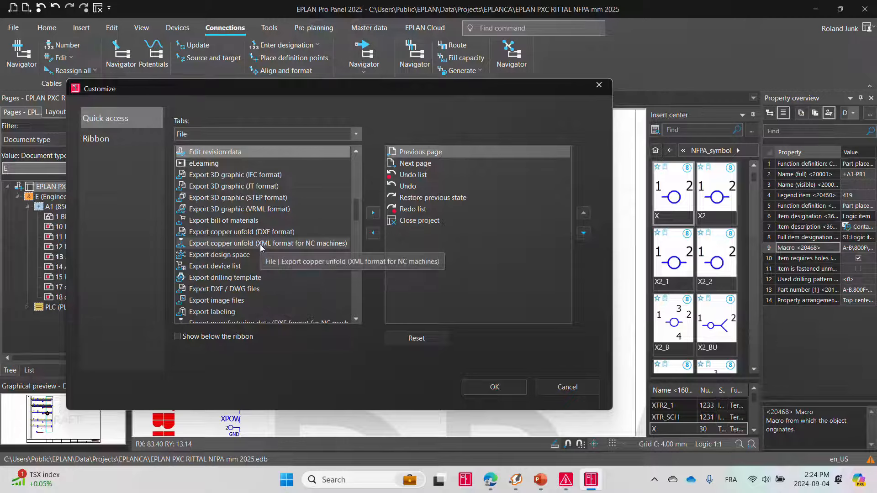
left_click(262, 312)
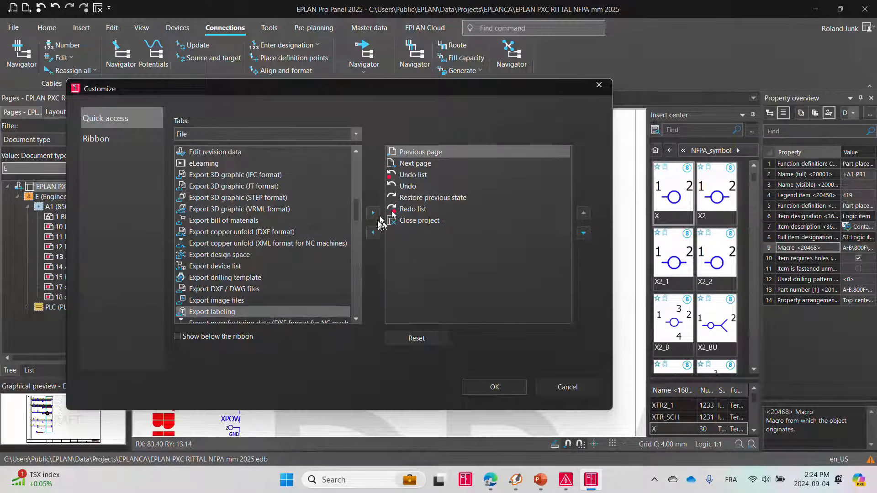
left_click(373, 213)
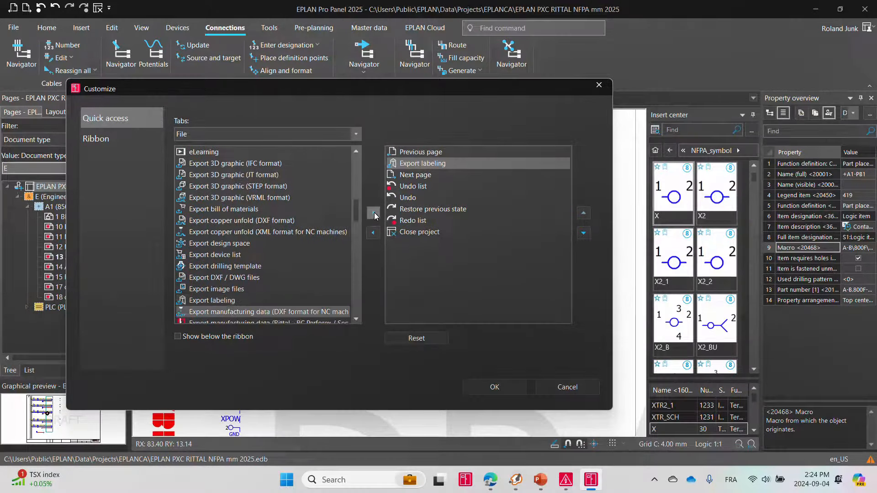
left_click(490, 387)
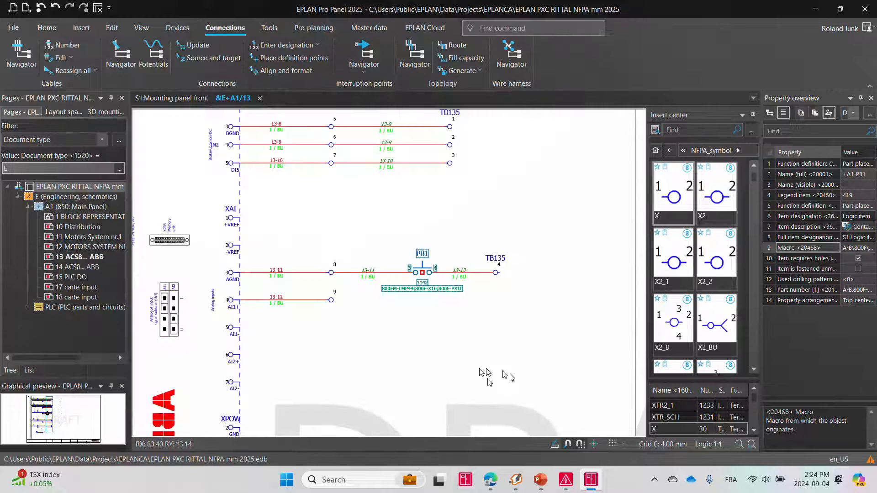
- Export labeling for the entire project with the SD_Summarized parts list EPLANCA settings and start the application with the result
left_click(74, 186)
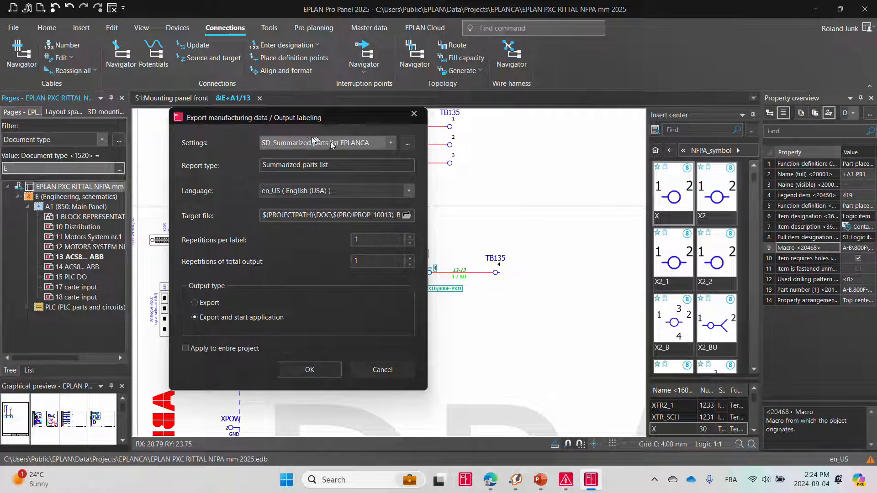
left_click(234, 347)
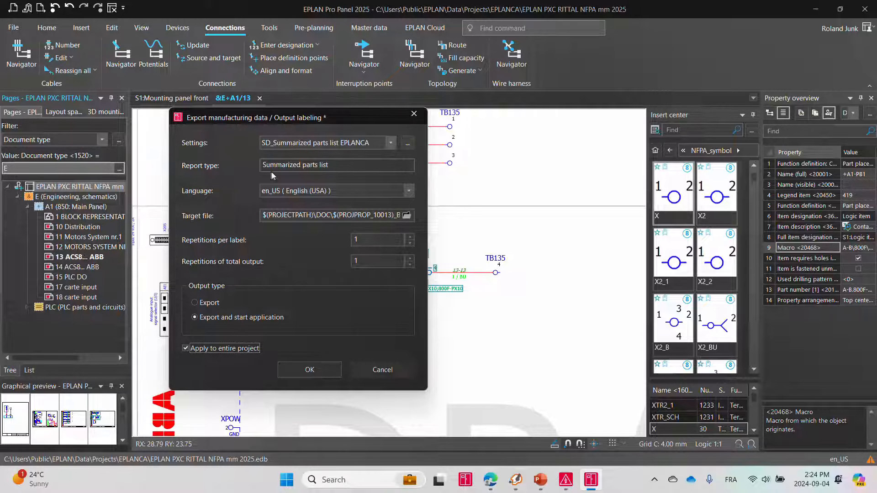
left_click(291, 371)
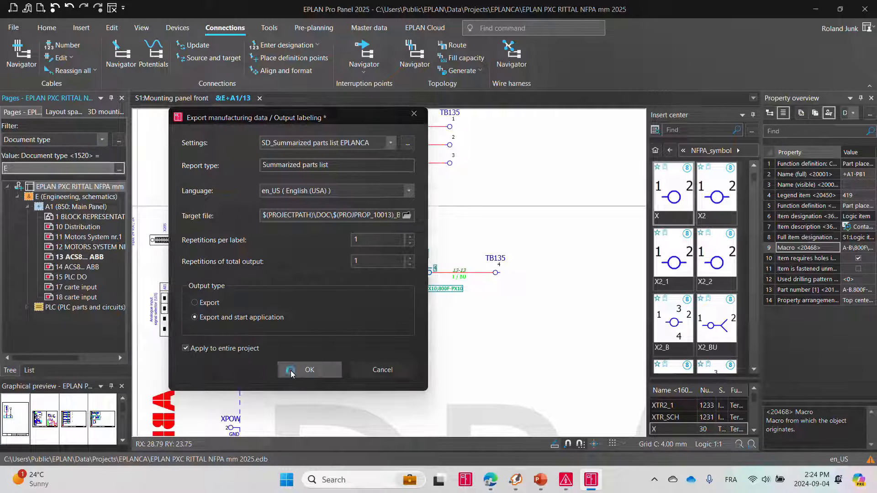
left_click(381, 257)
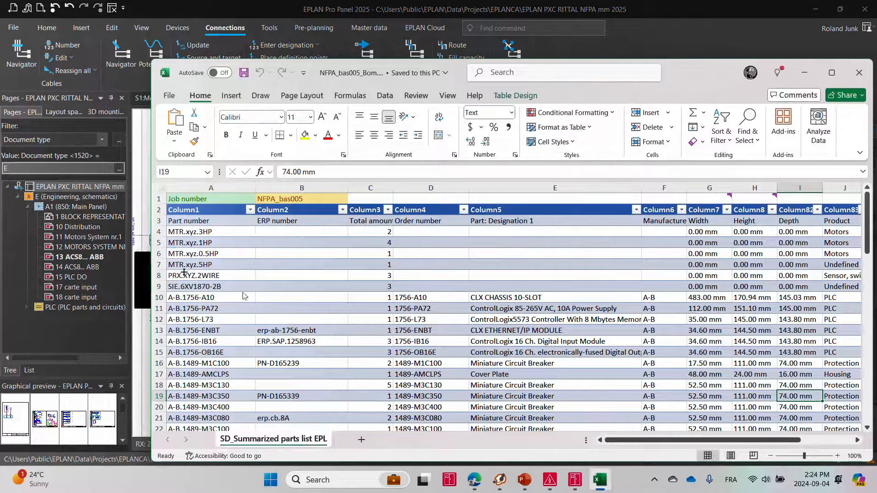
- Look through the exported summarized parts list in Excel from first to last row and close the workbook
scroll(385, 342, "down", 10)
scroll(385, 342, "down", 10)
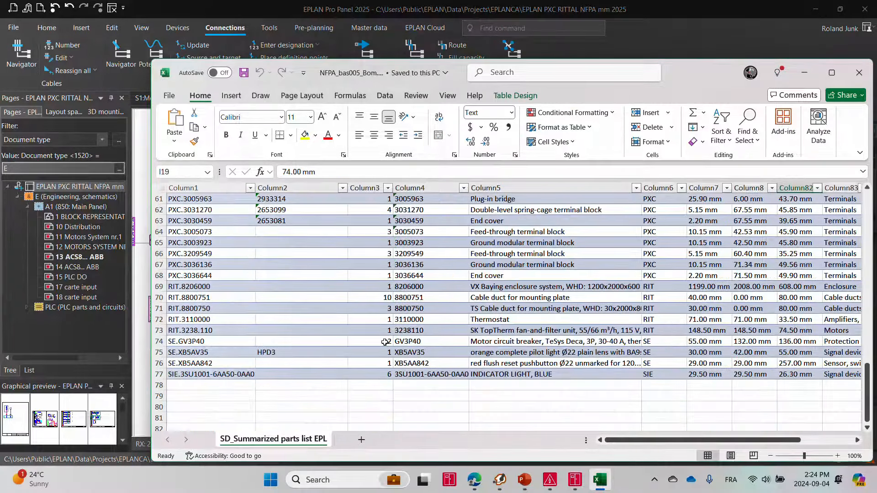
scroll(386, 342, "up", 20)
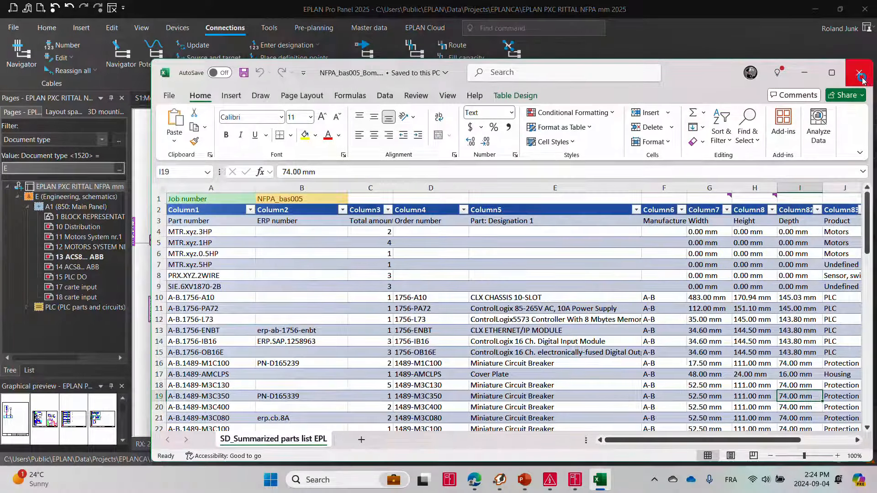
left_click(859, 75)
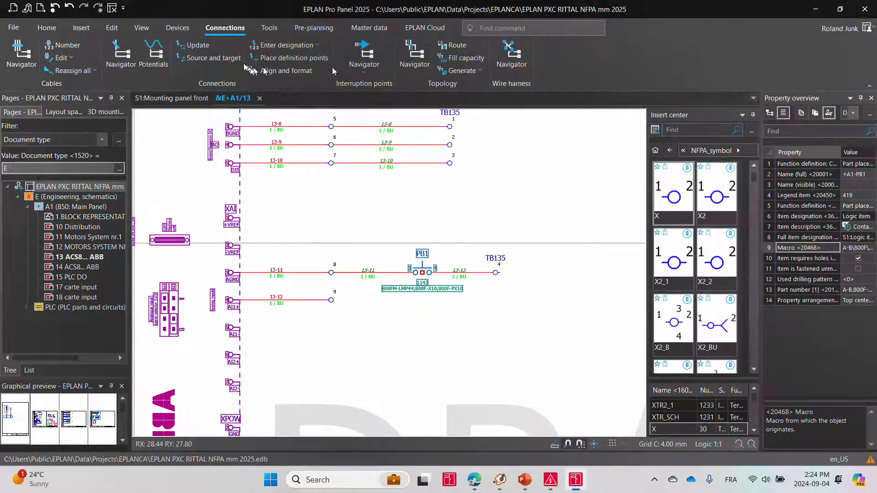
- Show the project properties and the options for opening a project, including last used projects and browsing for a file
left_click(12, 31)
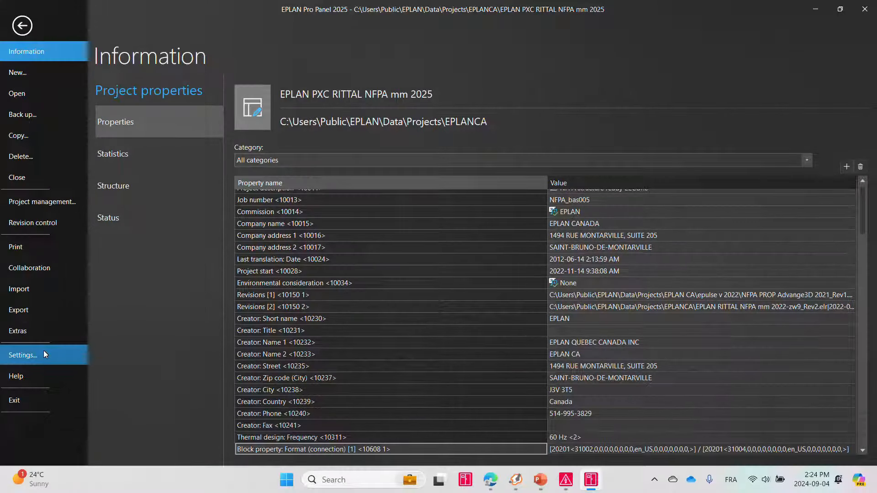
left_click(30, 95)
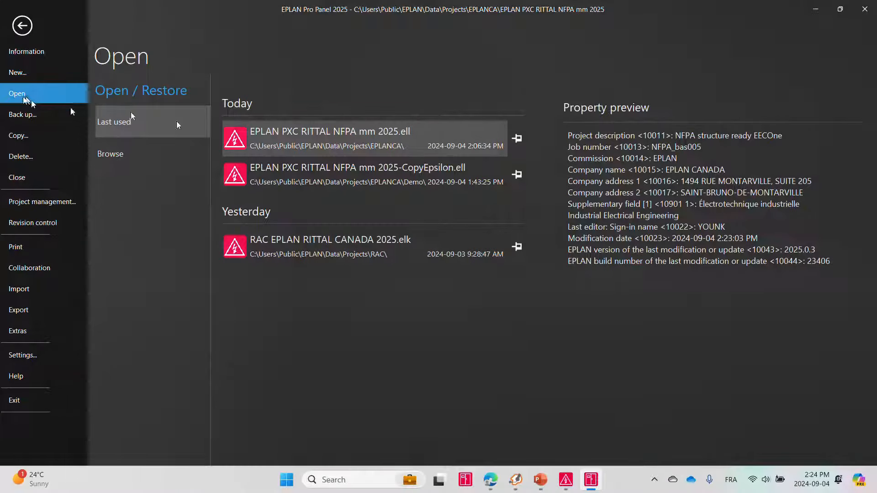
left_click(135, 154)
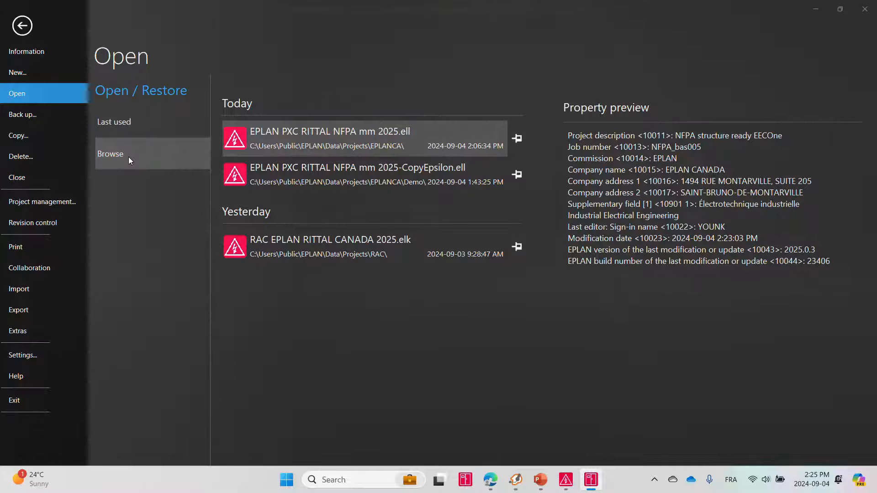
key("Escape")
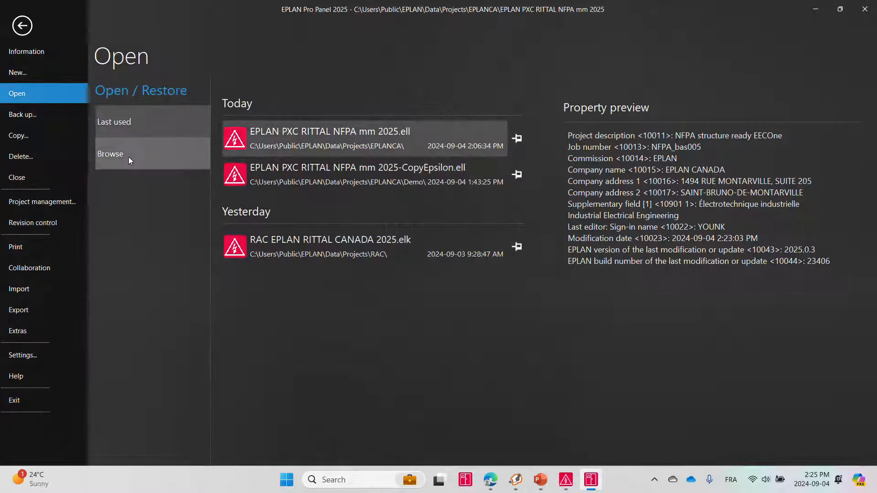
- Examine the export options for project data, manufacturing data, machining and wire fabrication, and return to the schematic
left_click(40, 312)
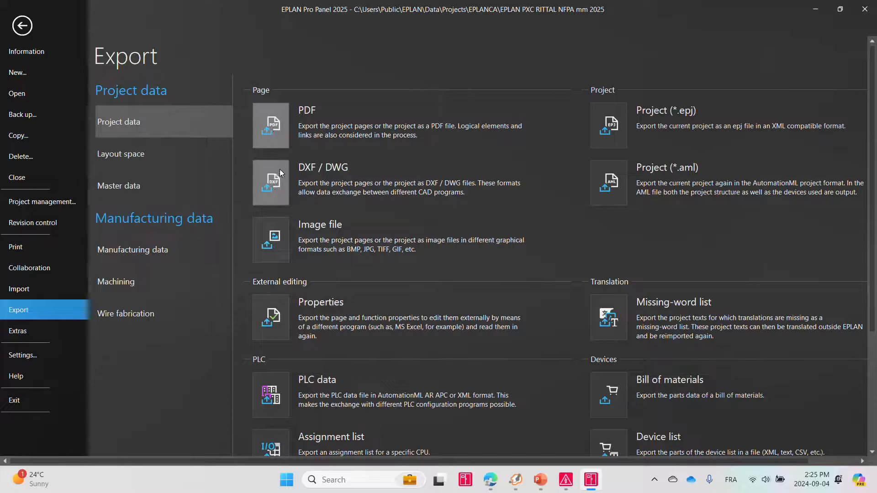
left_click(139, 259)
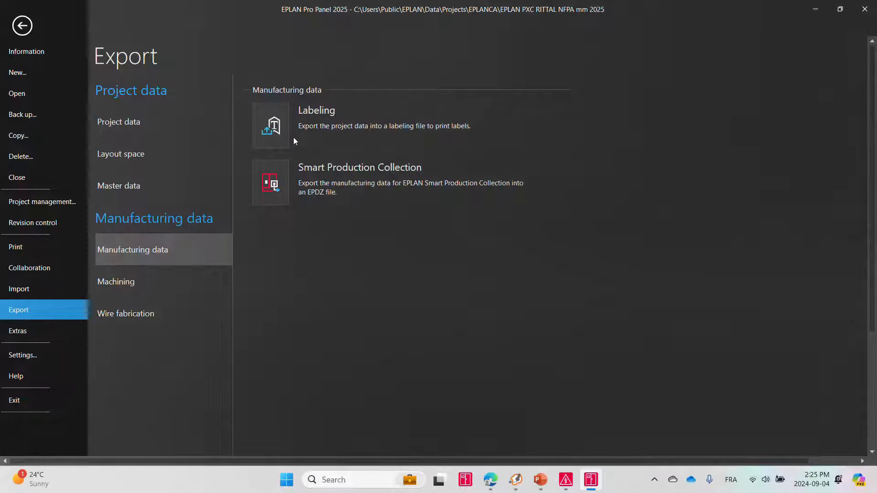
left_click(137, 288)
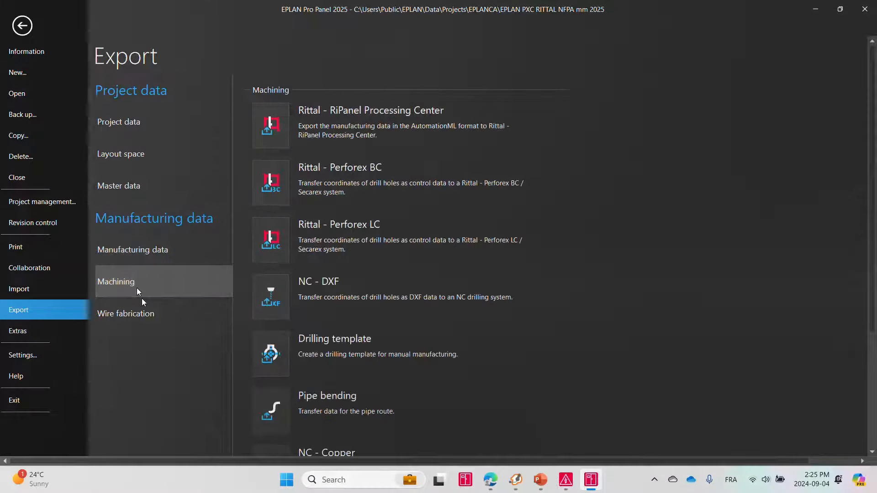
left_click(137, 318)
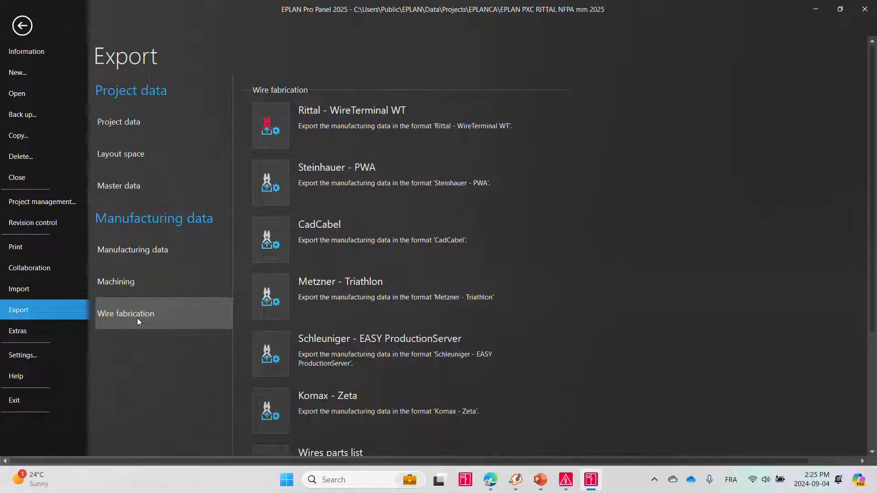
left_click(29, 27)
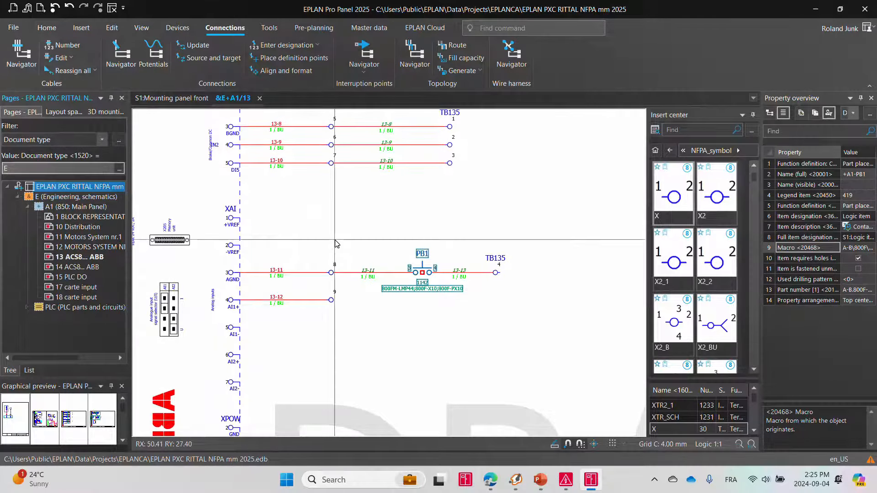
- Show the part selection for the three-phase motor MTR1302 from its component properties, and leave without assigning a part
scroll(401, 245, "down", 2)
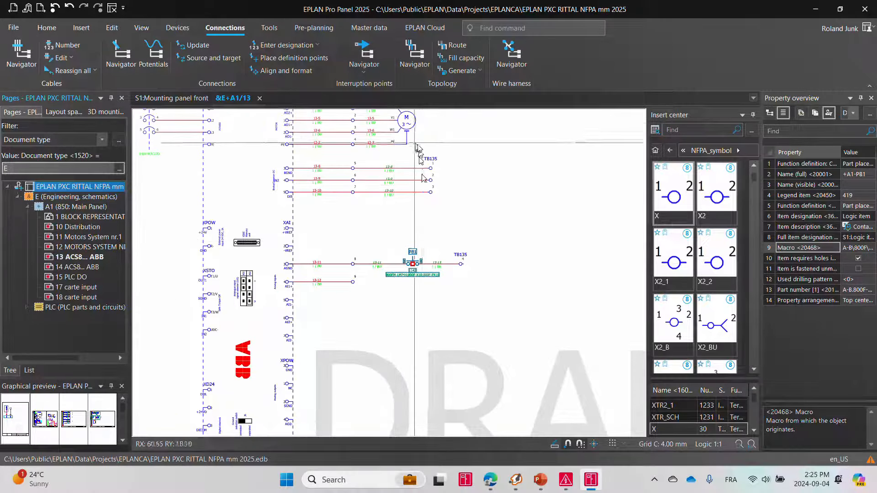
left_click(410, 121)
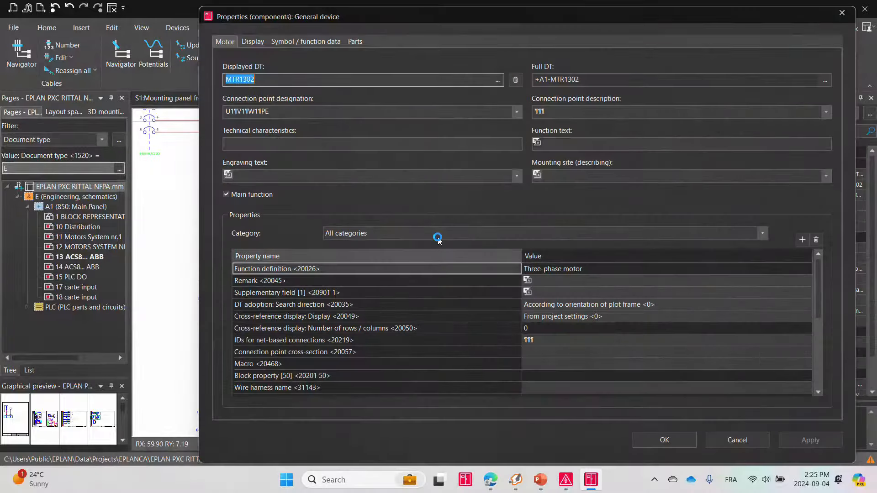
left_click(356, 42)
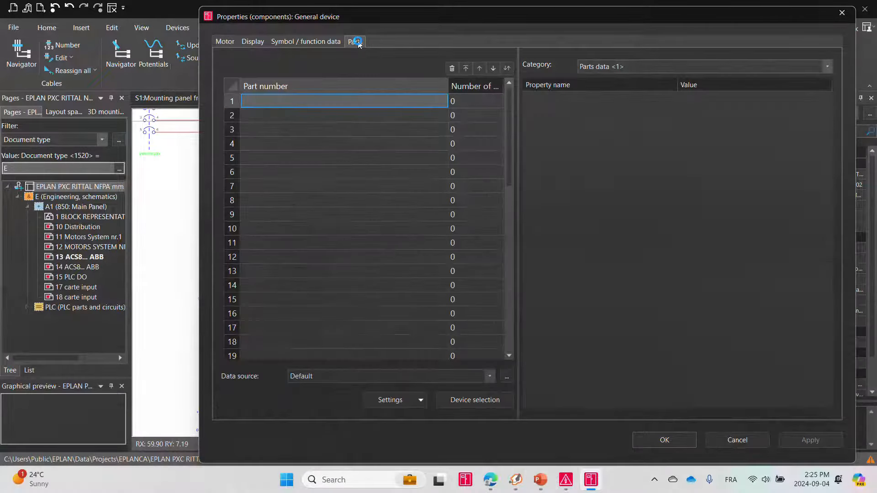
left_click(442, 101)
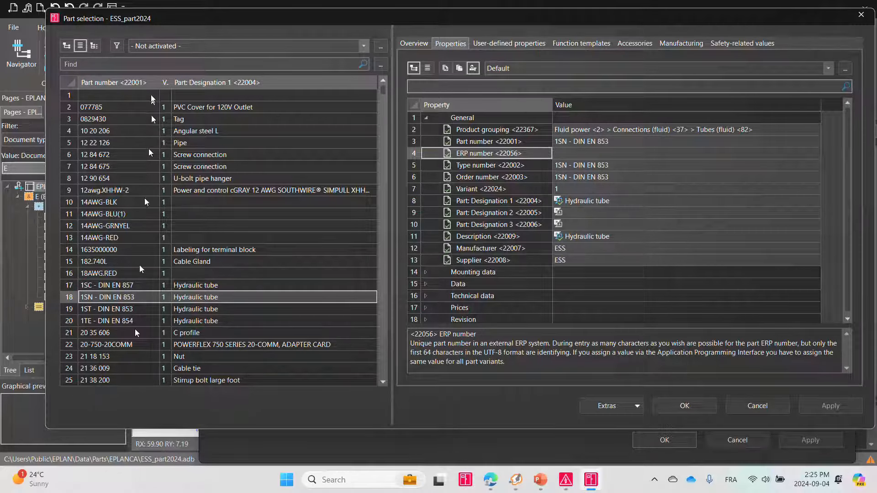
left_click(169, 47)
left_click(95, 63)
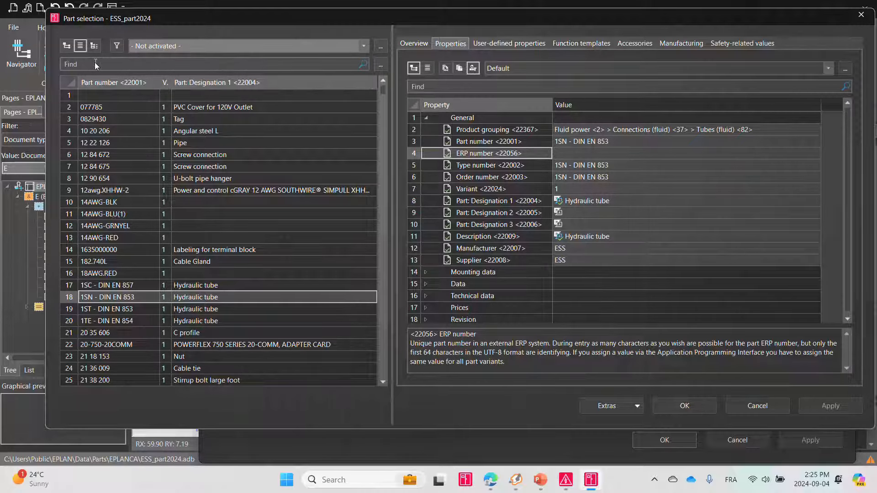
left_click(95, 63)
key("Escape")
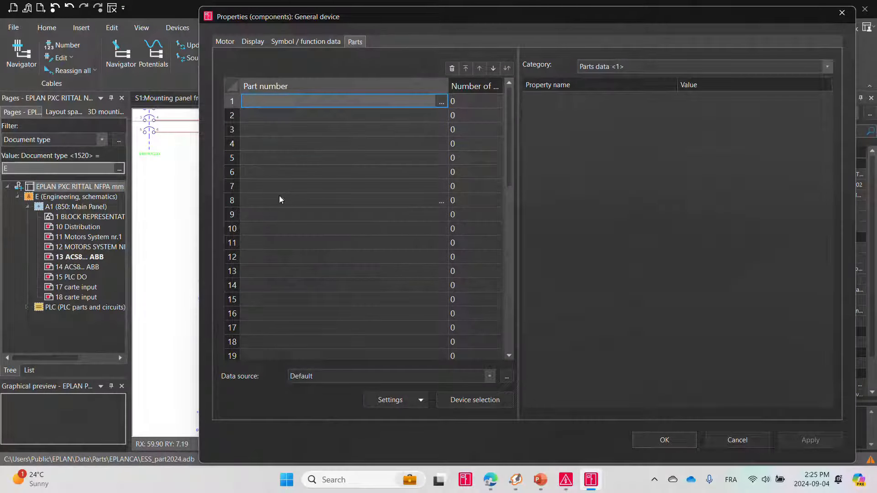
left_click(664, 443)
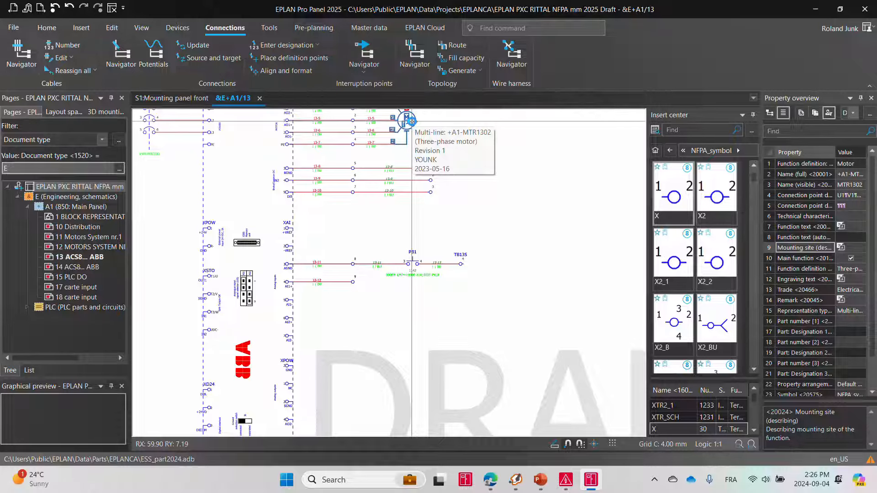
- On page 11 Motors System nr.1, follow interruption point 1L1 to its page 10 counterpart and back, and repeat with Go to (counterpiece)
scroll(495, 226, "down", 4)
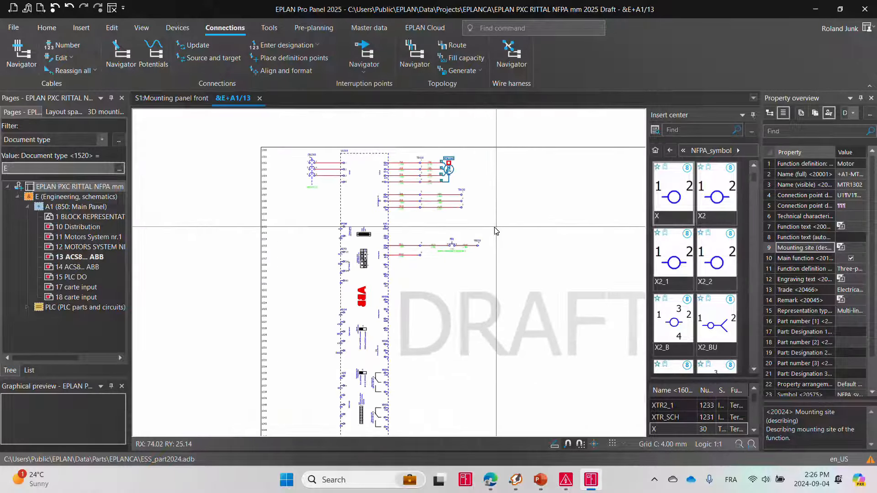
left_click(89, 237)
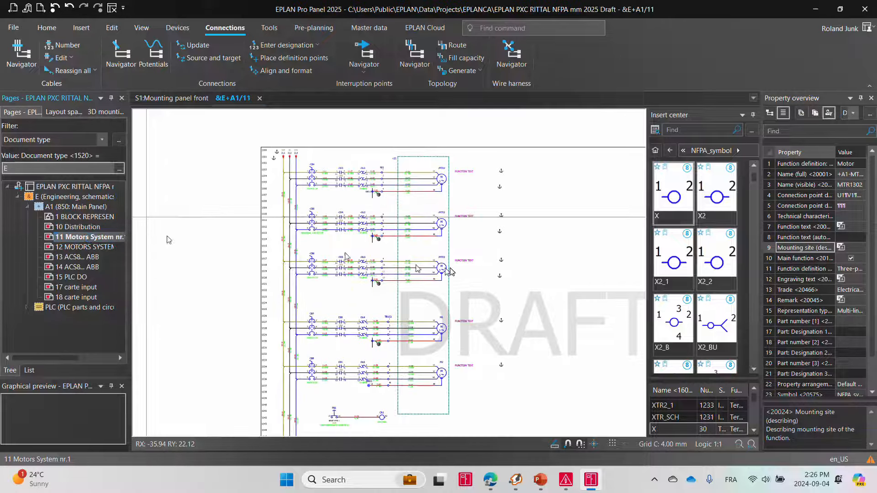
scroll(275, 145, "up", 5)
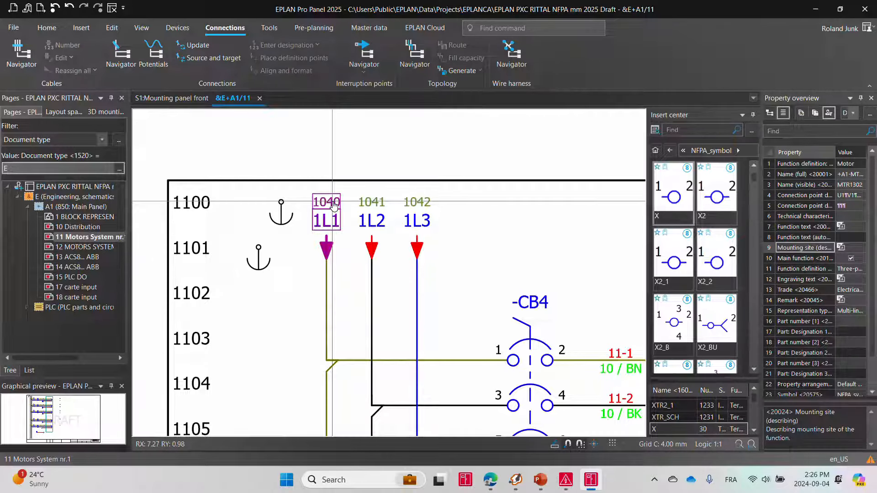
double_click(334, 205)
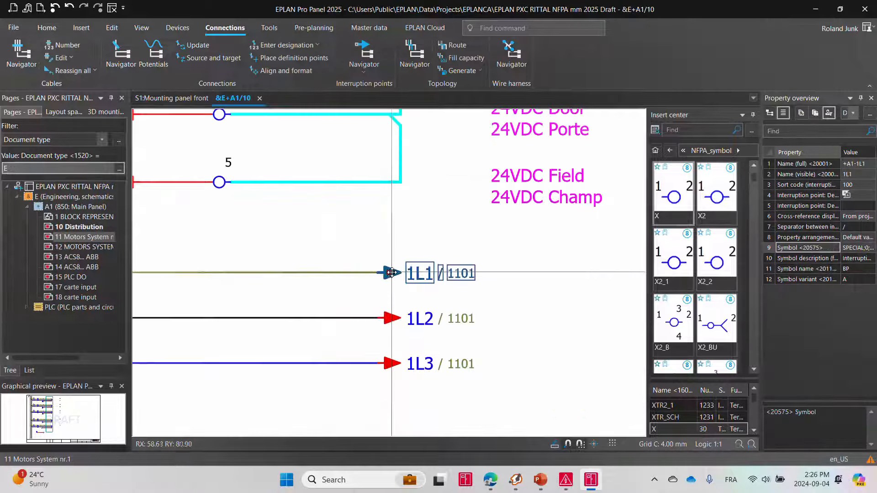
double_click(468, 274)
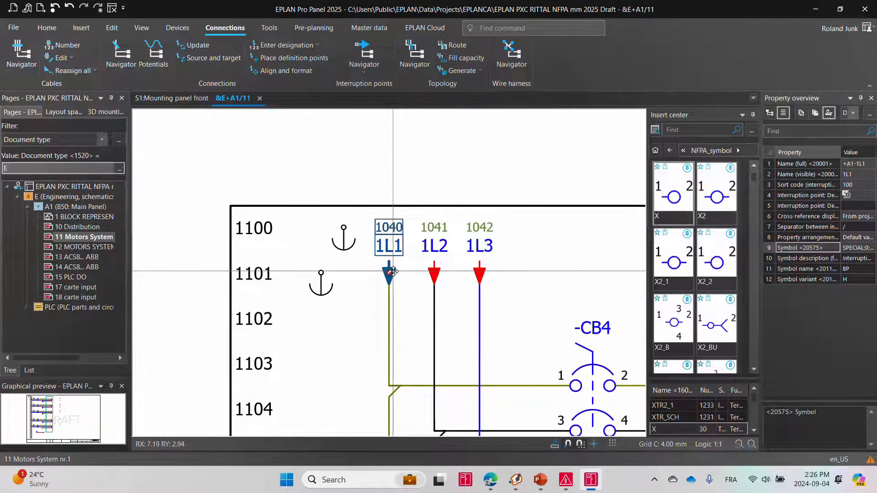
right_click(392, 272)
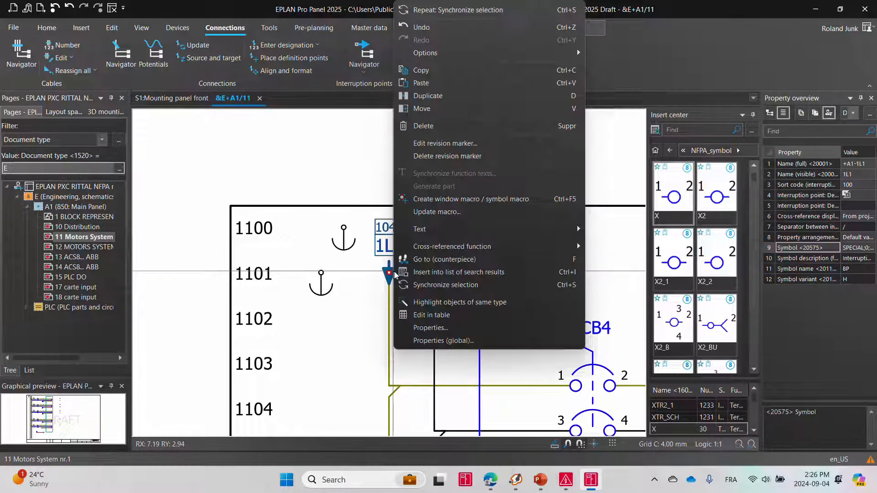
left_click(457, 259)
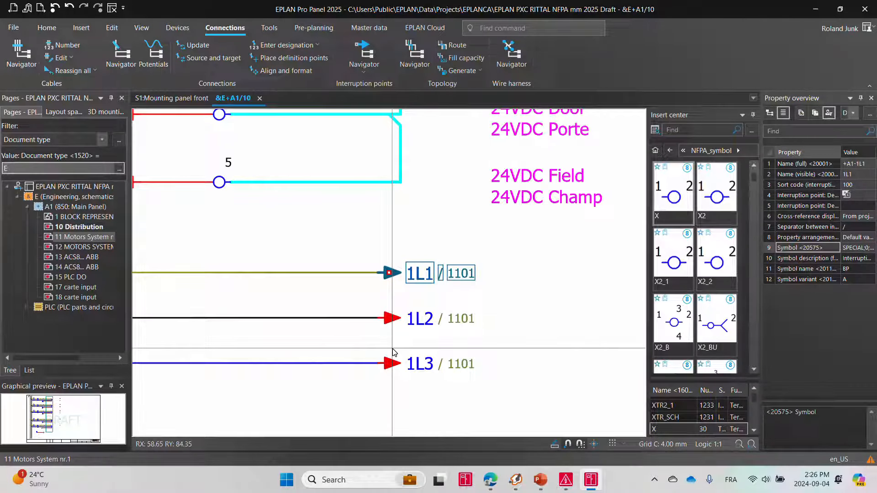
- Locate motor circuit breaker CB3 from page 10 in the 3D mounting layout navigator using Synchronize selection
scroll(392, 351, "down", 3)
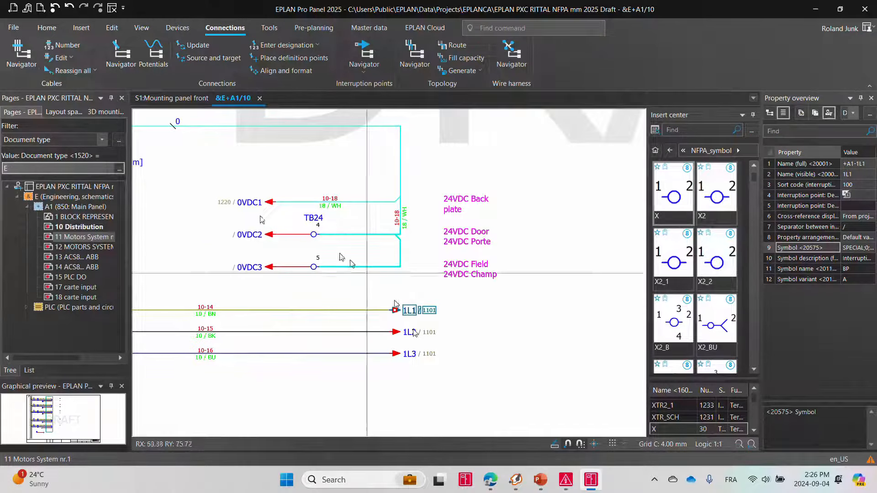
left_click(106, 112)
scroll(338, 221, "down", 3)
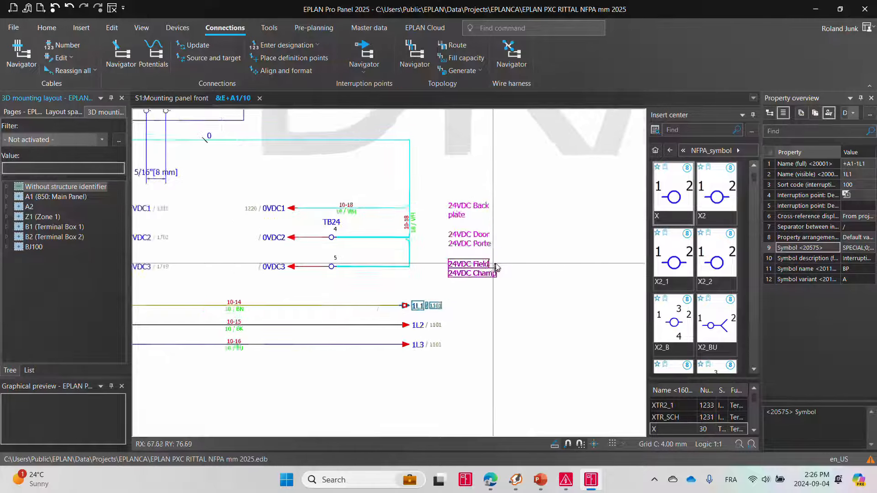
left_click(397, 319)
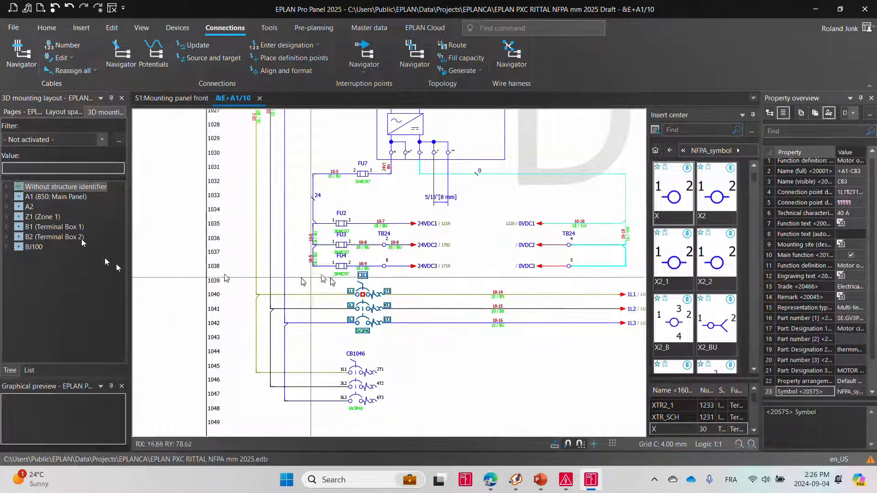
right_click(361, 314)
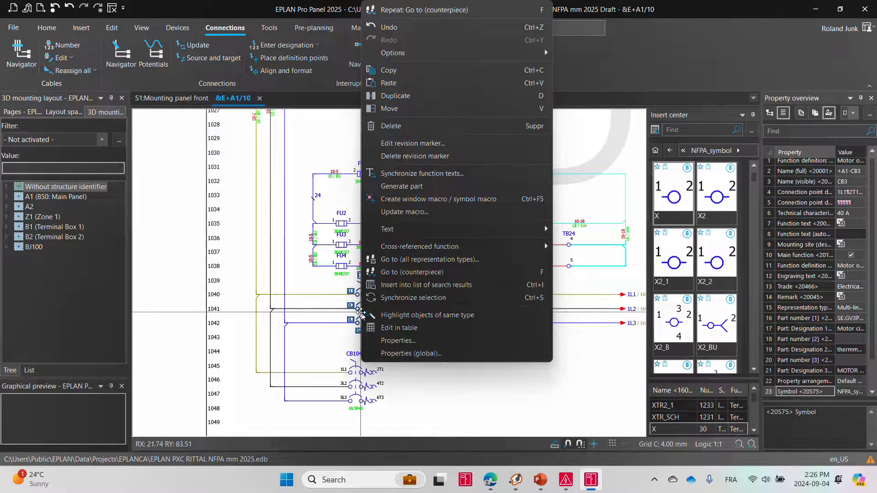
left_click(433, 300)
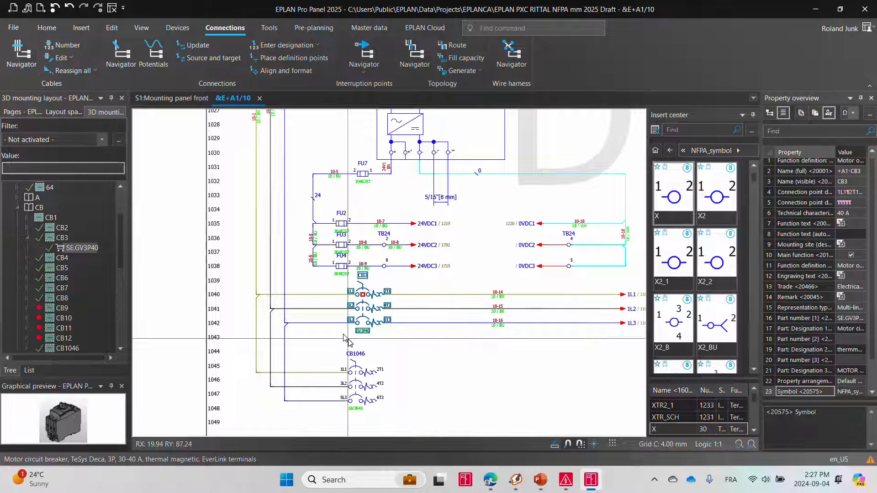
- Switch to the Edge browser window containing the eTraining page
mouse_move(488, 489)
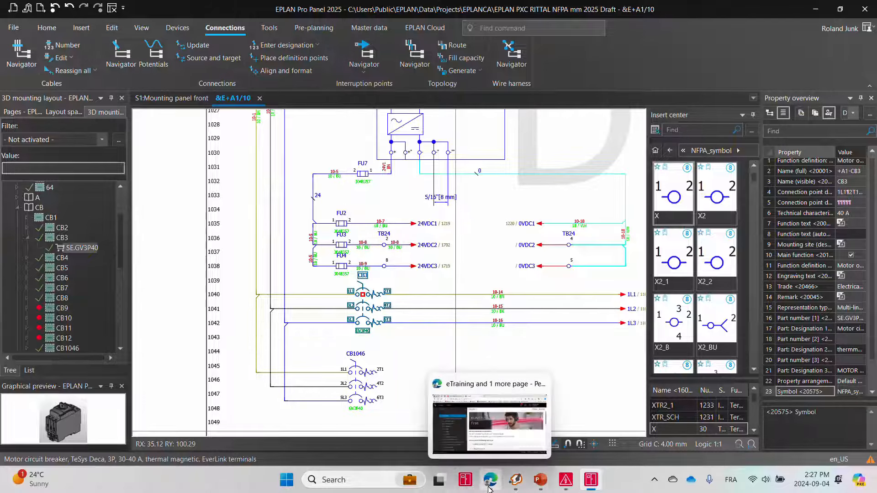